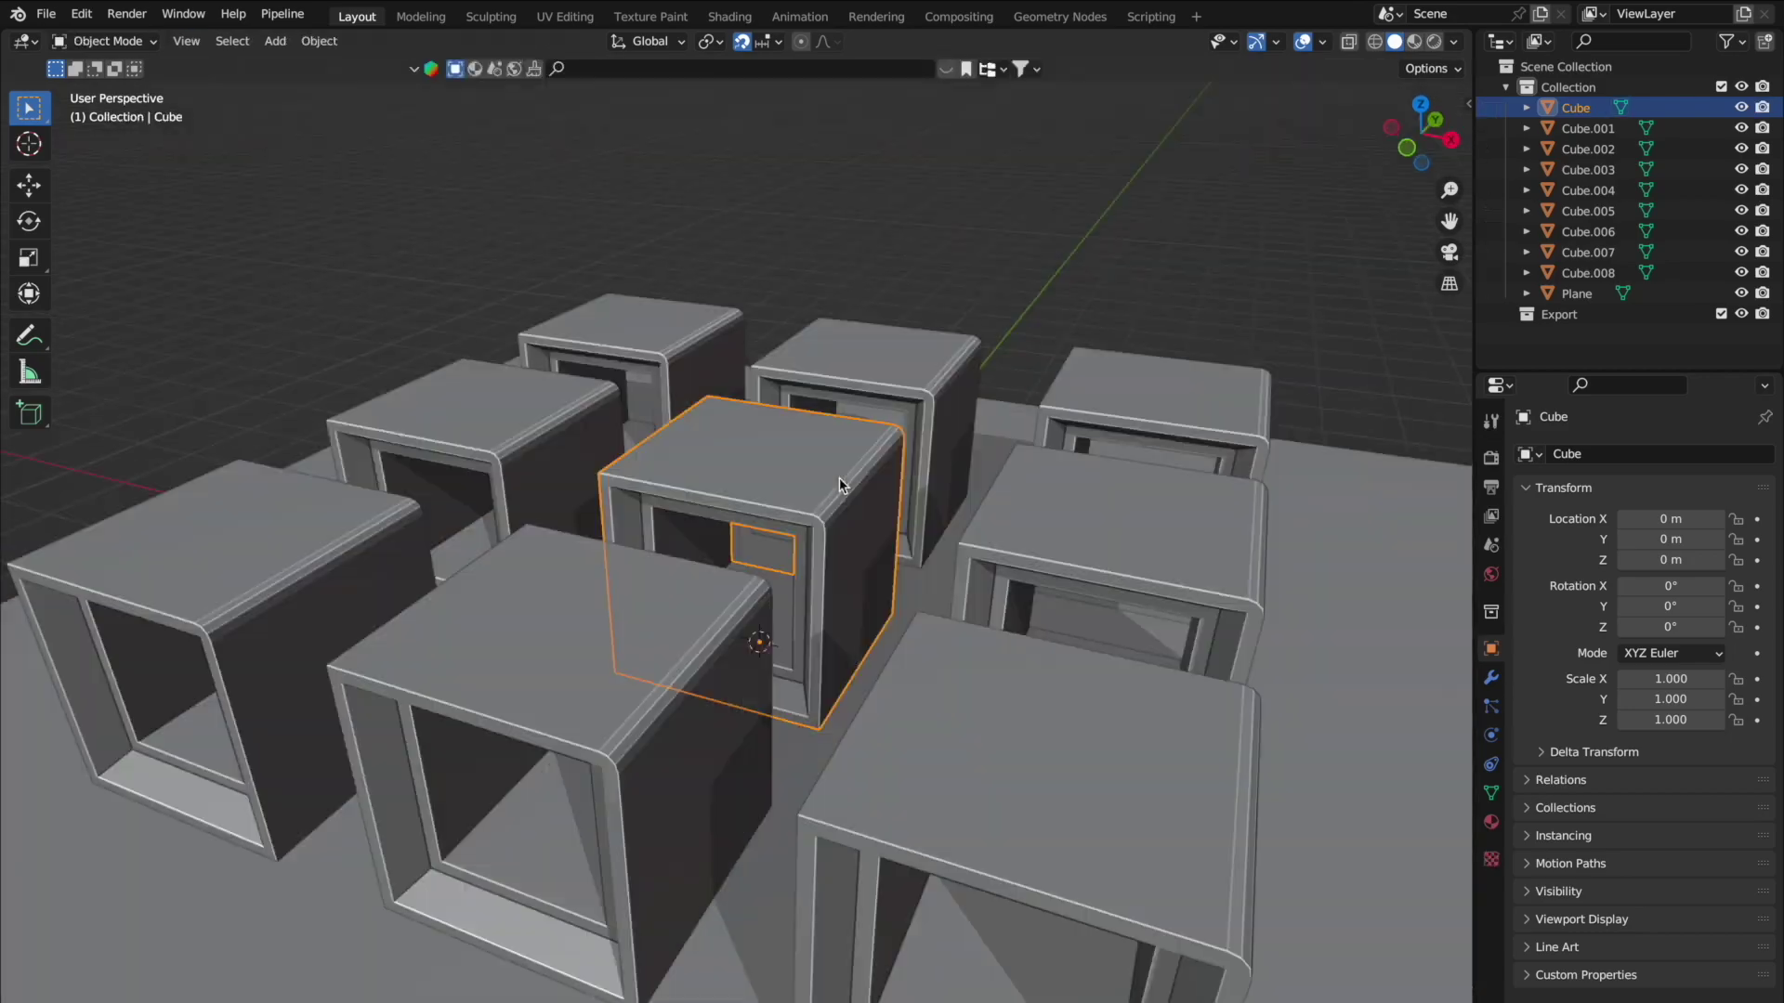
left_click(1206, 403, "shift")
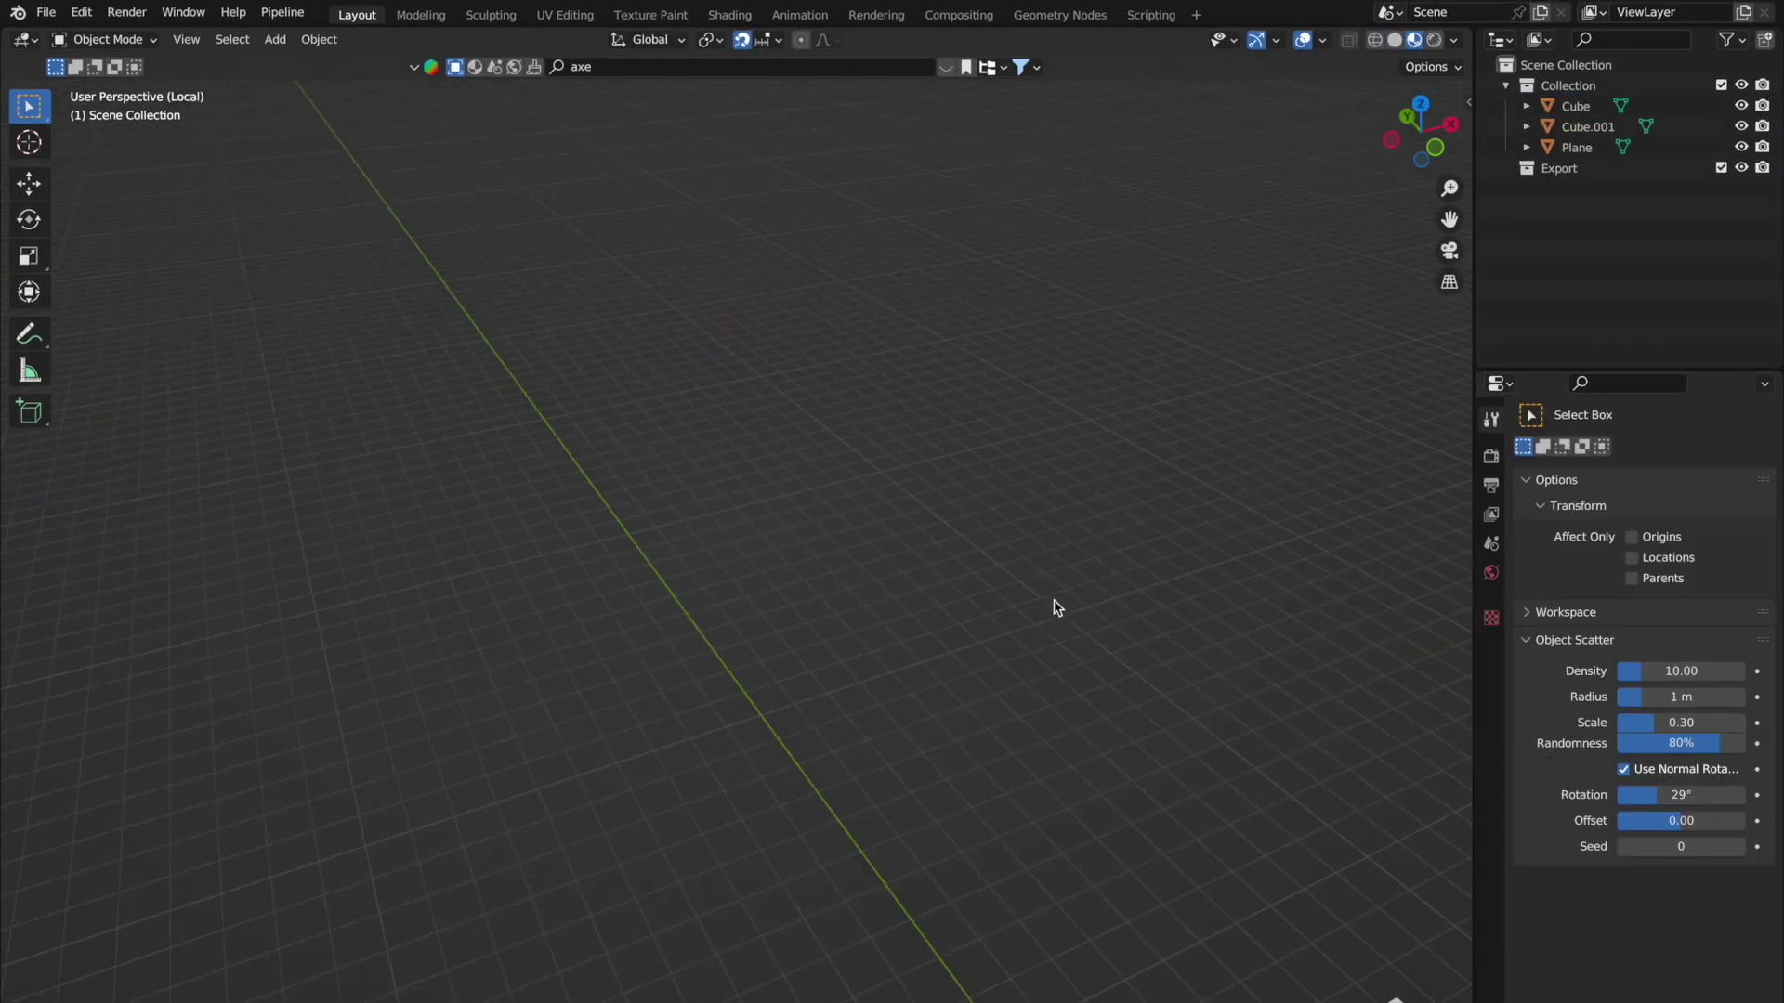
key("shift+c")
Select all faces on the MIDI keyboard that share the selected face's material.
key("shift+g")
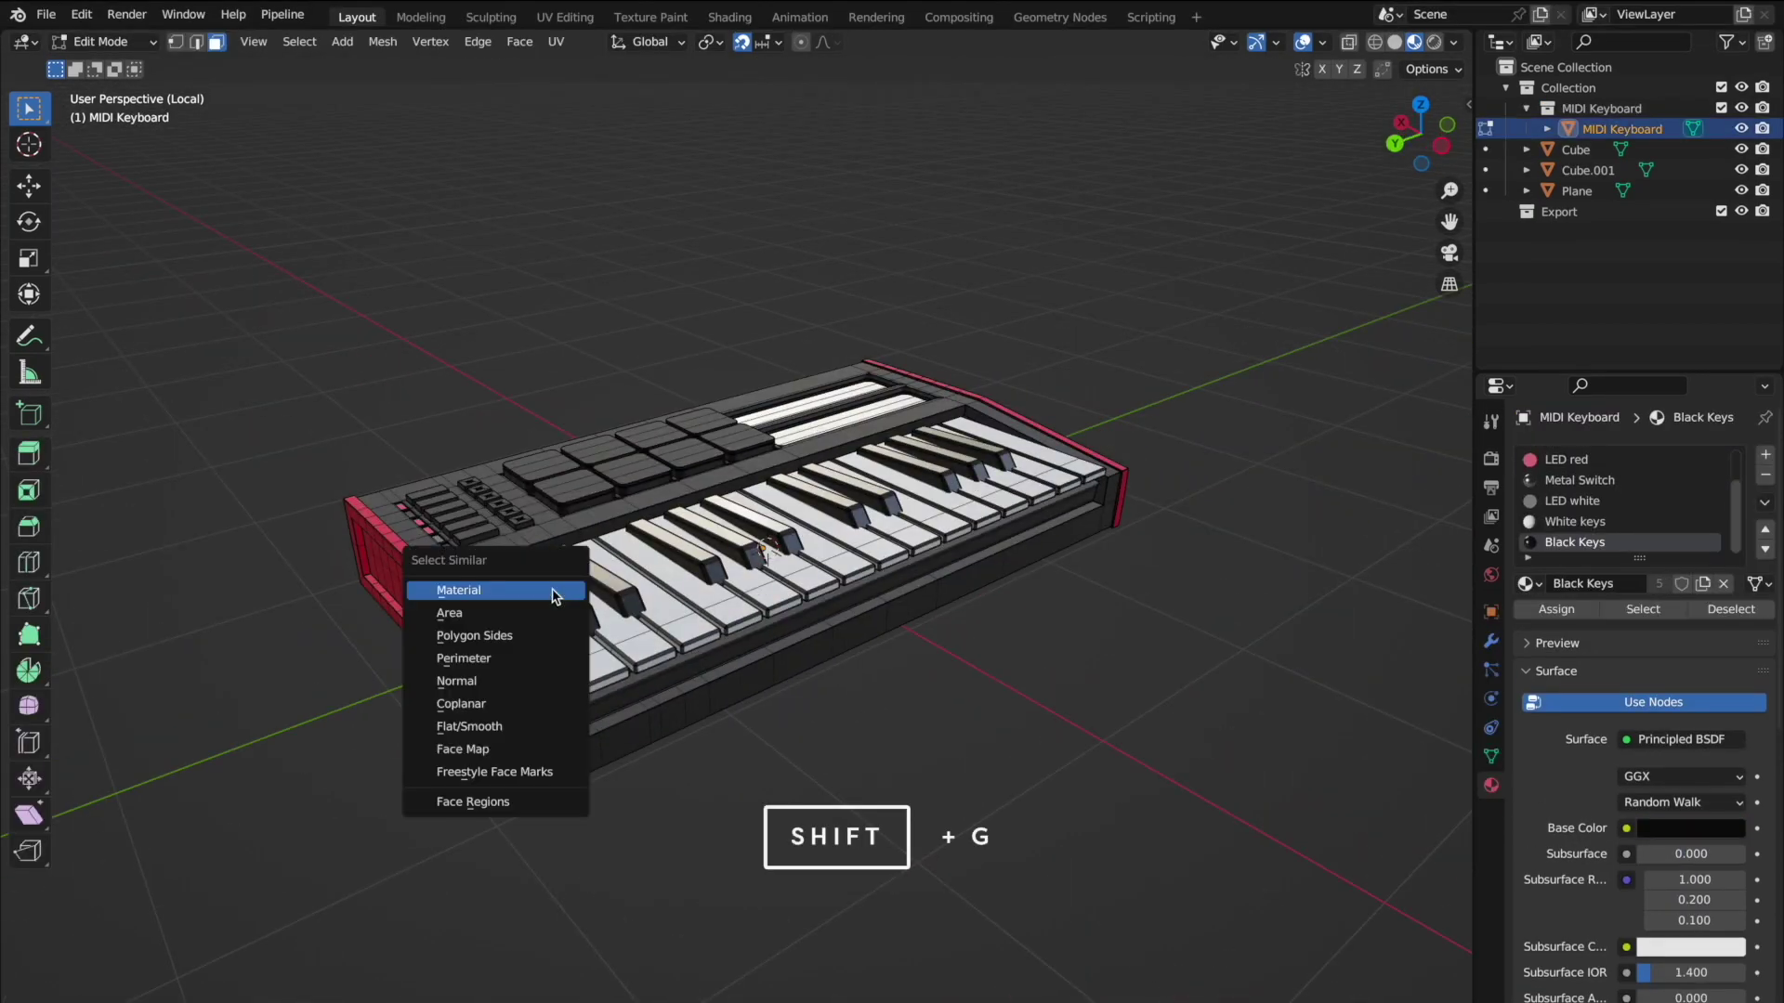
left_click(570, 589)
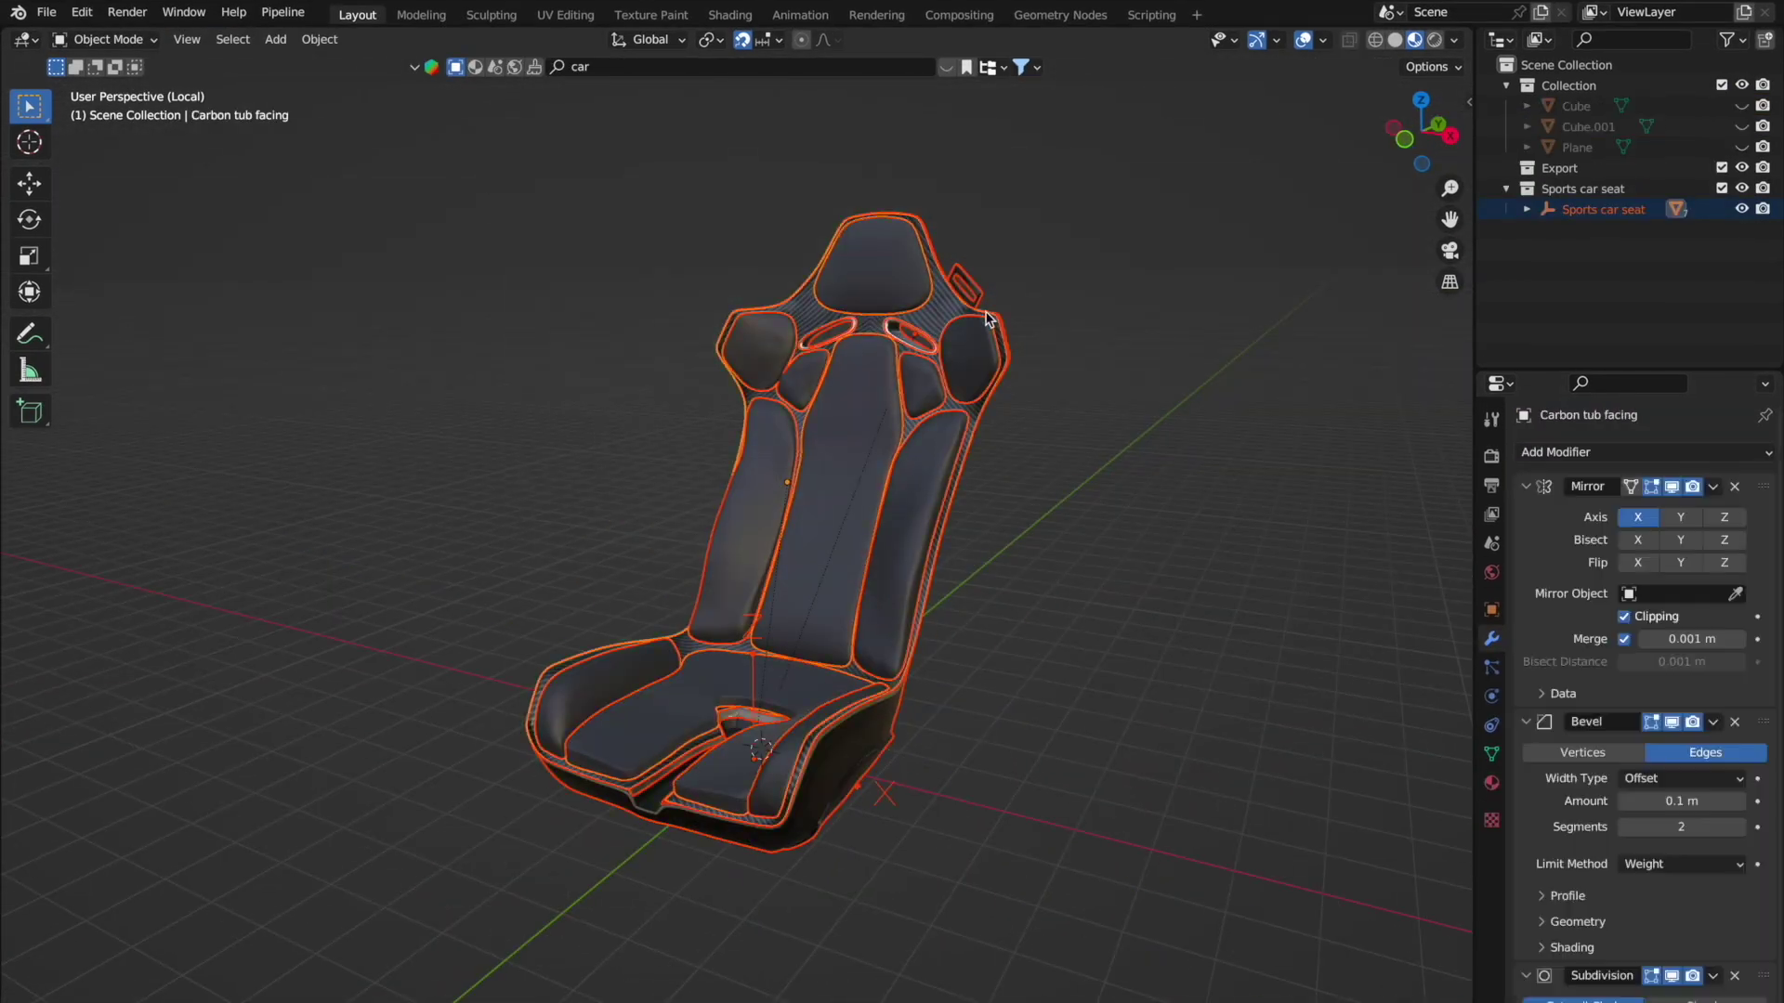
Join the selected parts of the sports car seat into a single object.
key("ctrl+j")
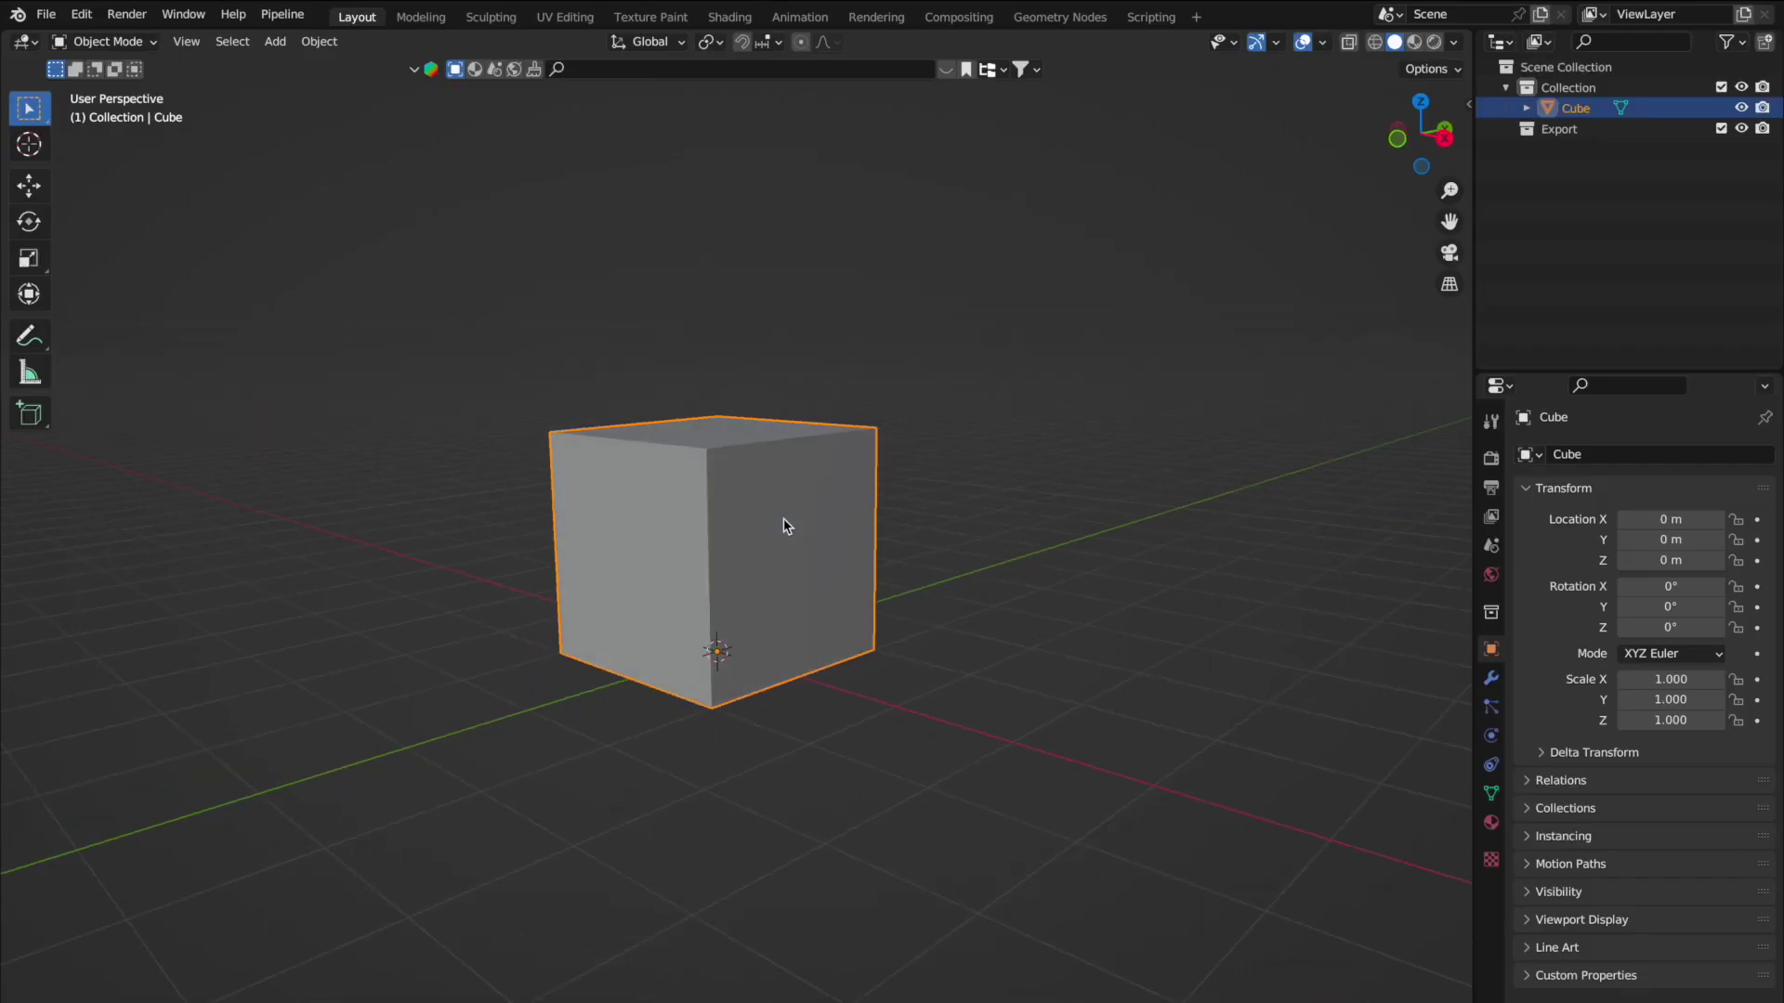
Turn on the Face Orientation overlay to check the direction of the cube's normals.
middle_click_drag(783, 518, 783, 519)
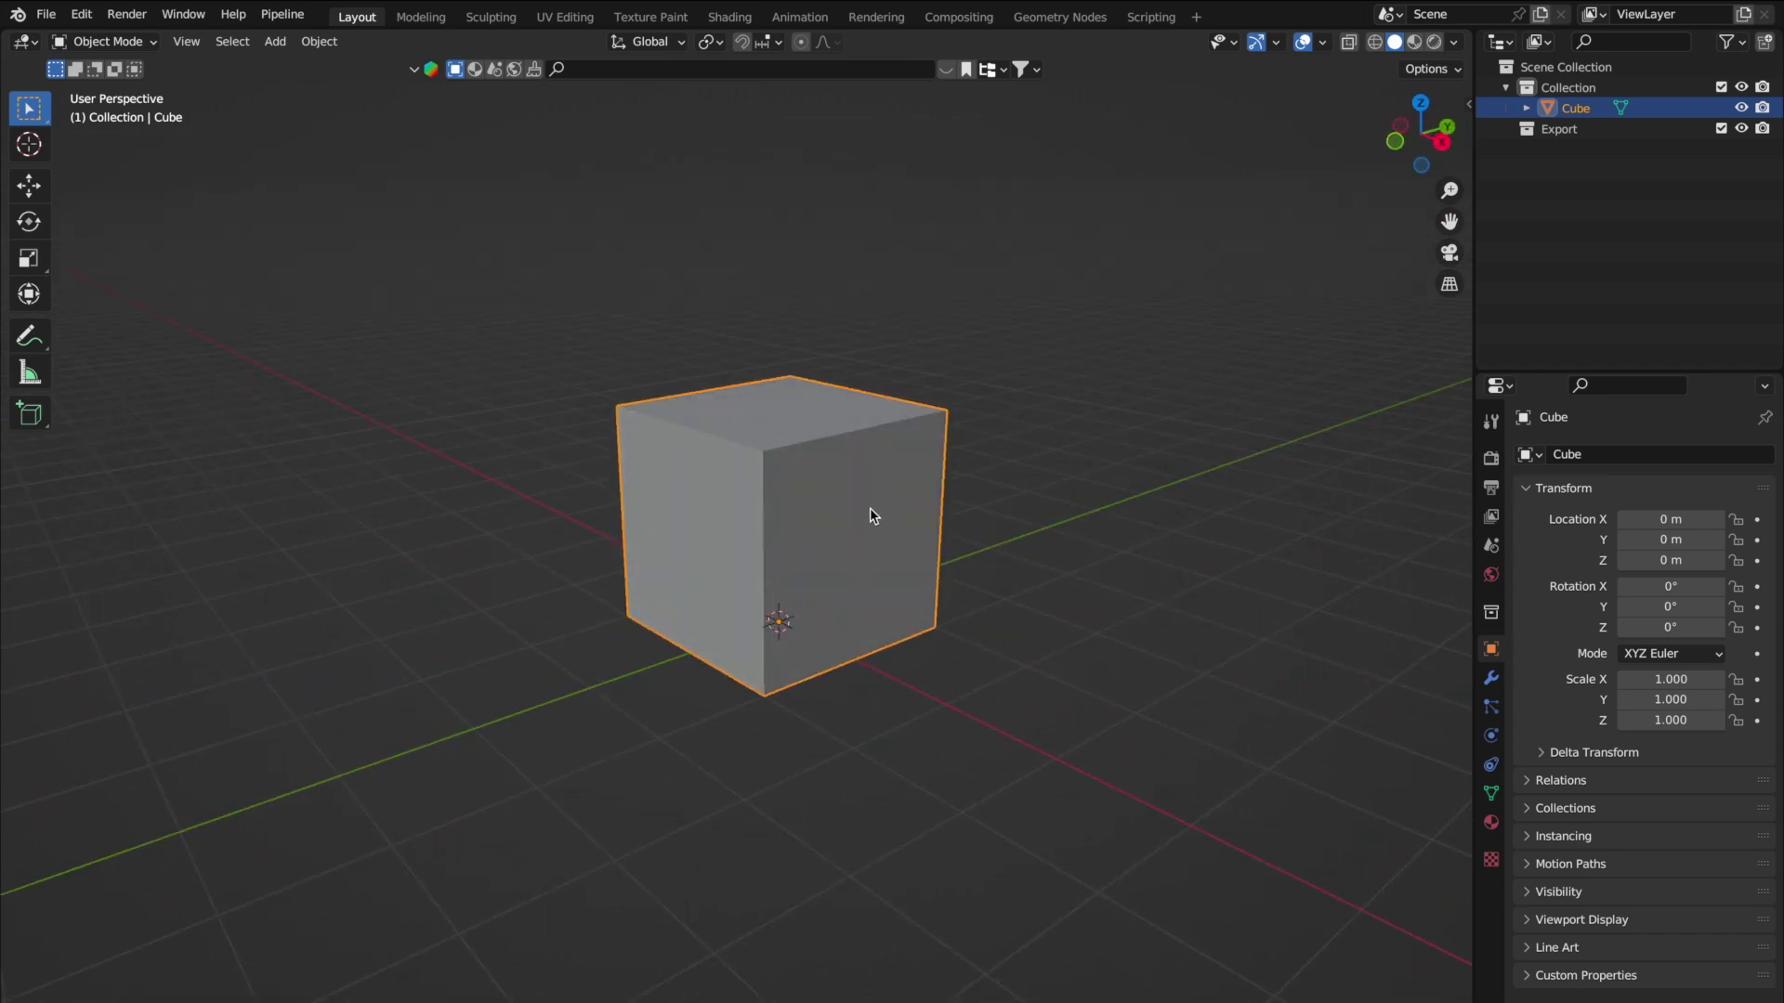
middle_click_drag(842, 400, 843, 402)
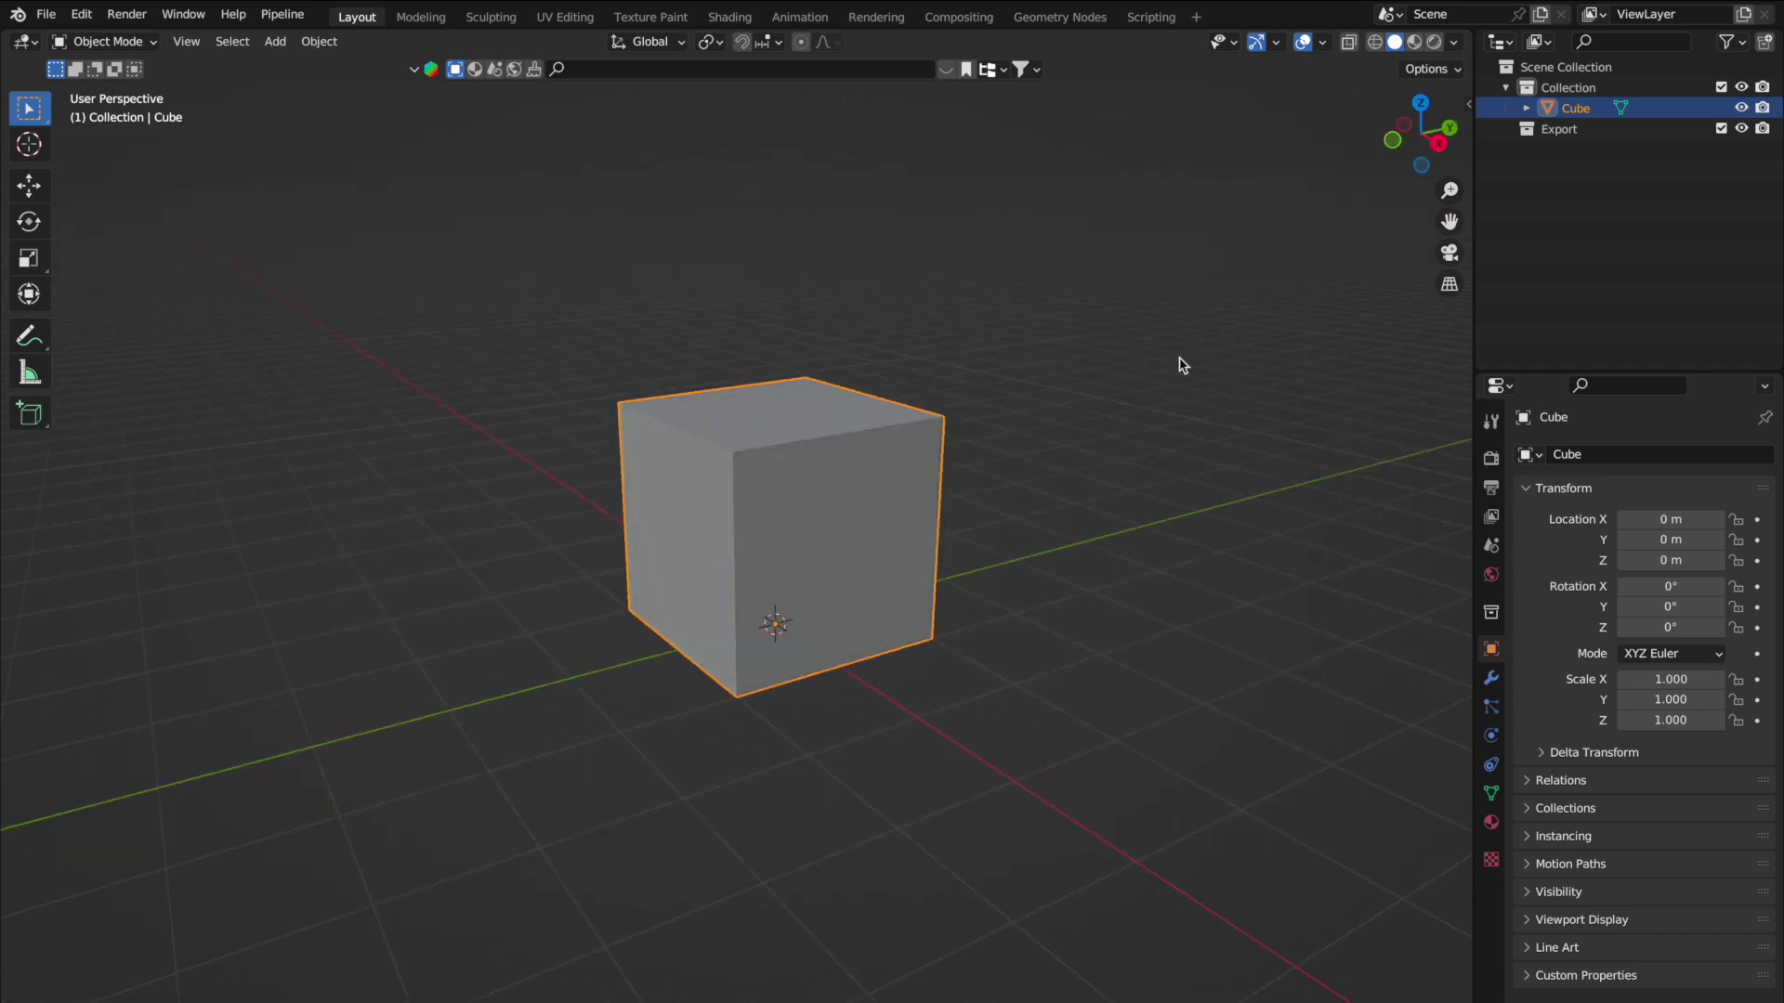
left_click(1325, 43)
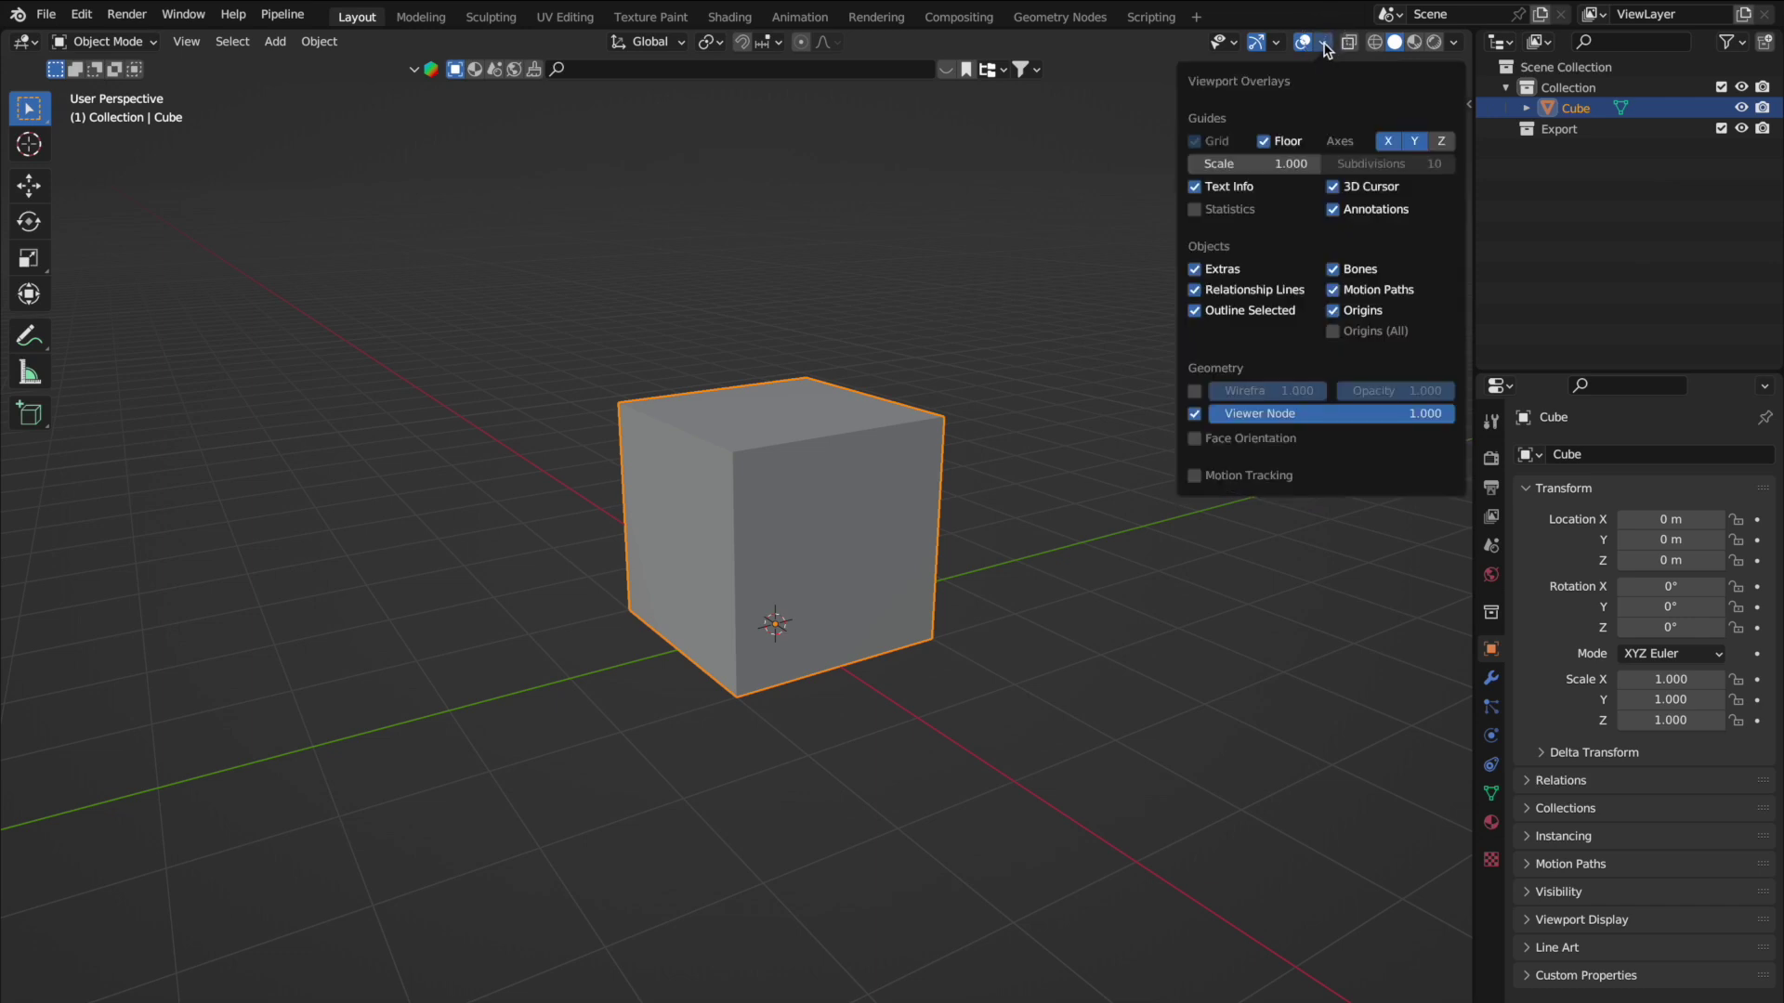
left_click(1194, 438)
middle_click_drag(709, 538, 746, 522)
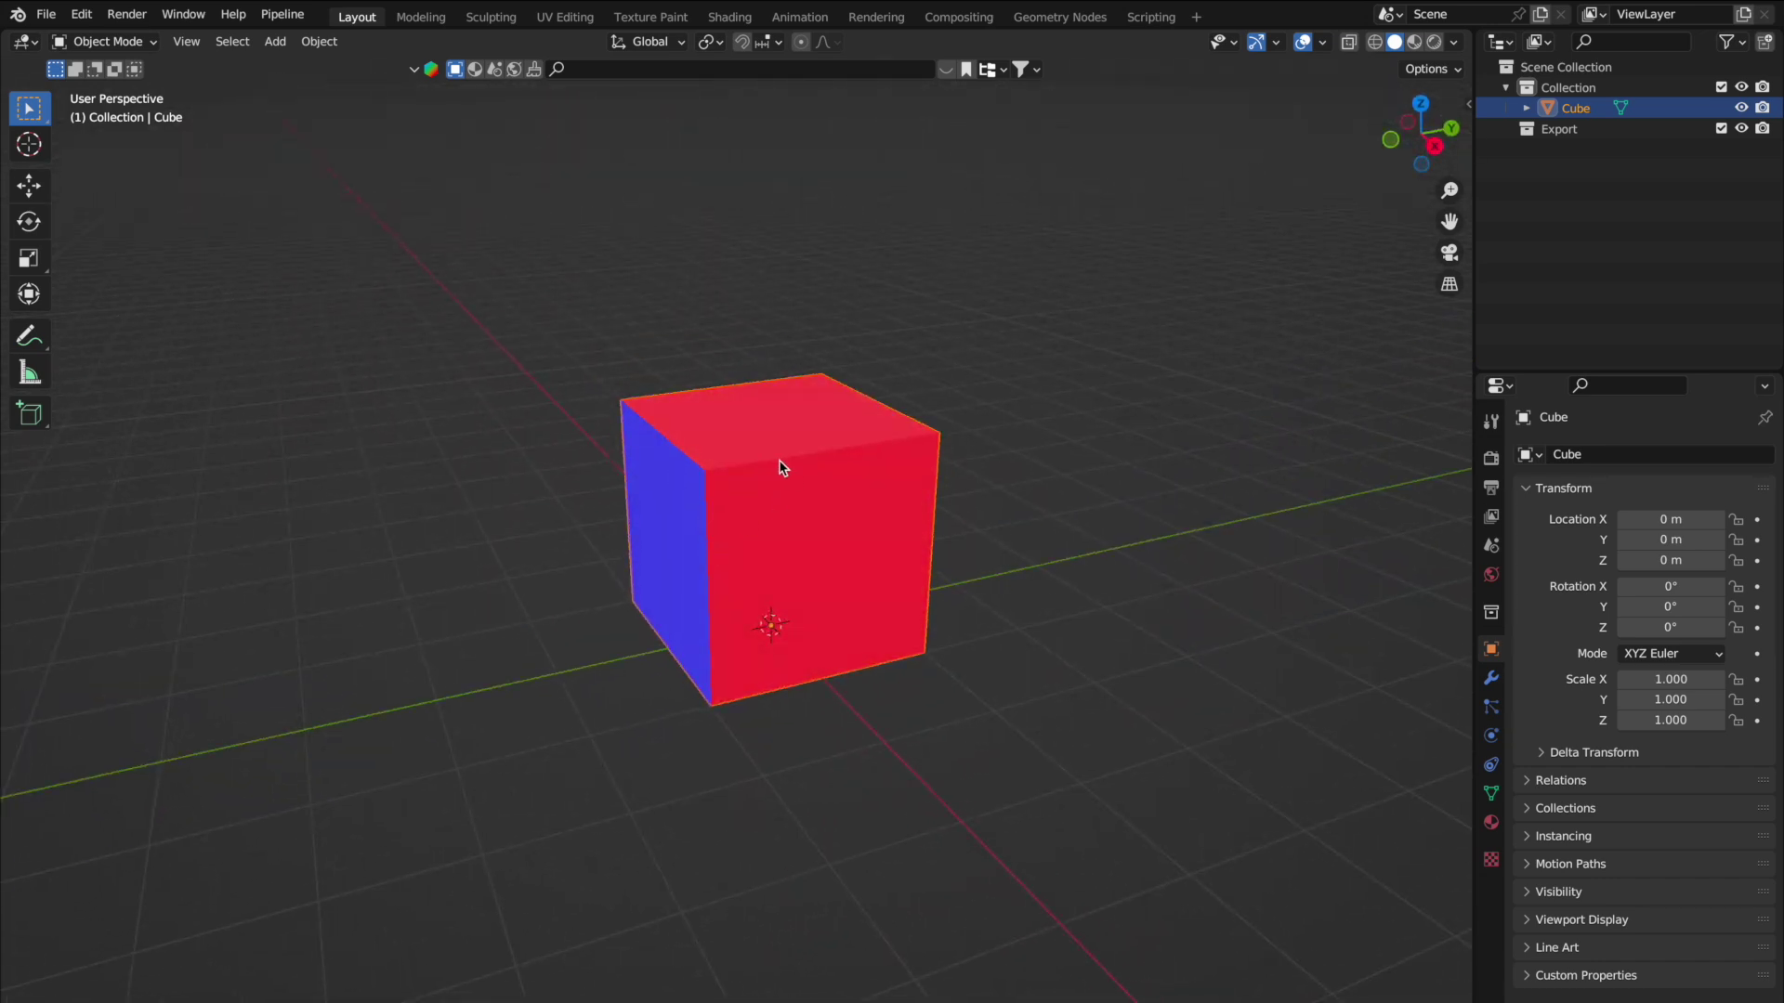
Recalculate the normals of all cube faces, trying the Inside option and leaving it off, and return to Object Mode.
key("Tab")
left_click(799, 507)
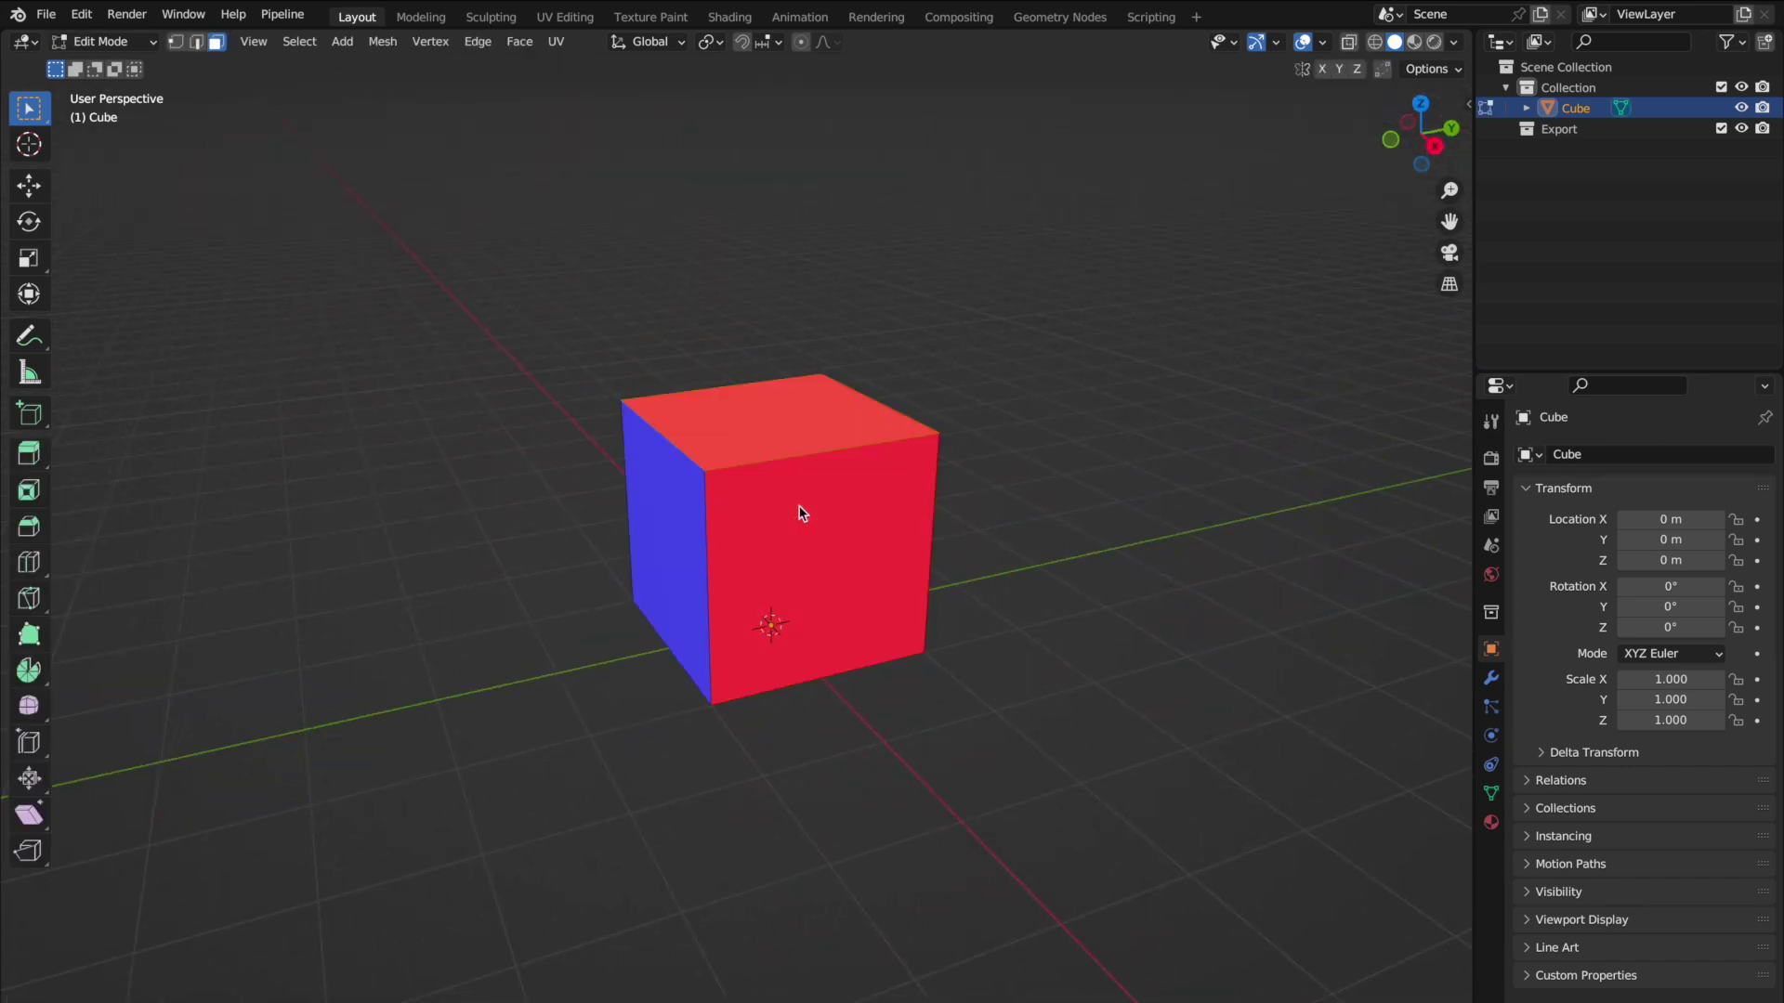
key("a")
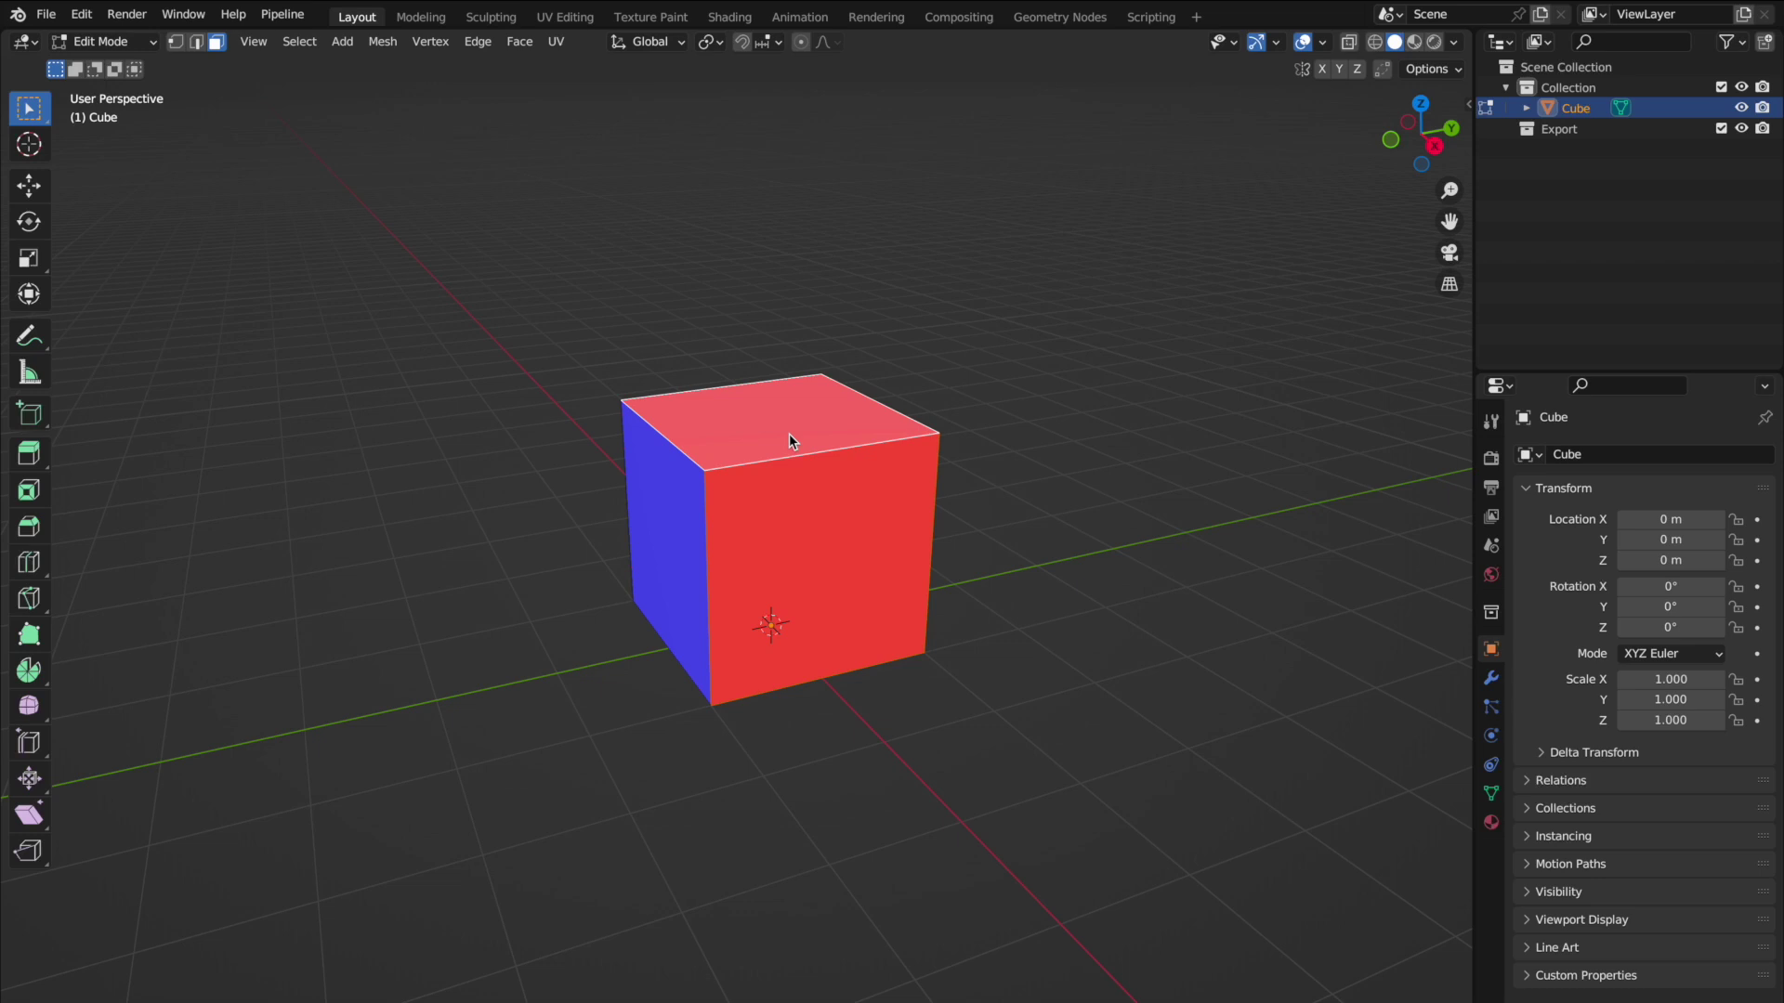
key("shift+n")
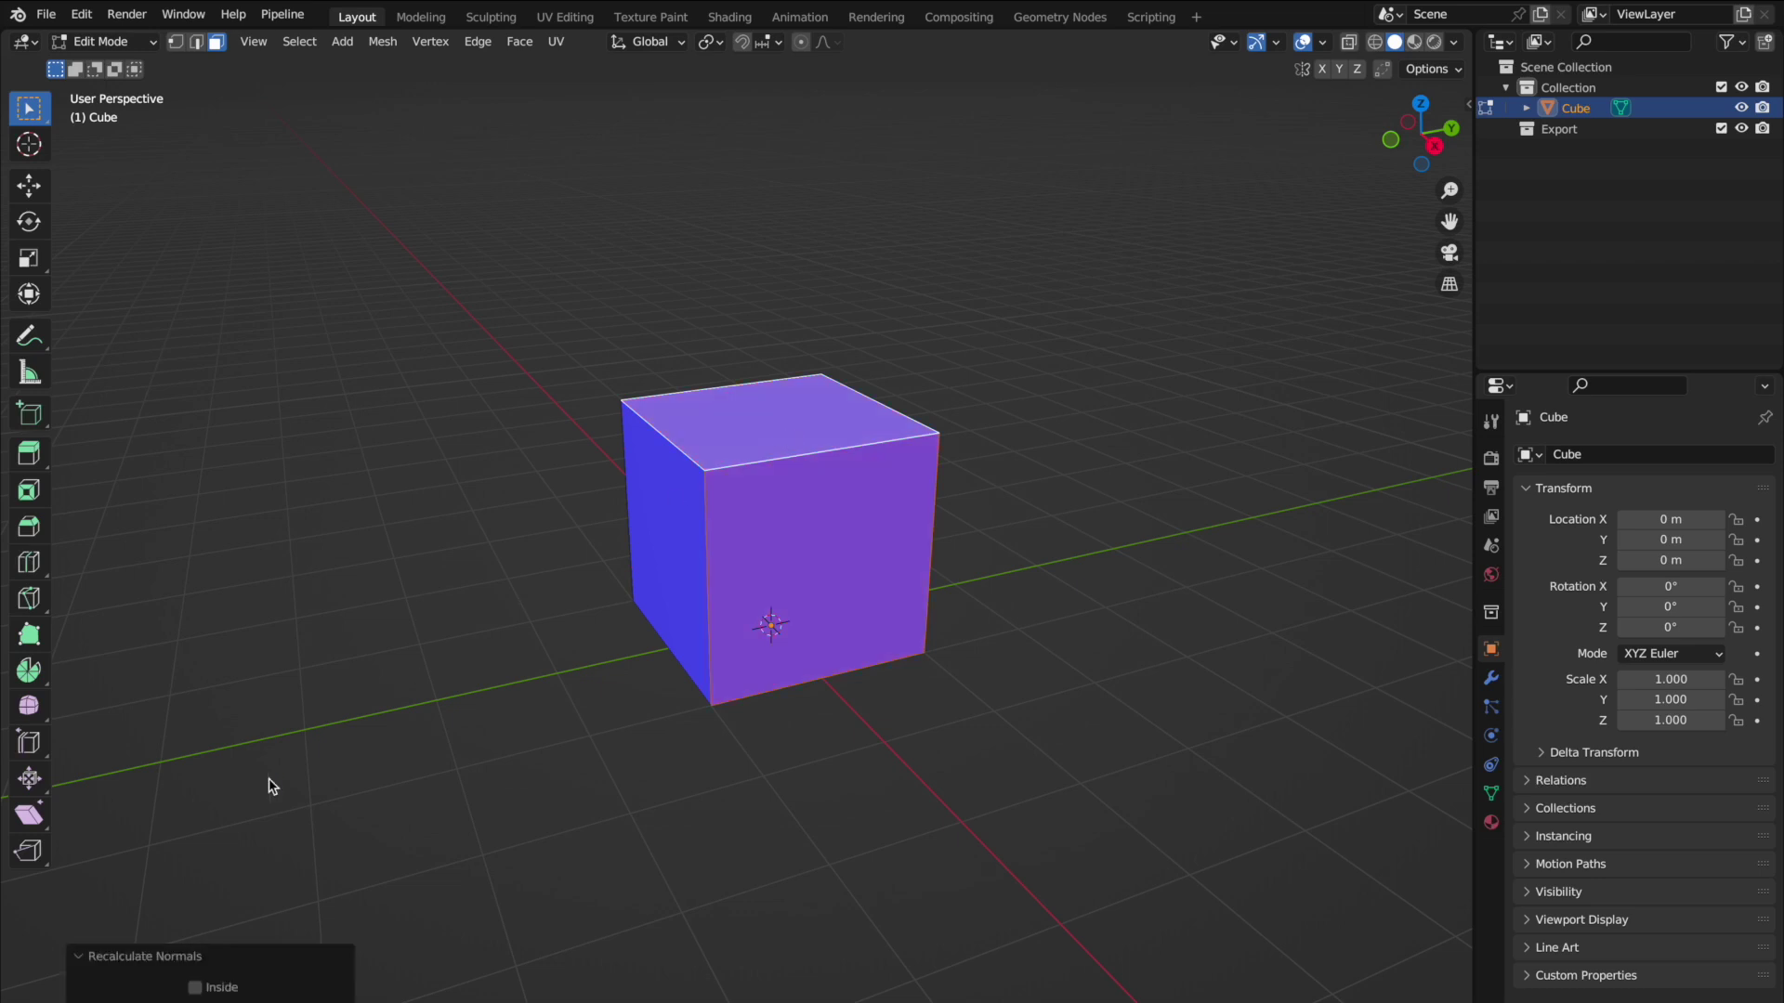
left_click(195, 988)
left_click(195, 987)
left_click(195, 988)
left_click(195, 988)
left_click(195, 988)
left_click(195, 987)
key("Tab")
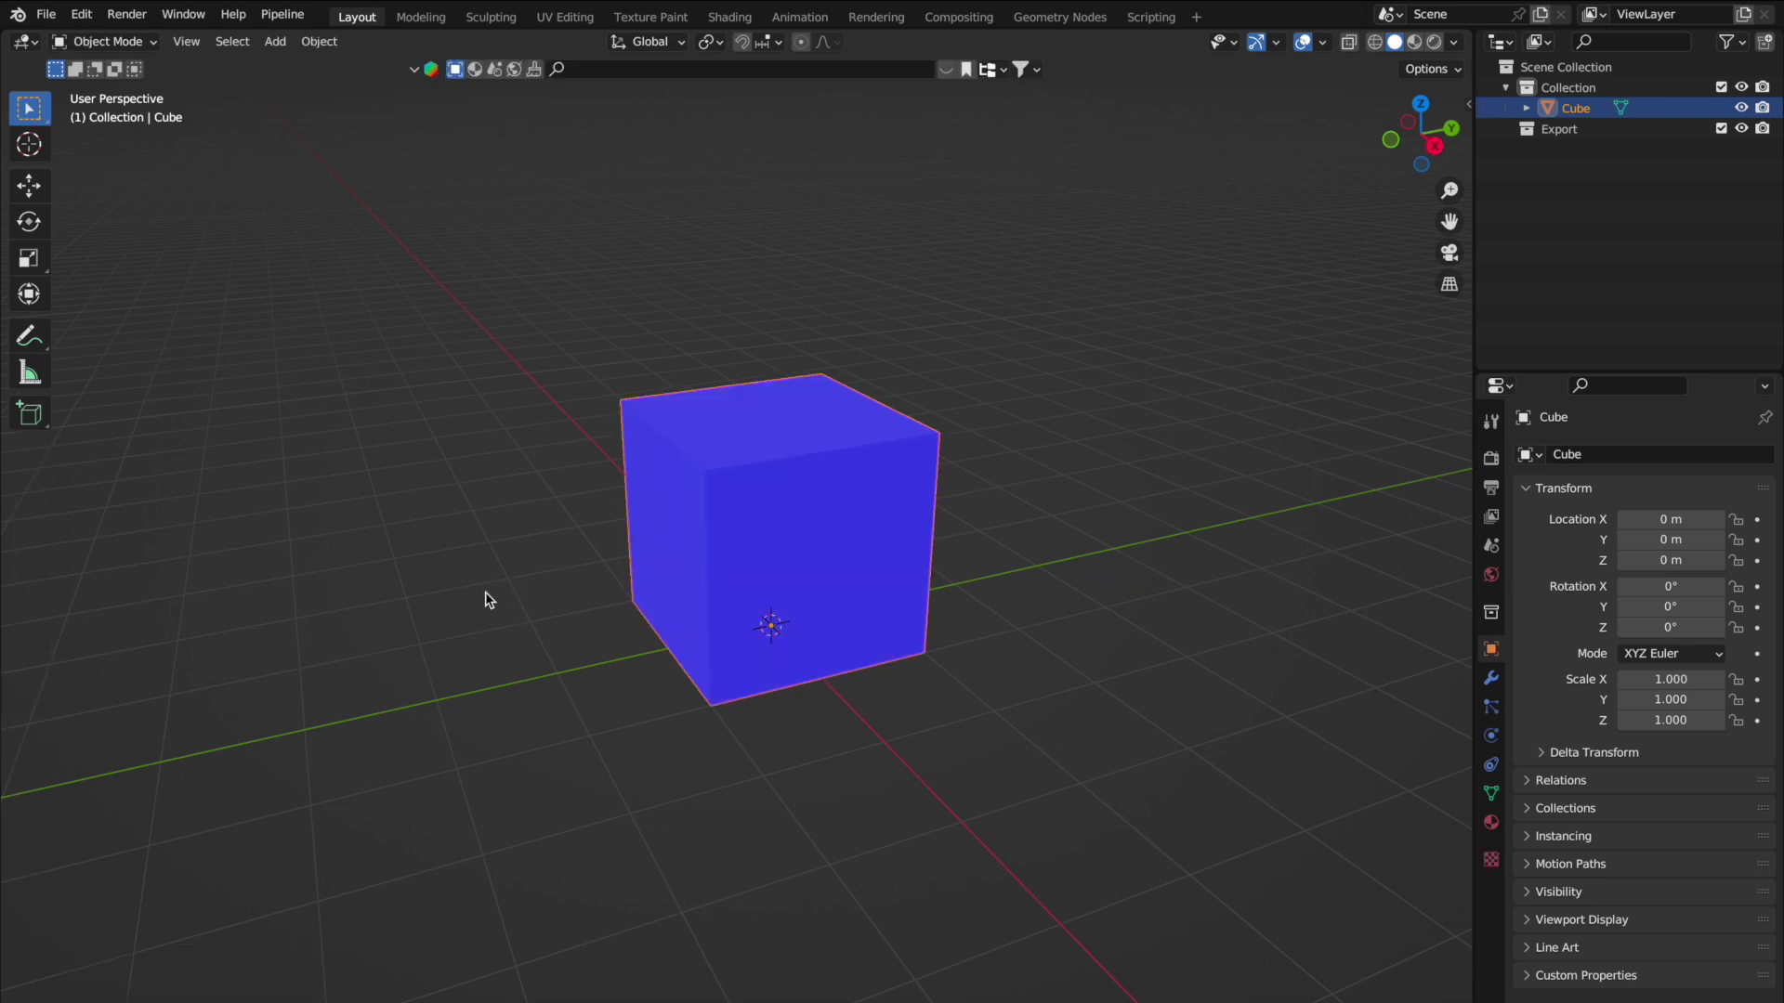
Select the cube's front face in Edit Mode and turn off the Face Orientation overlay.
key("Tab")
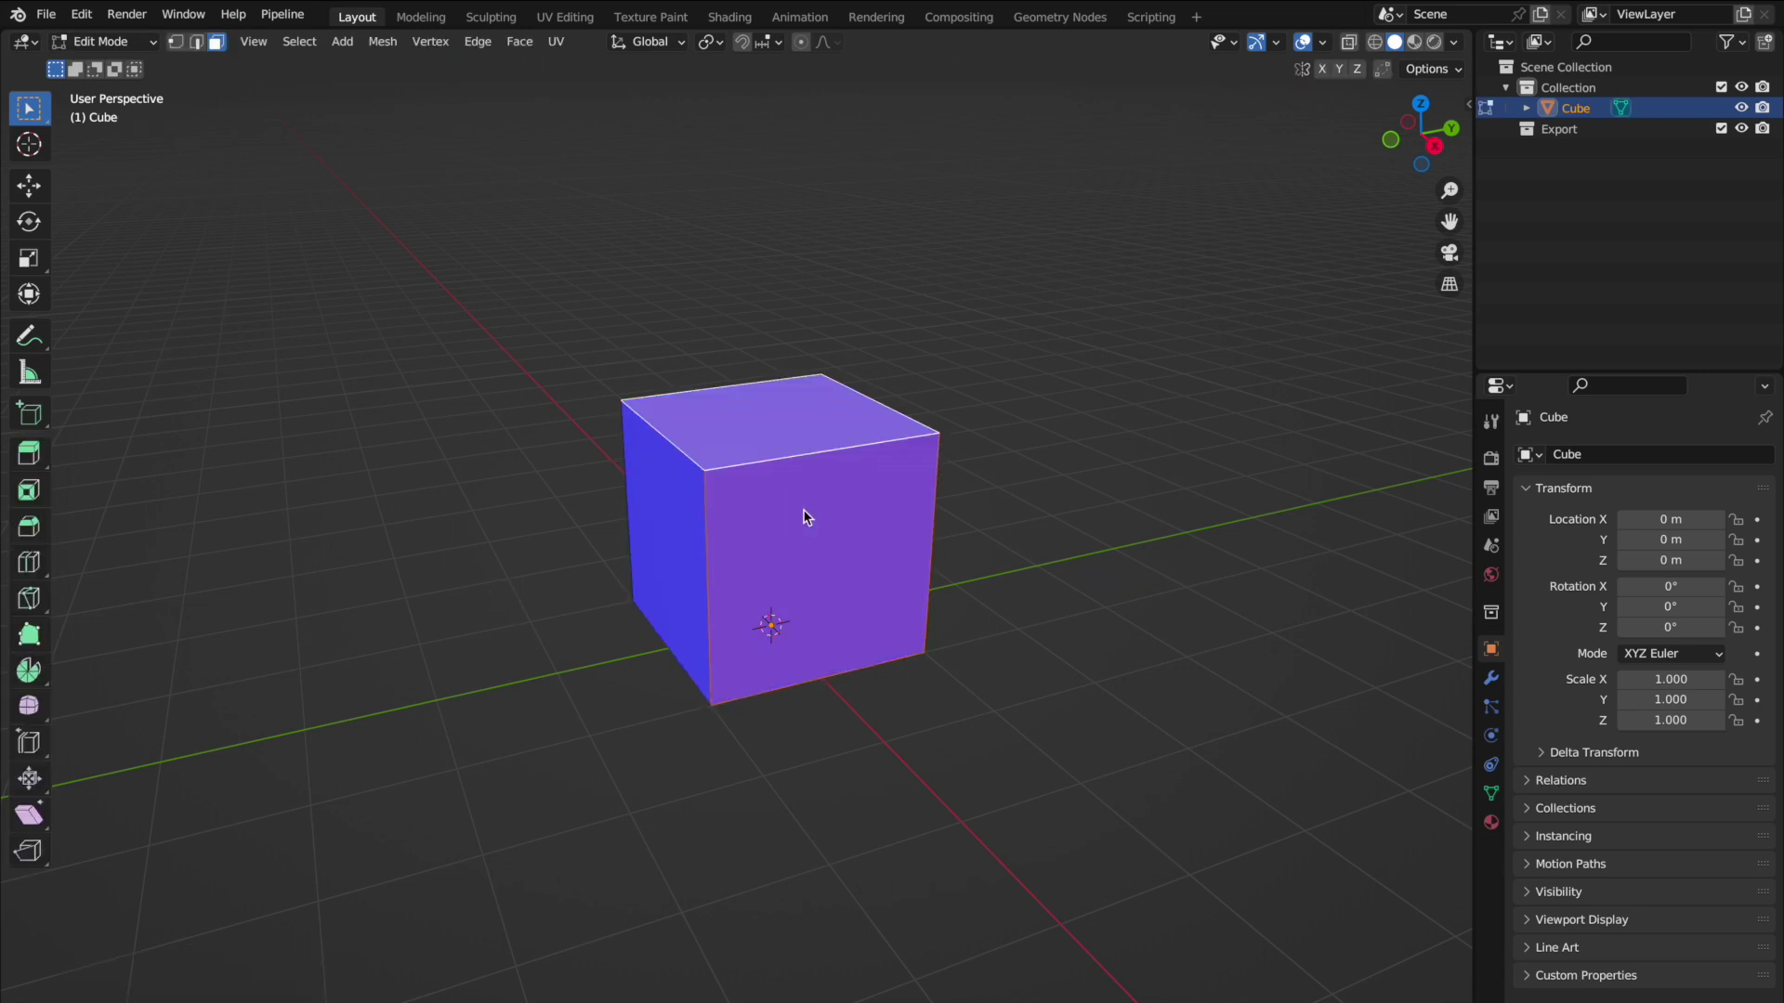
left_click(804, 515)
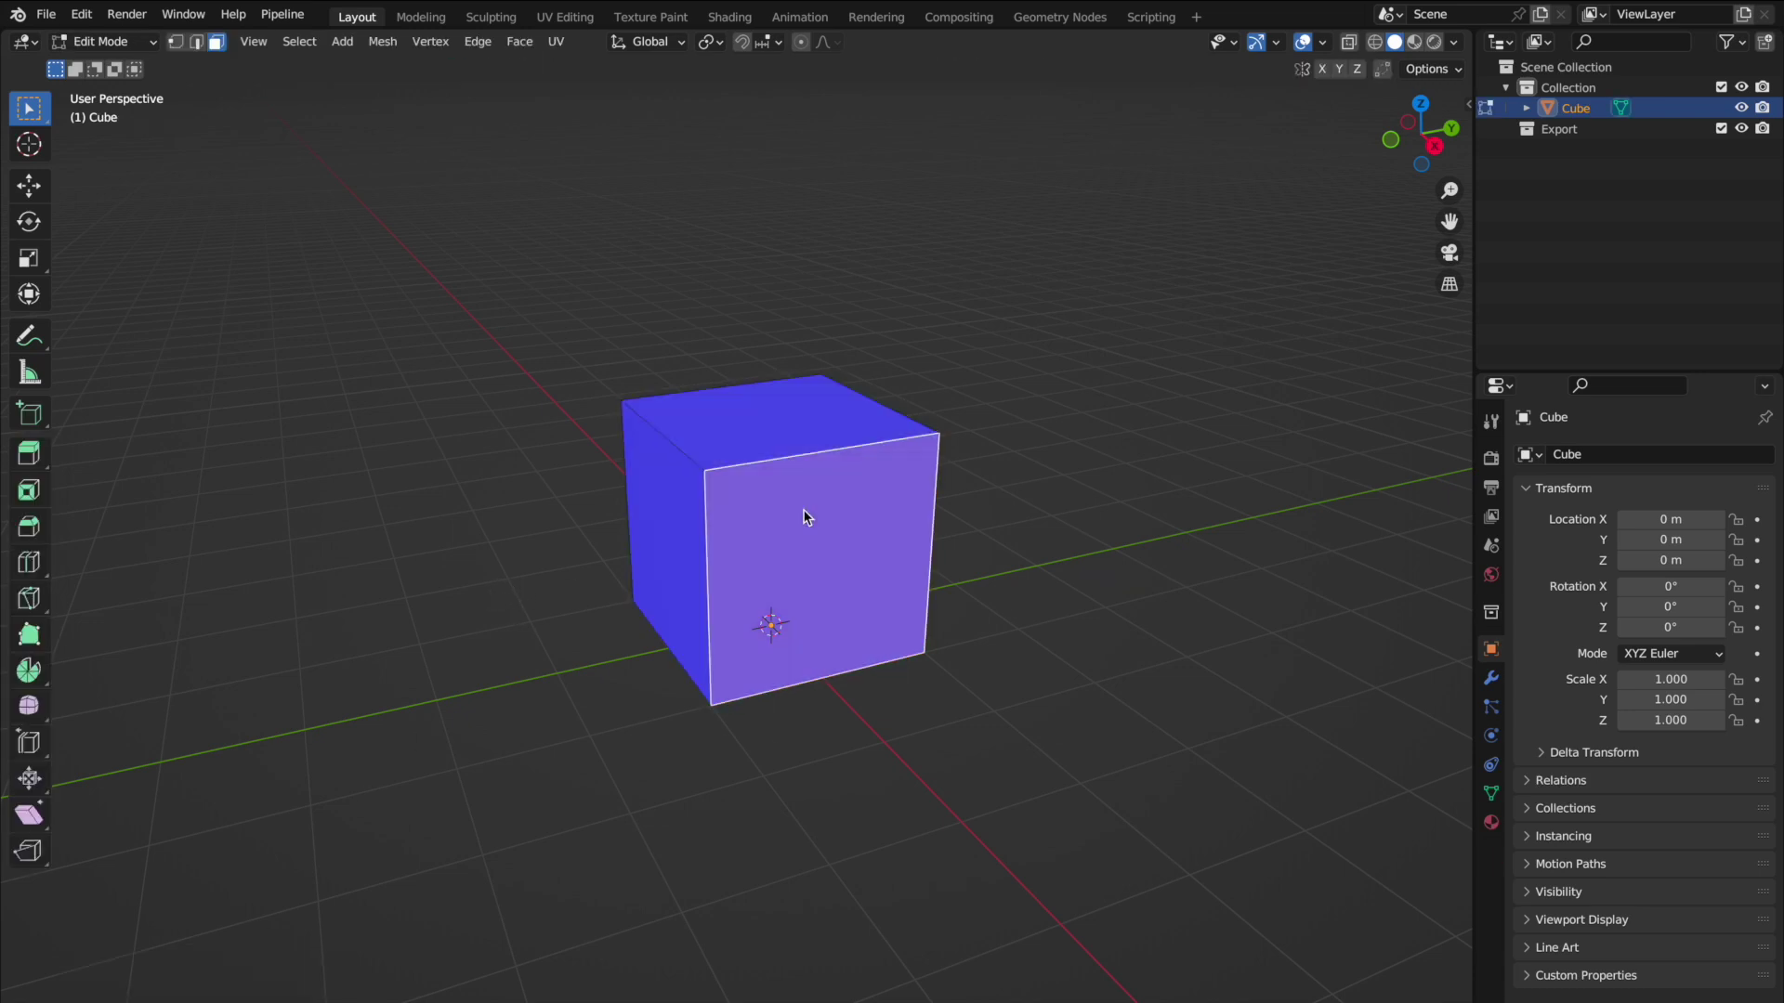
left_click(1455, 43)
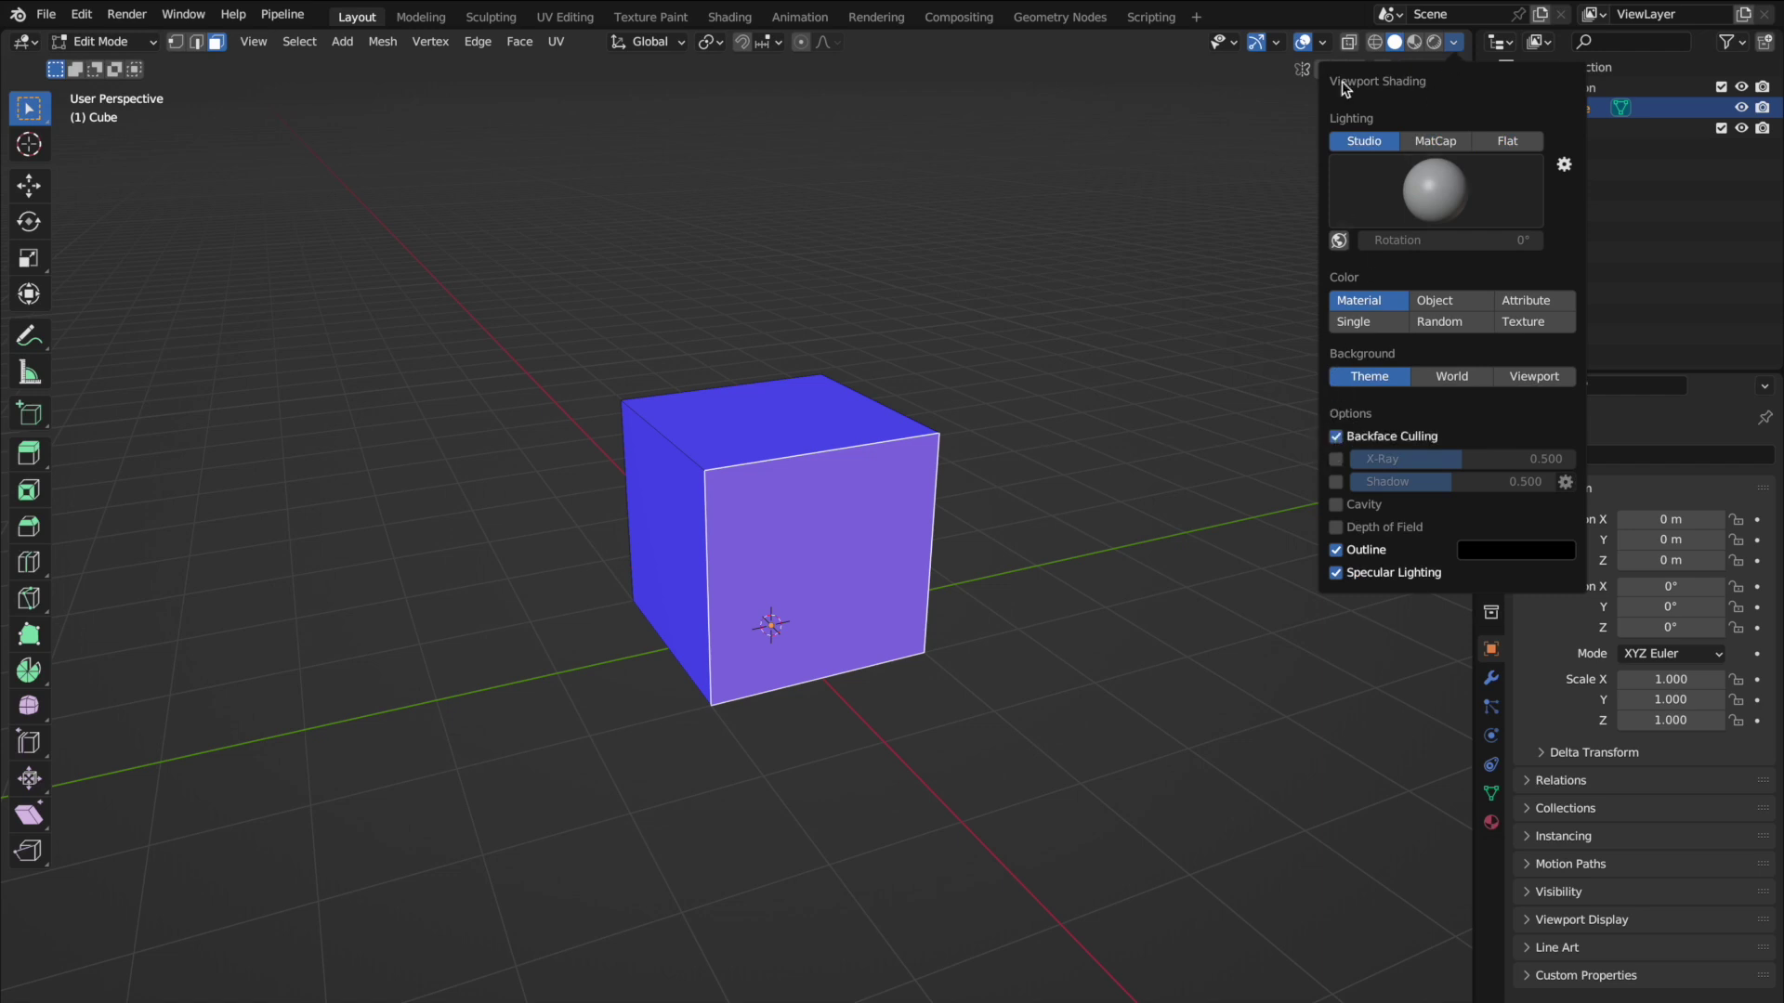
left_click(1324, 42)
left_click(1195, 459)
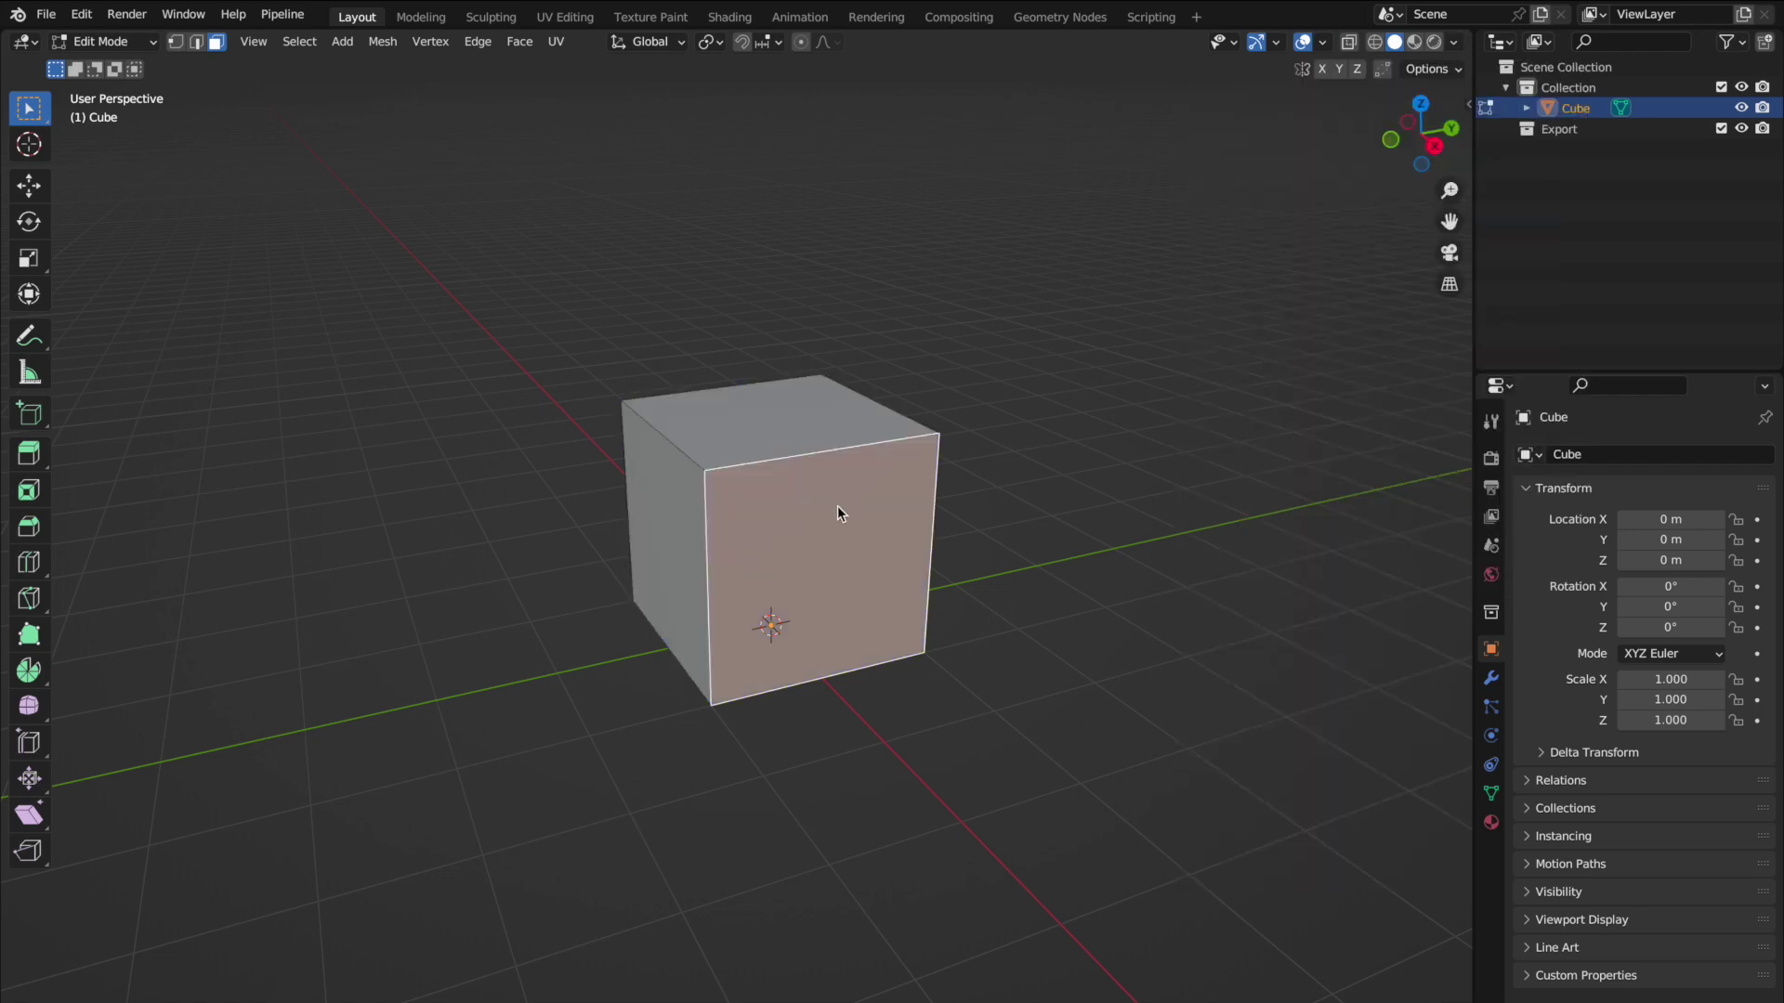
Recalculate the selected face's normal with the Inside option enabled and return to Object Mode.
key("shift+n")
left_click(197, 989)
key("Tab")
middle_click_drag(793, 431, 795, 430)
Turn on the Face Orientation overlay and disable Backface Culling in the viewport shading.
left_click(1323, 43)
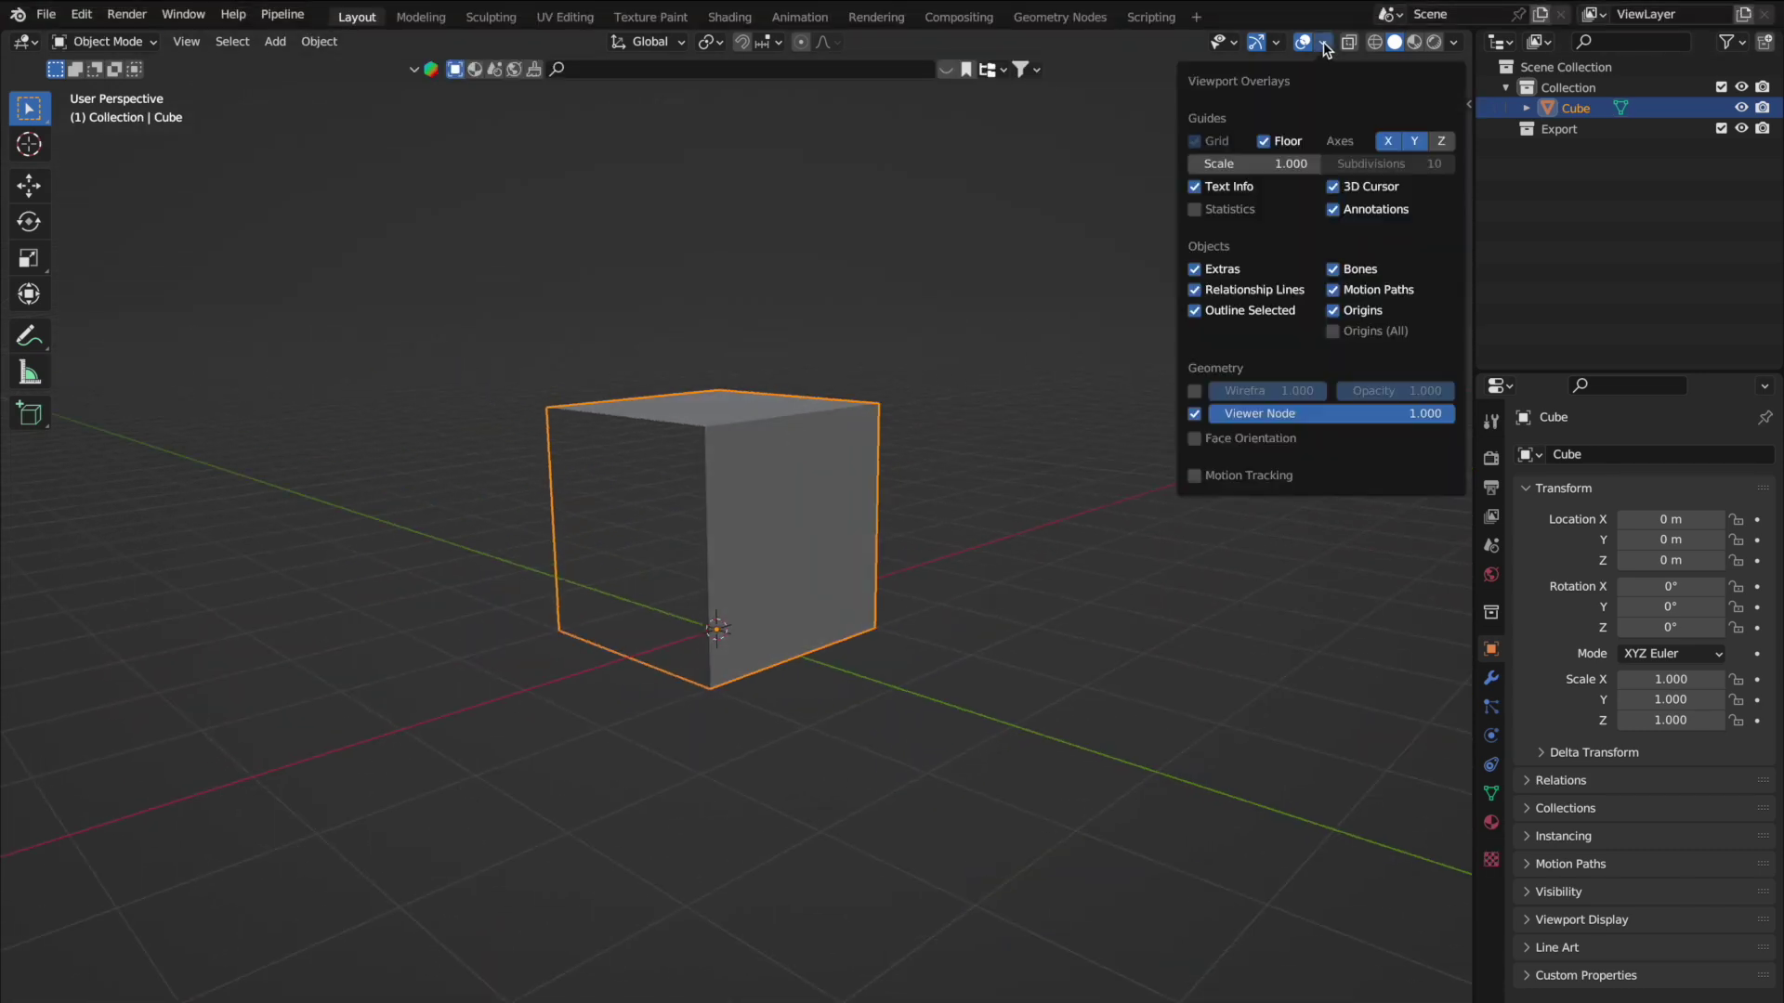
left_click(1194, 438)
left_click(1454, 42)
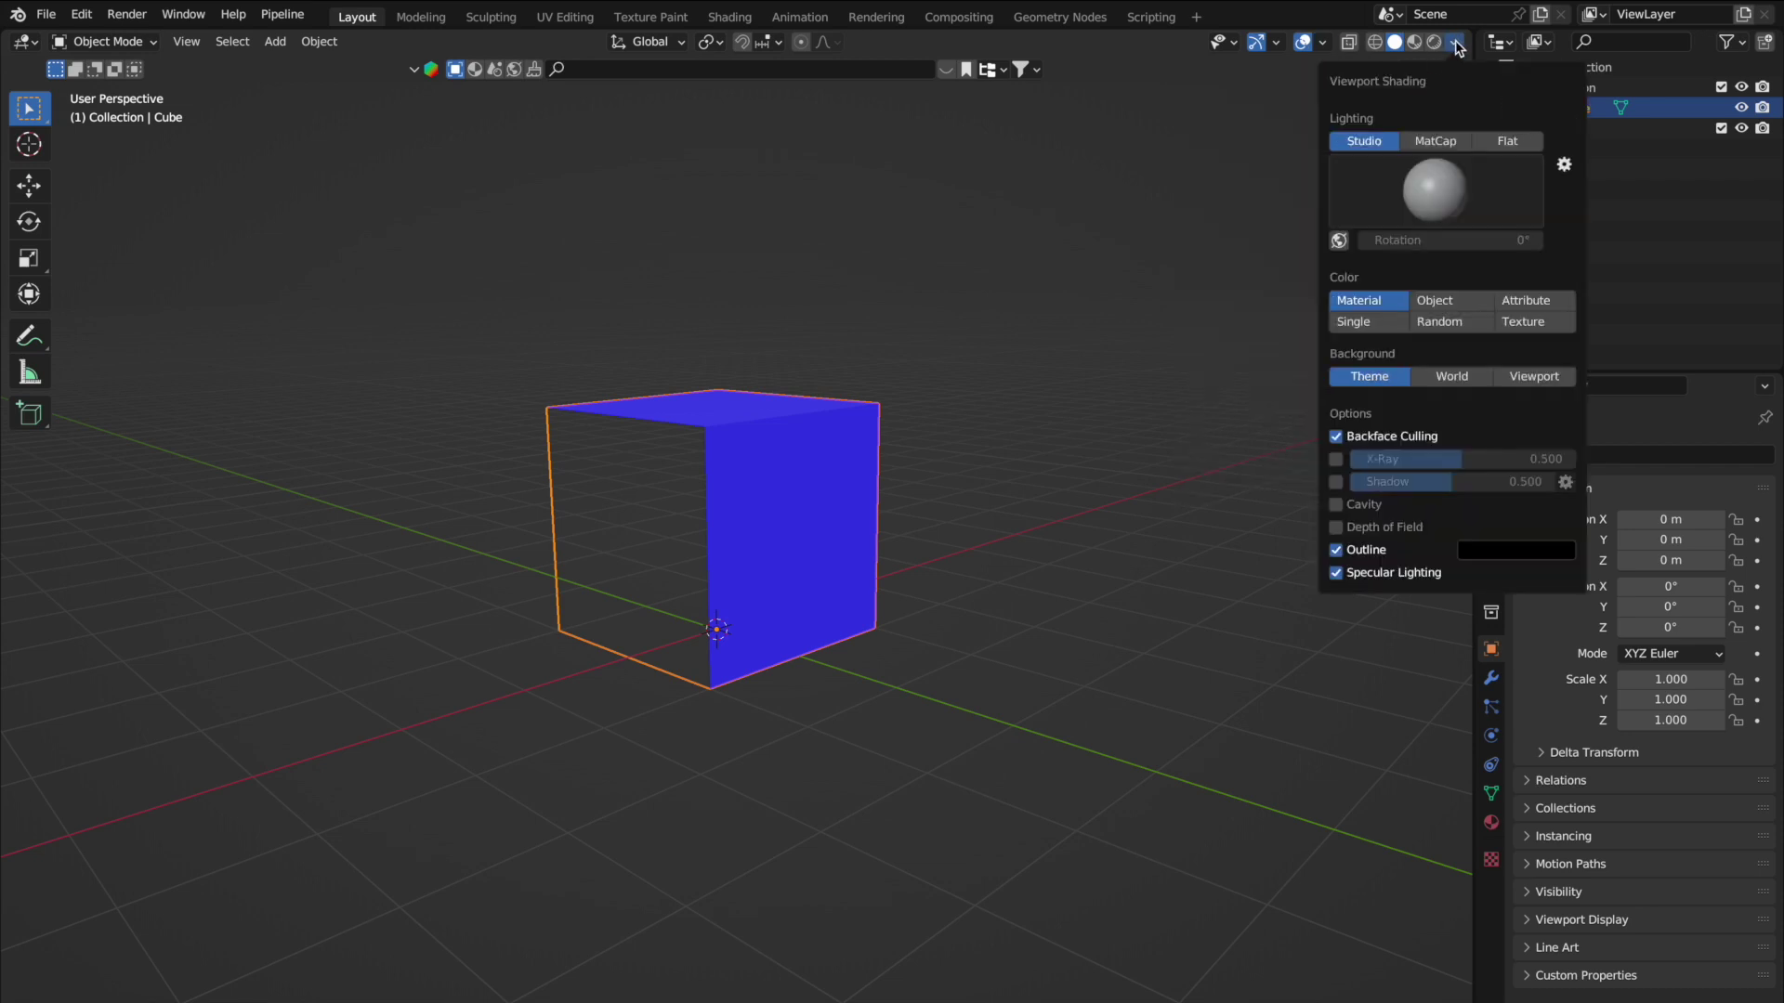
left_click(1336, 435)
middle_click_drag(924, 514, 924, 517)
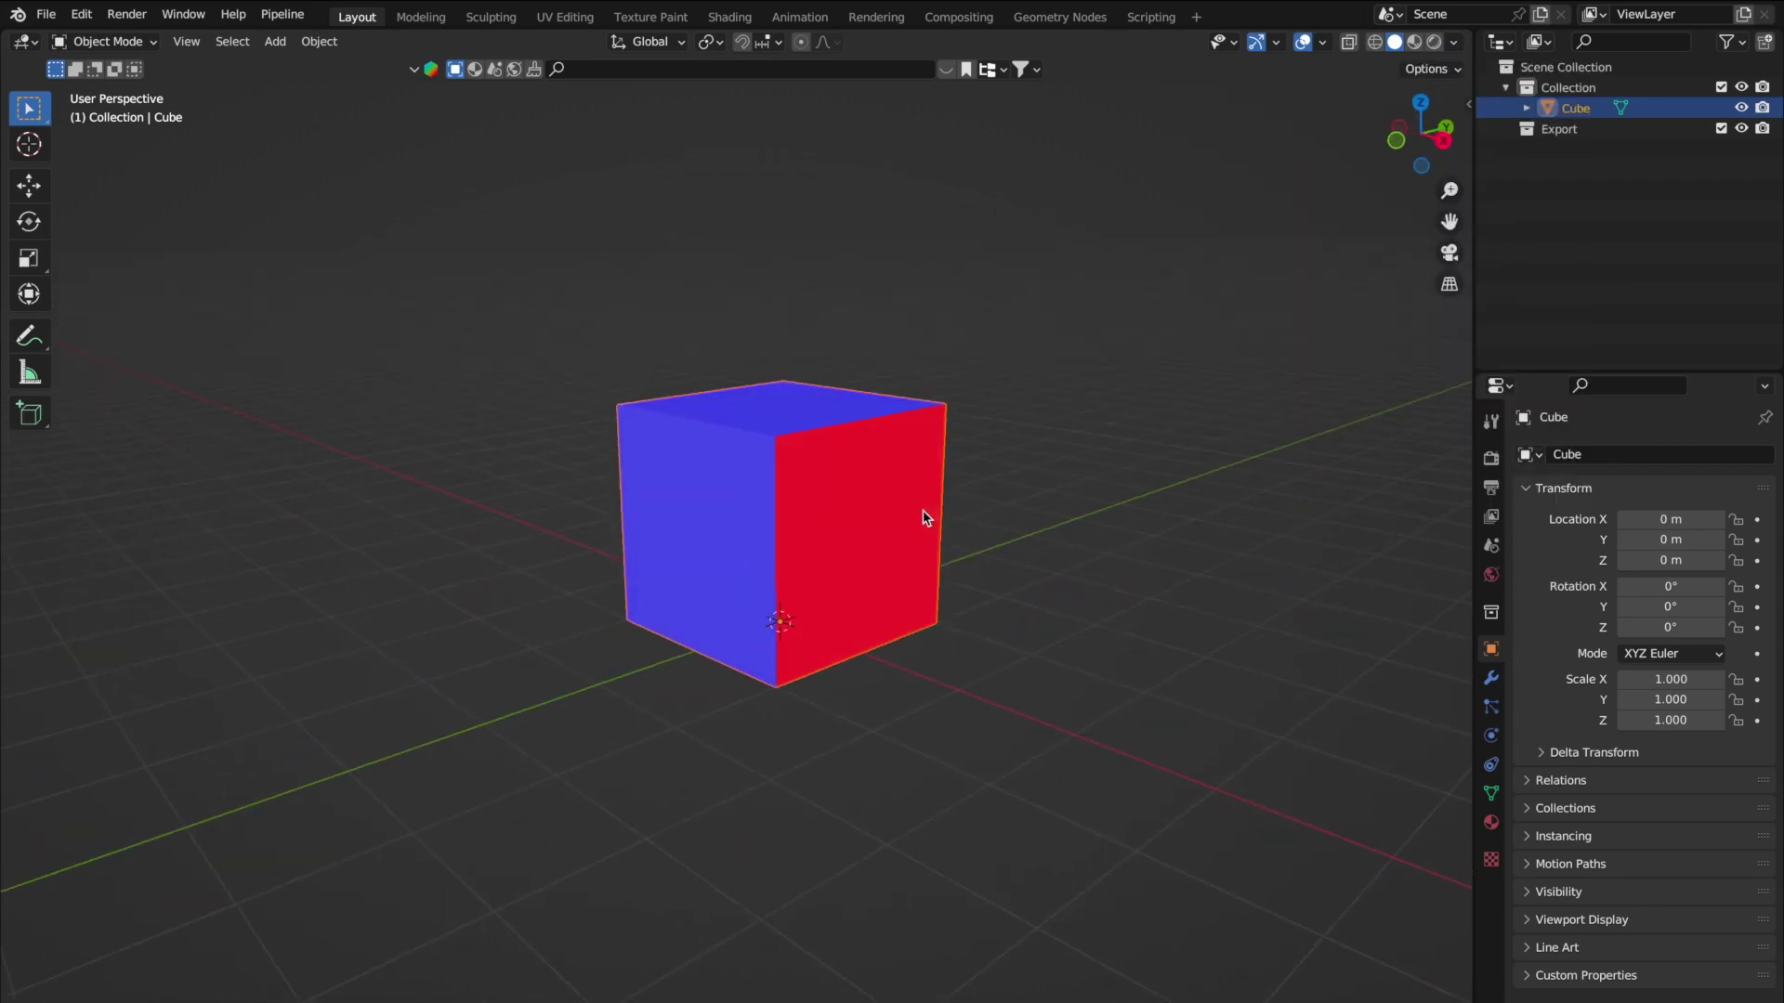
Enable Shadow and Cavity in the viewport shading for the cube and plane scene.
left_click(1455, 42)
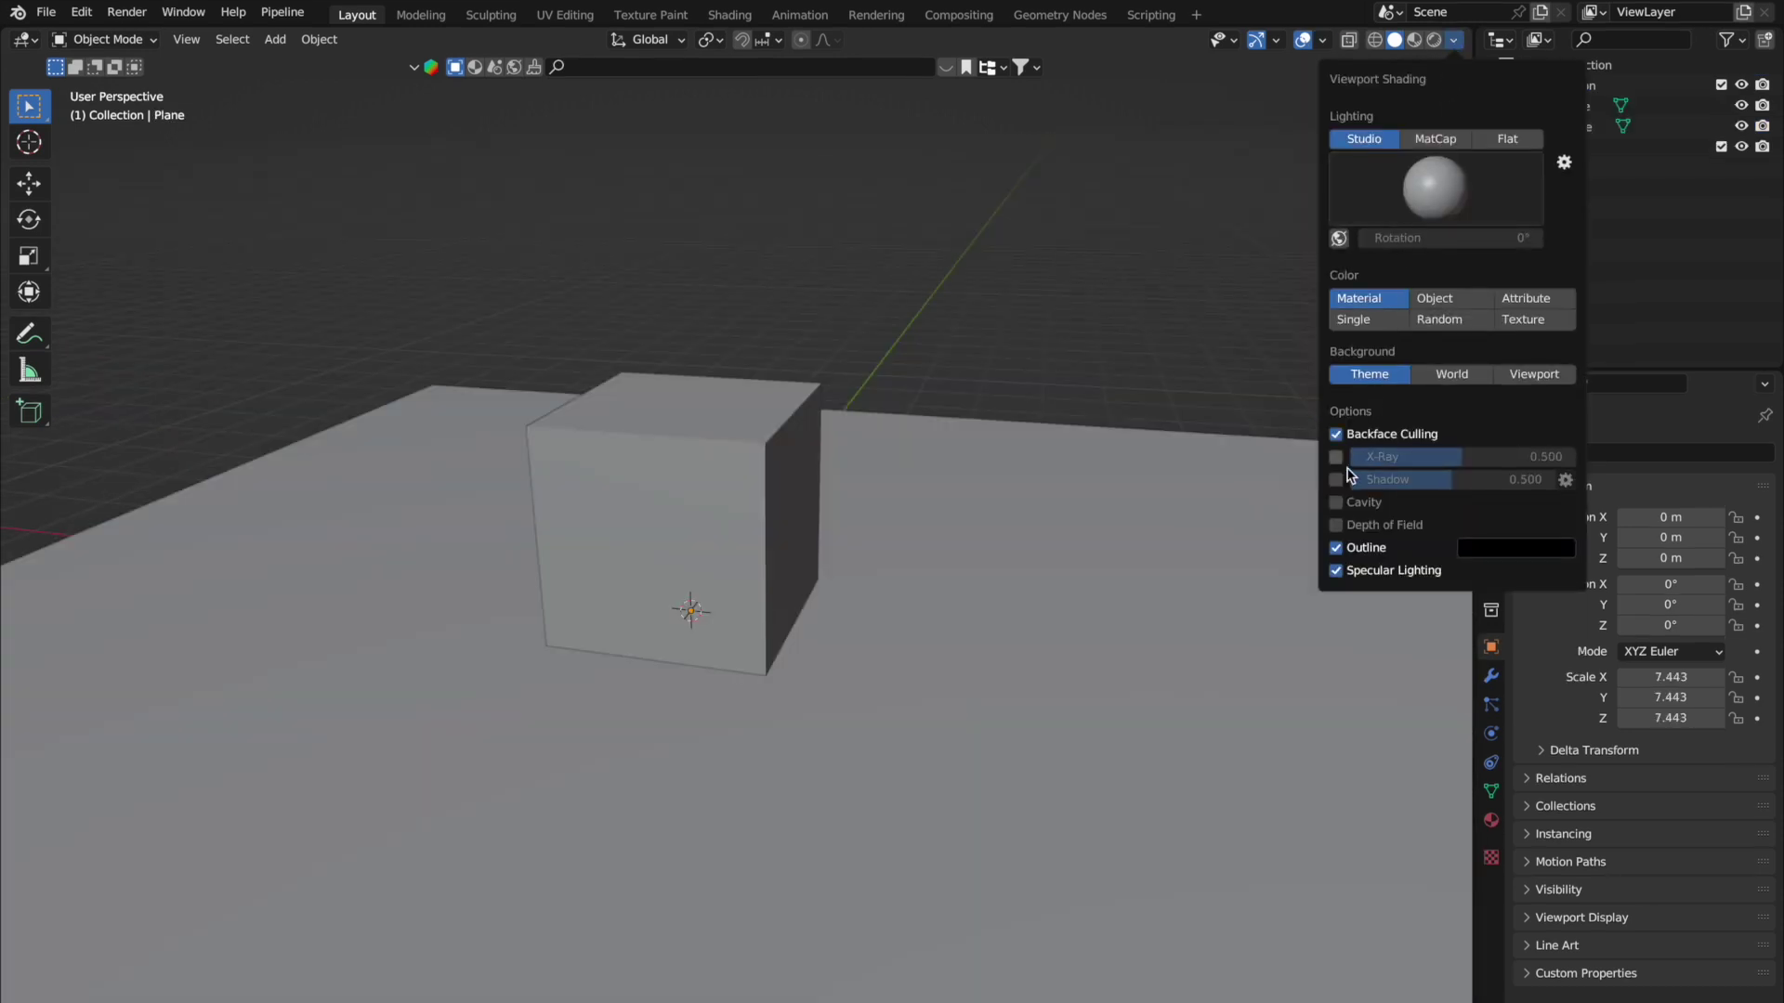
left_click(1336, 481)
left_click(1337, 503)
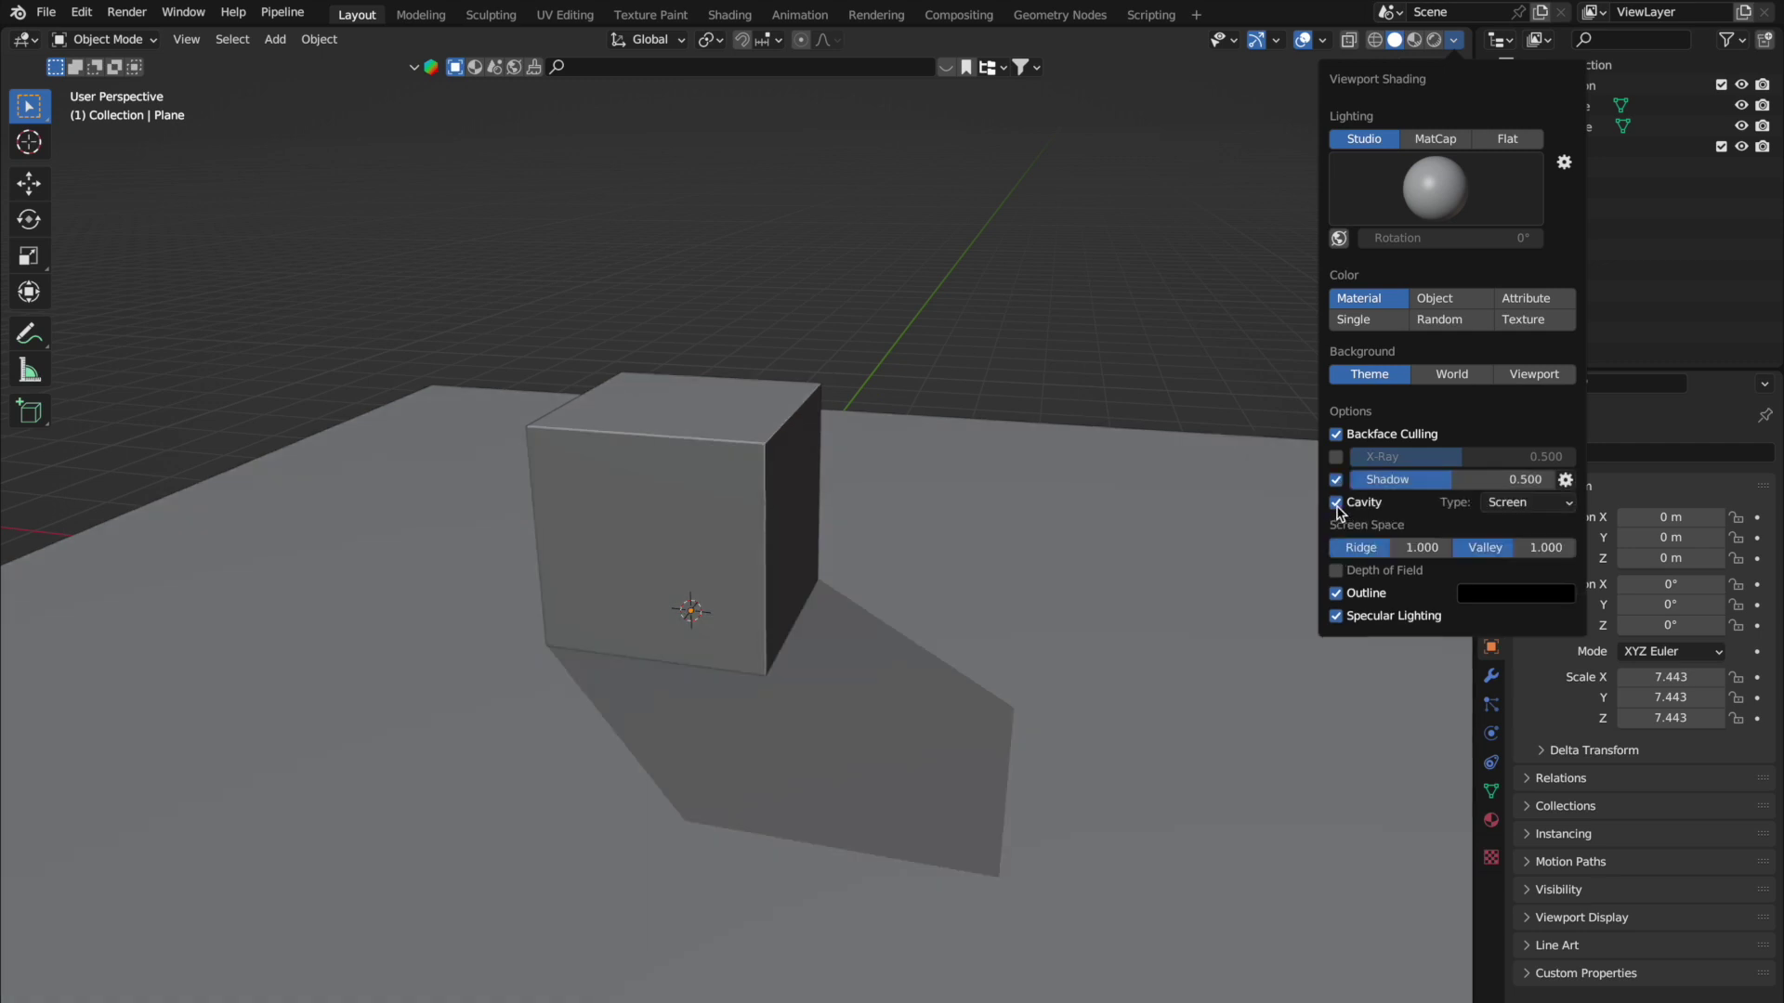
left_click(1252, 532)
left_click(1455, 40)
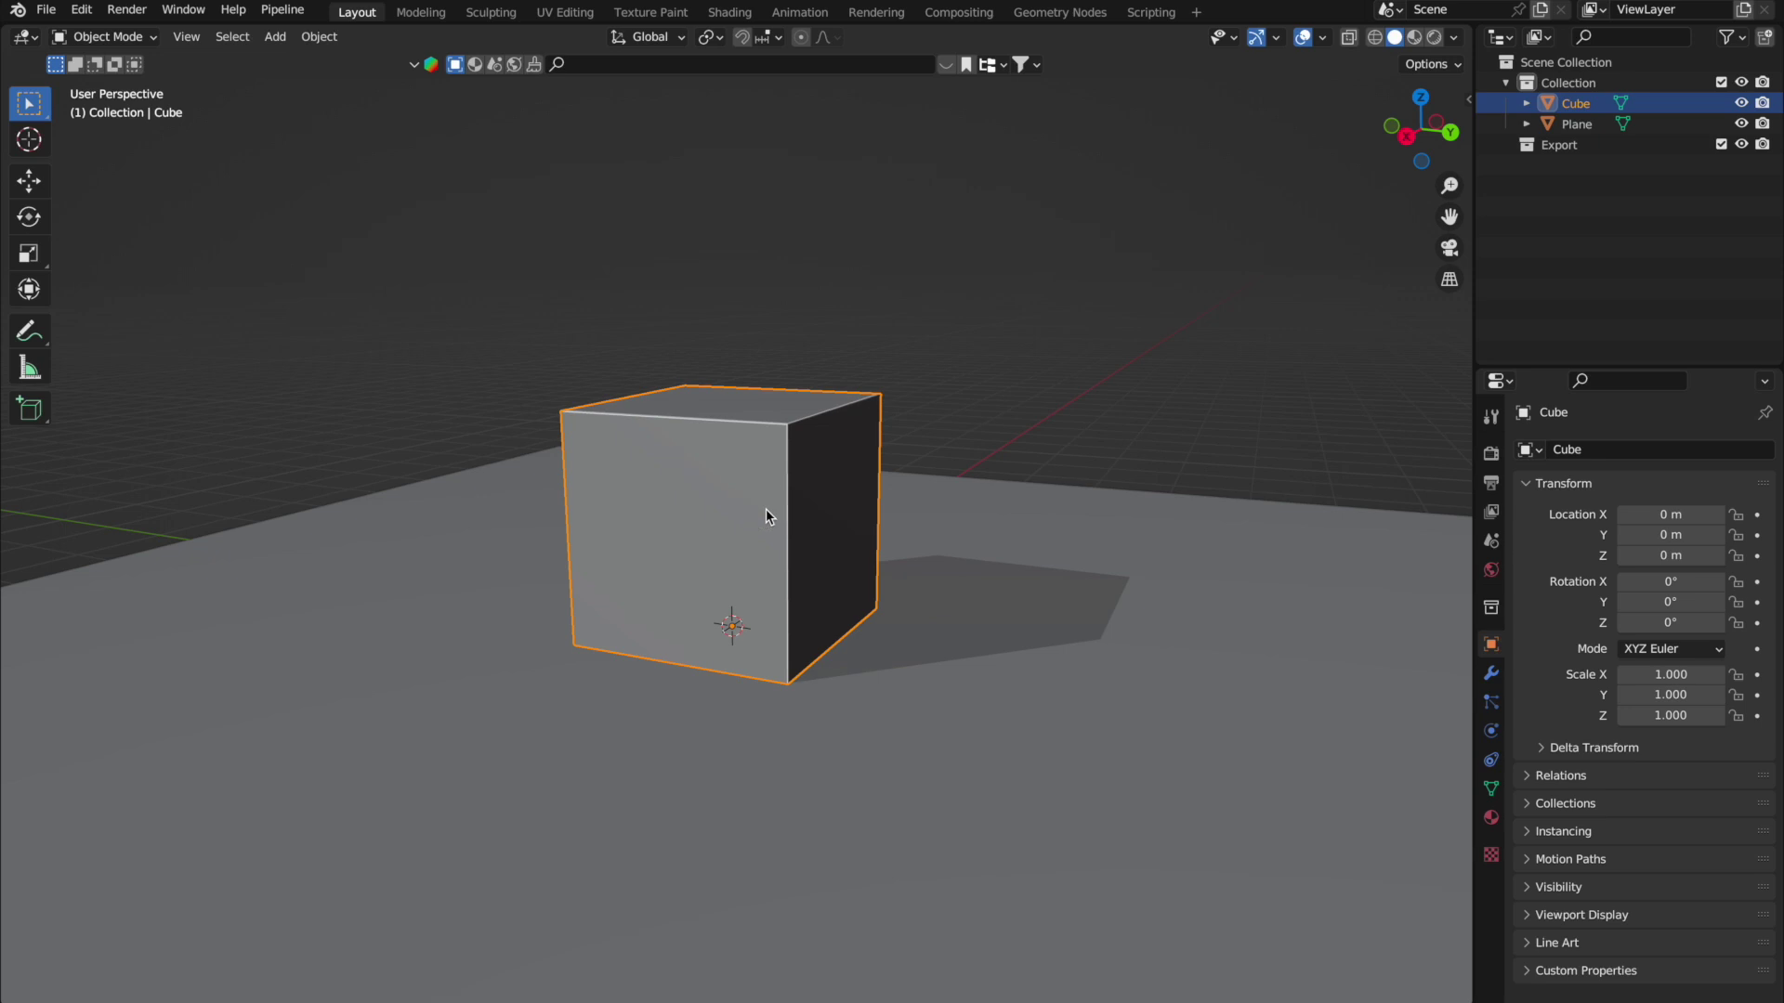
Apply the cube's scale.
middle_click_drag(765, 509, 767, 517)
key("ctrl+a")
left_click(729, 510)
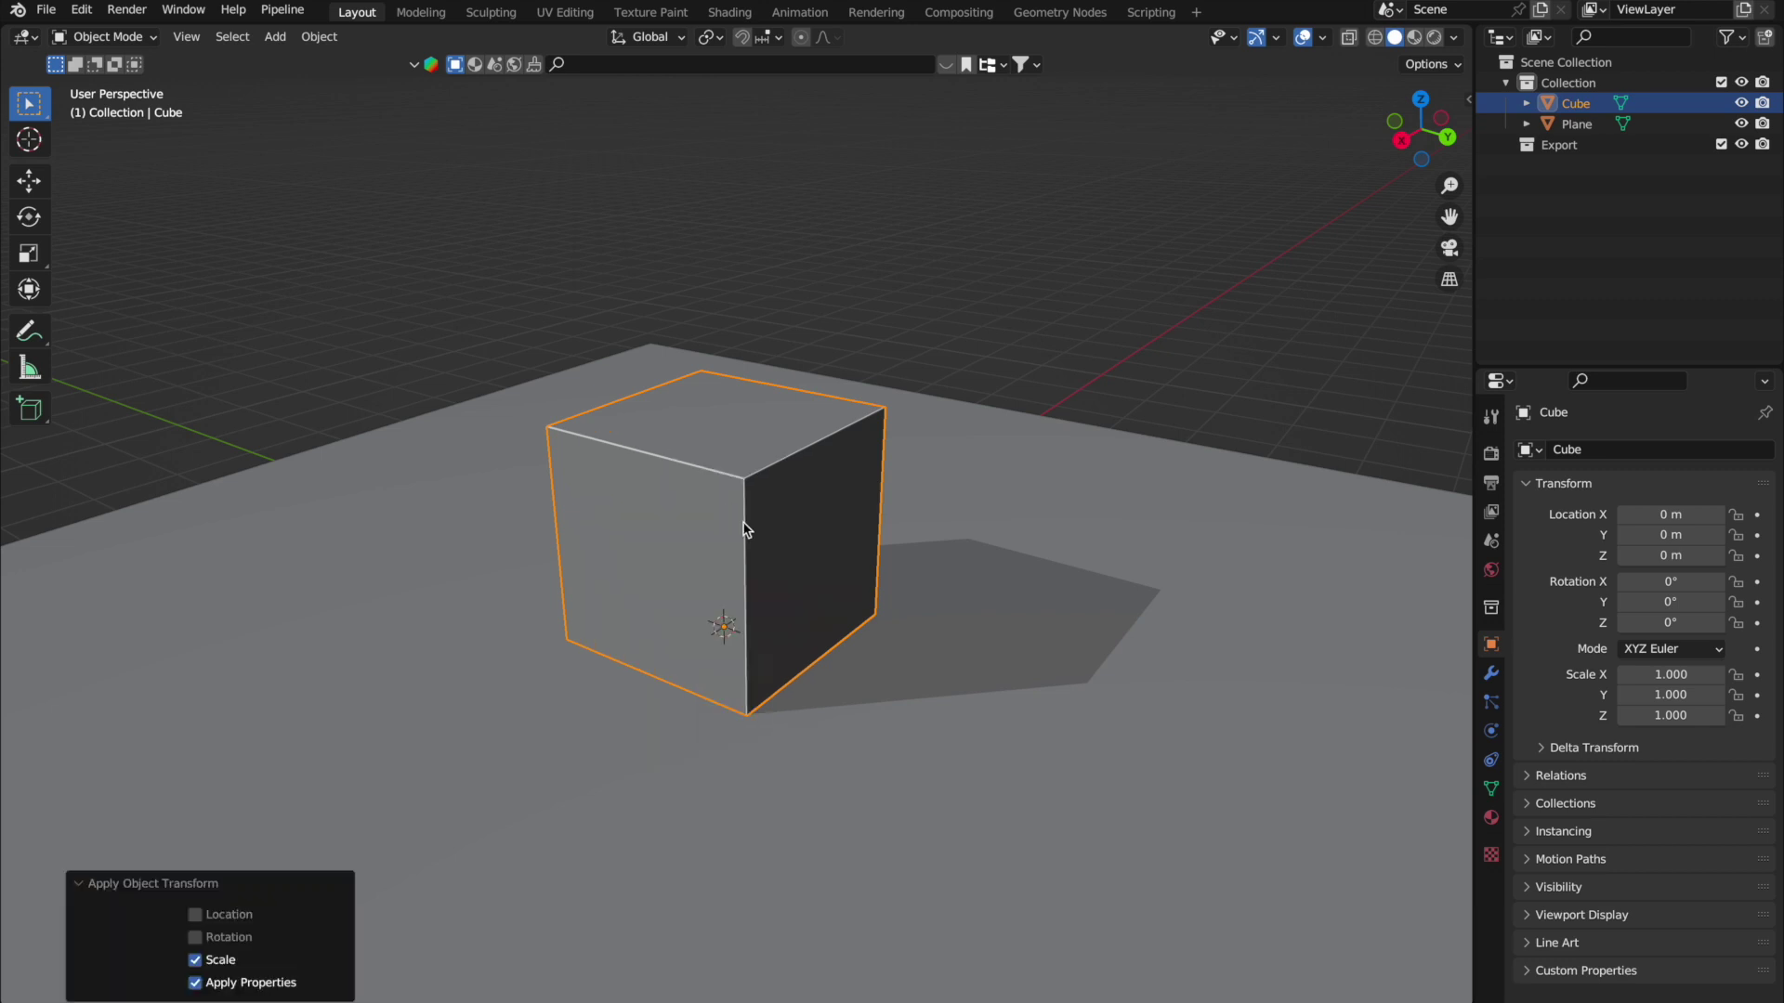
Select the cube's two opposite faces along the Y axis and inset them by 0.1 m.
key("Tab")
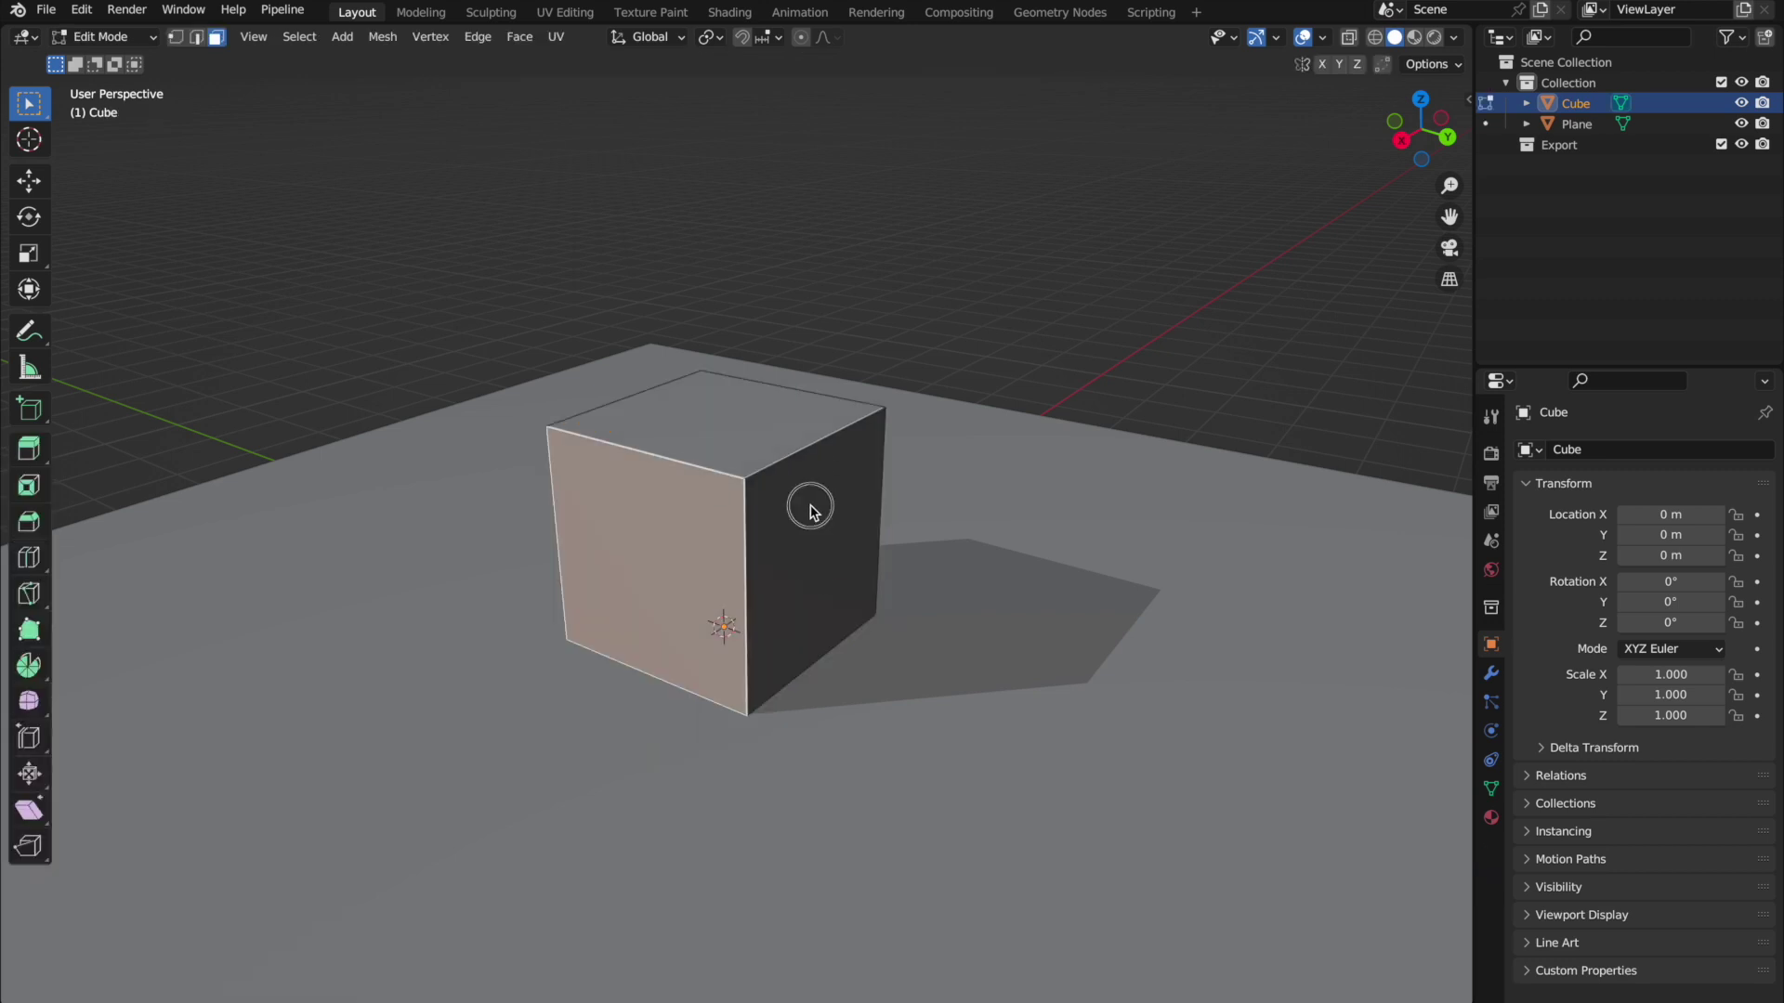
left_click(809, 506)
middle_click_drag(795, 505, 793, 505)
left_click(793, 506)
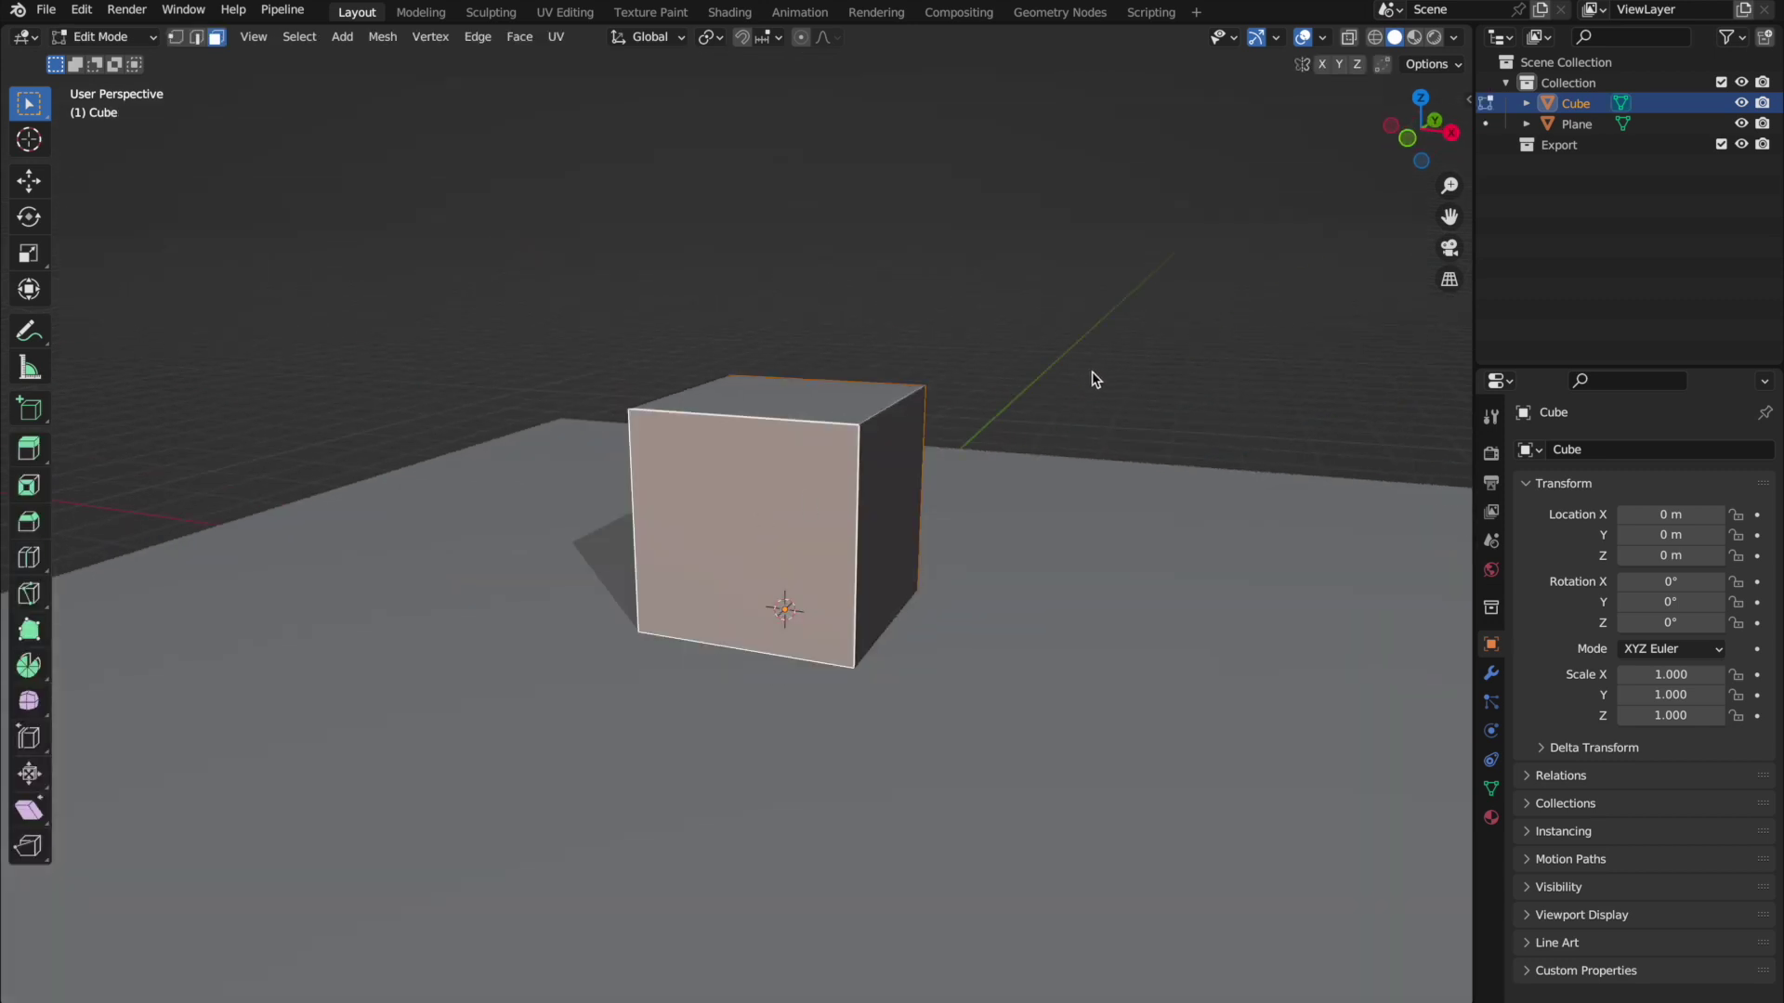
key("i")
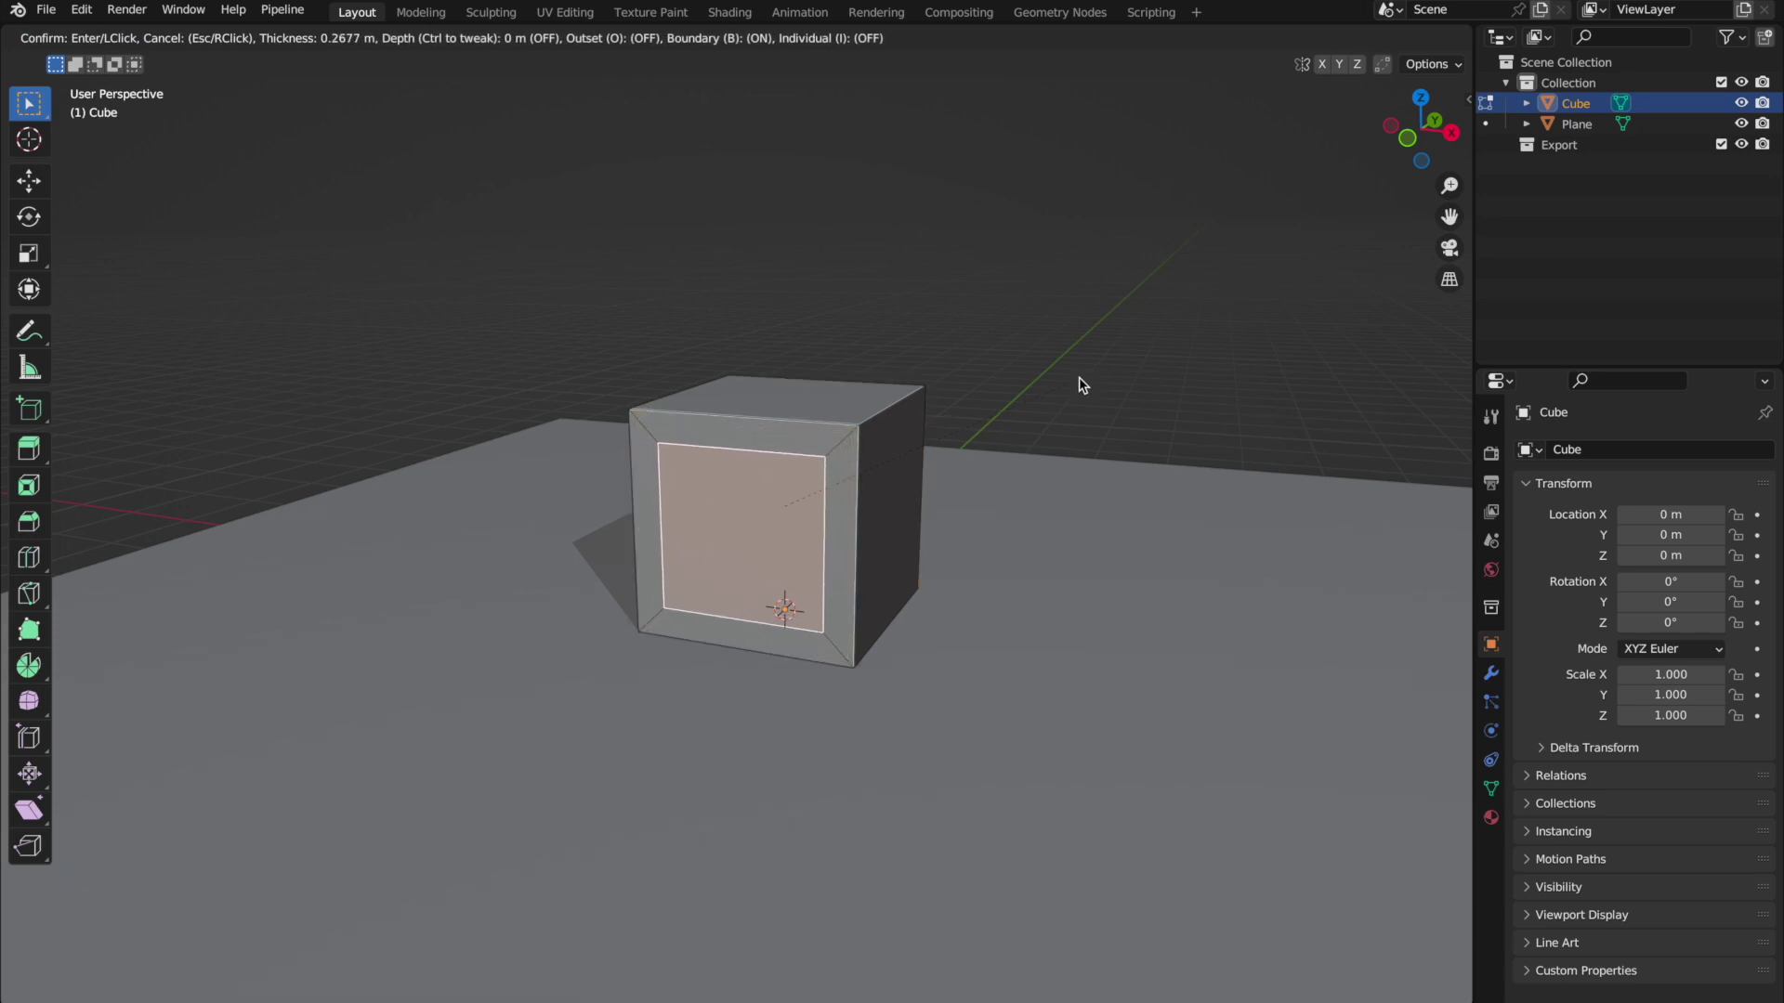
type(".1")
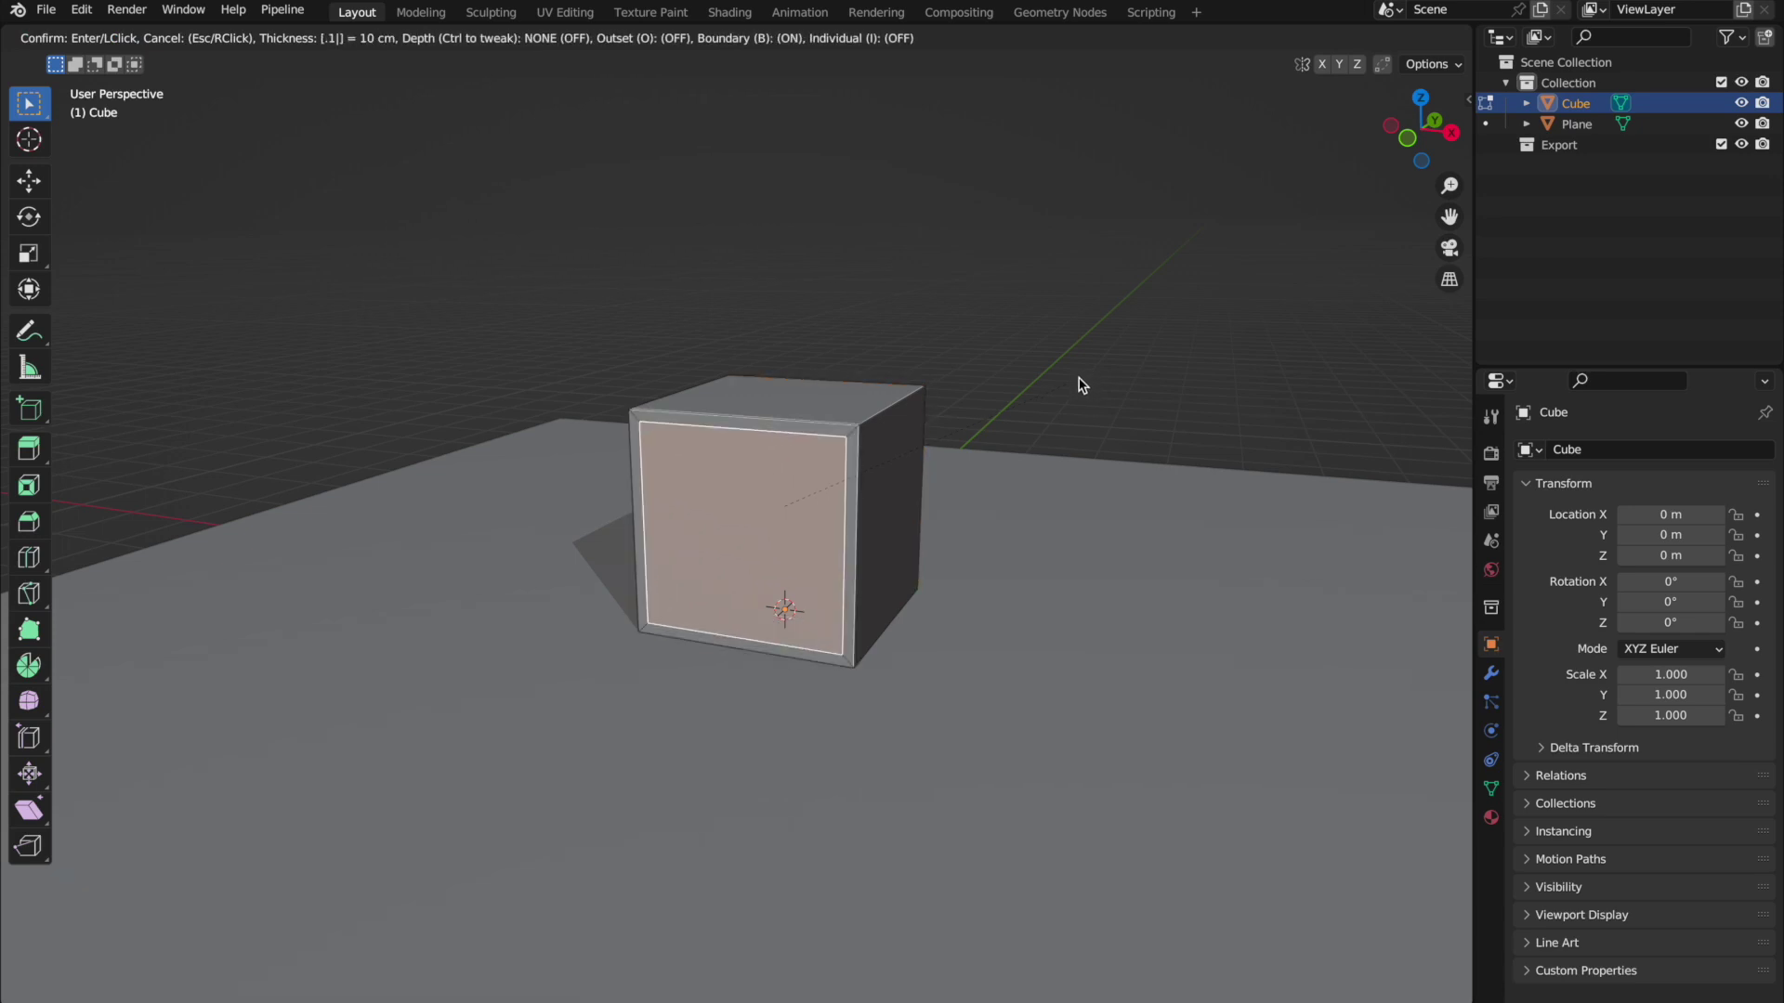
key("Return")
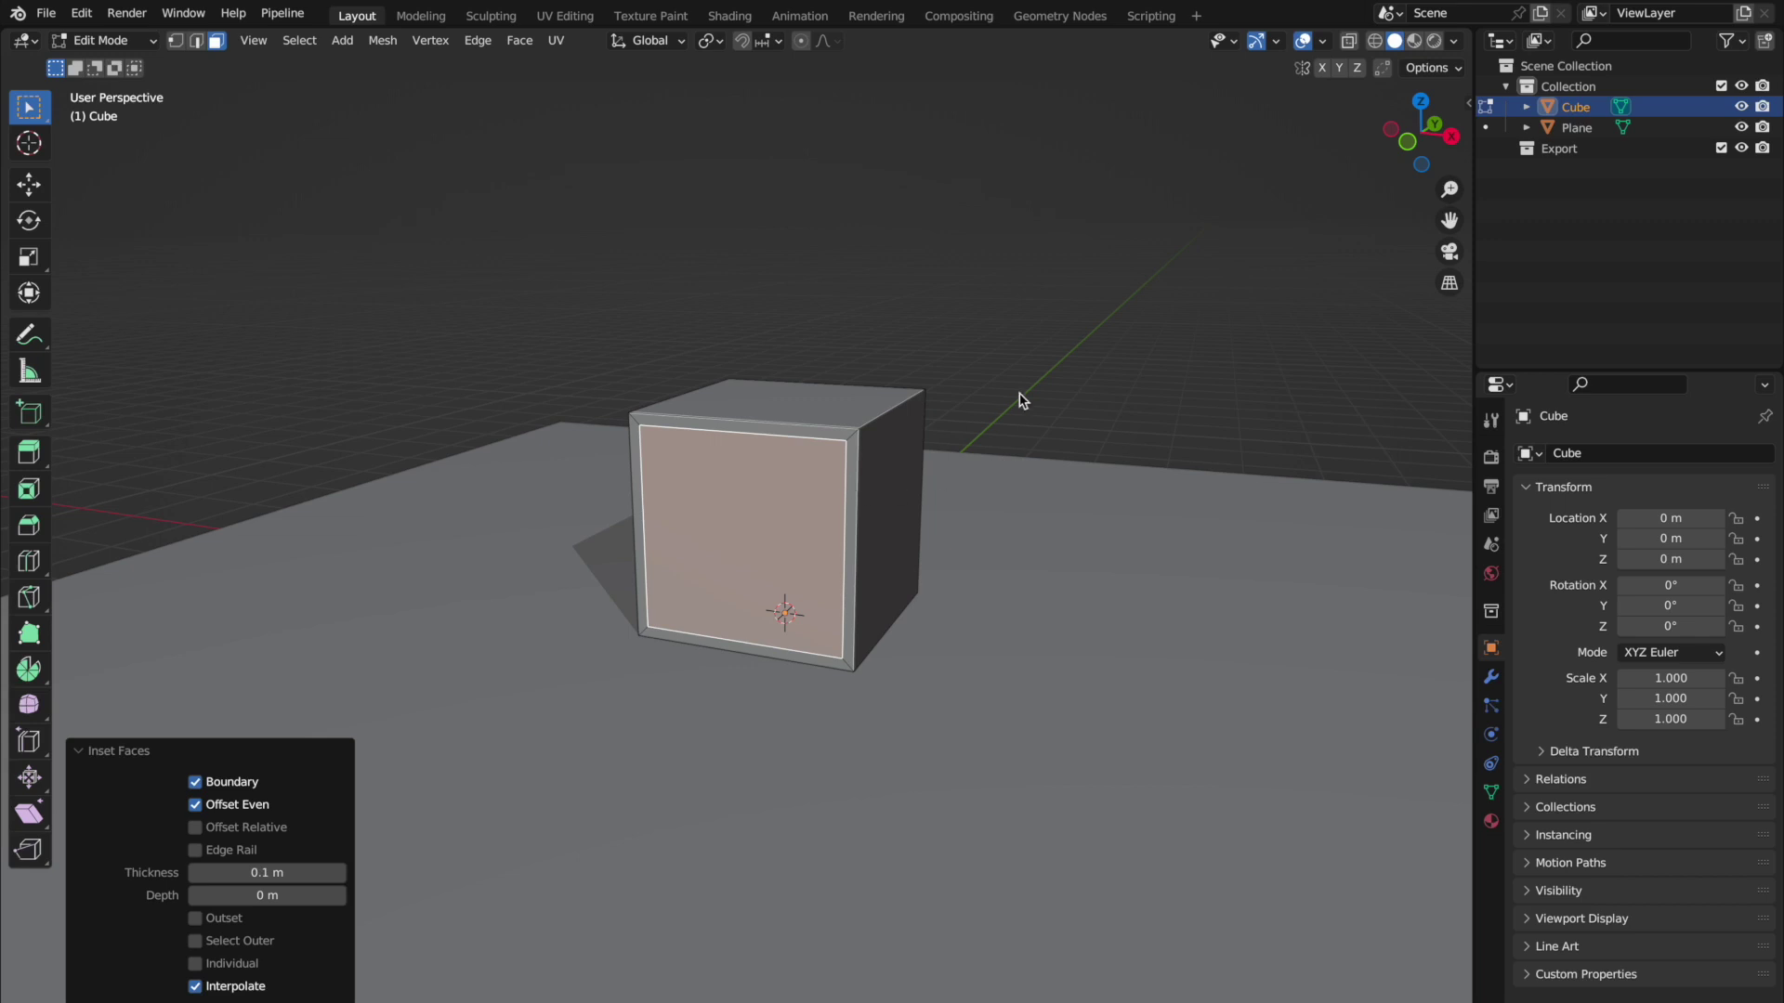
Inset the two faces with inward depth to recess them, and inset the recessed faces once more by 0.108 m.
key("i")
key("ctrl")
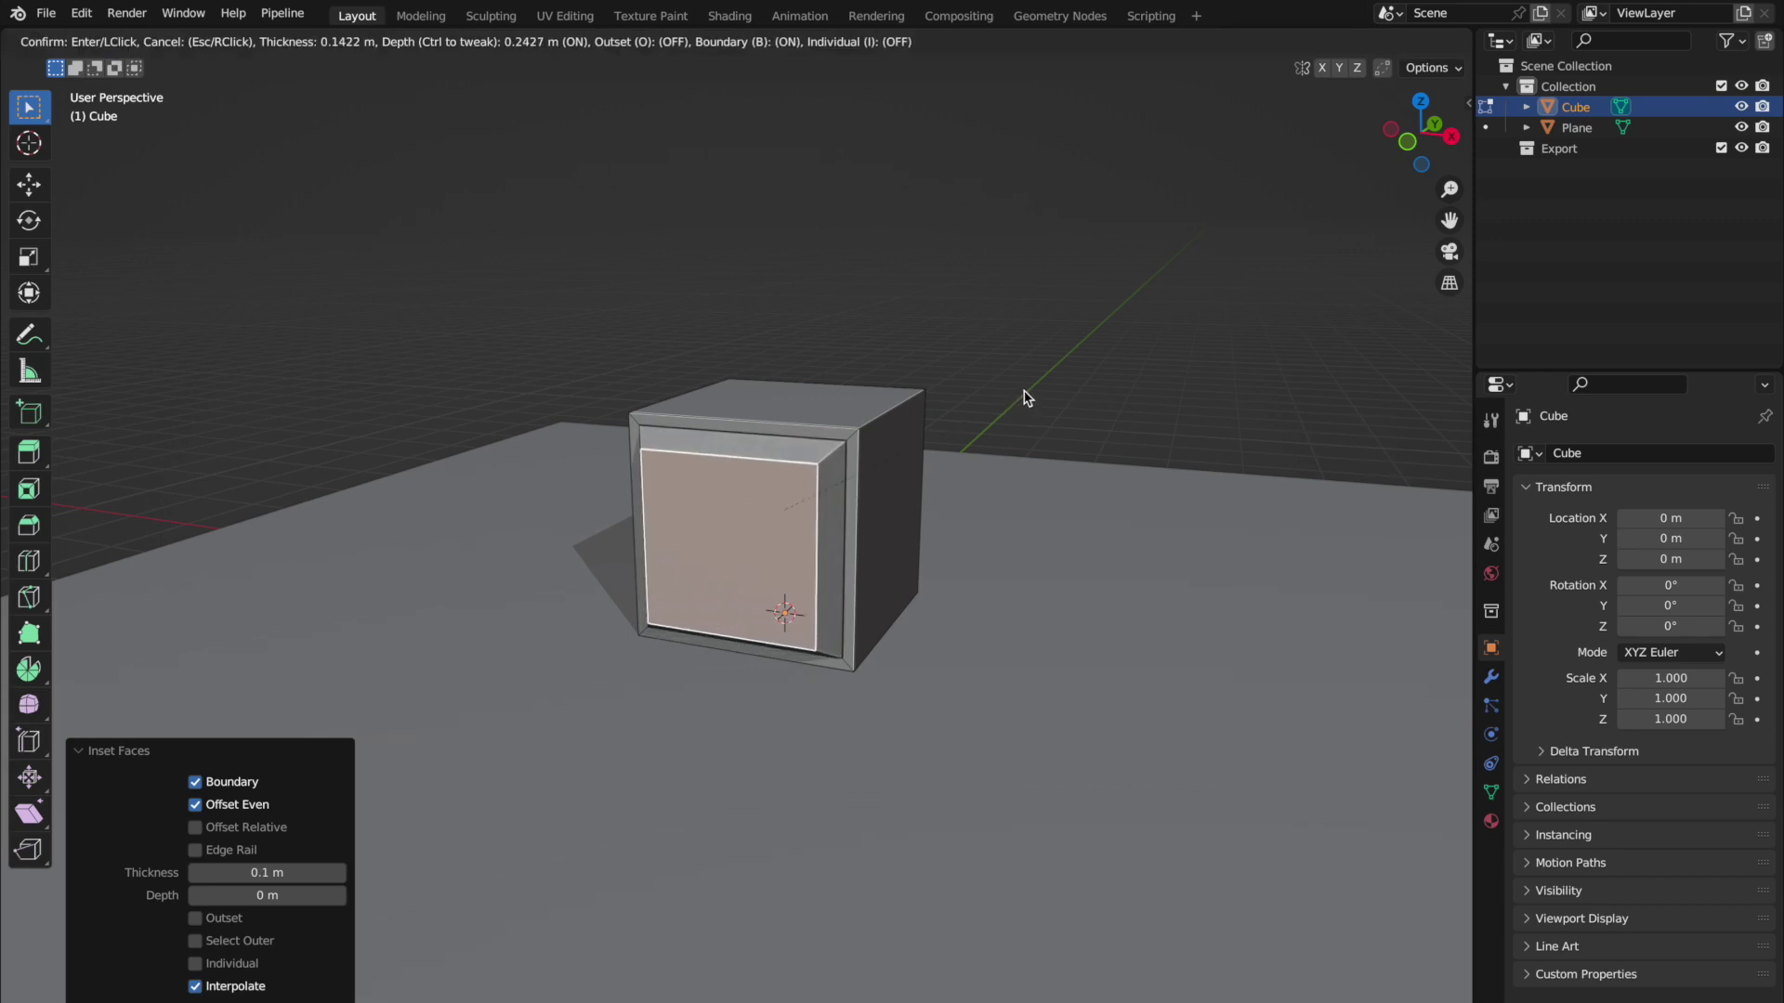
left_click(1009, 422)
key("i")
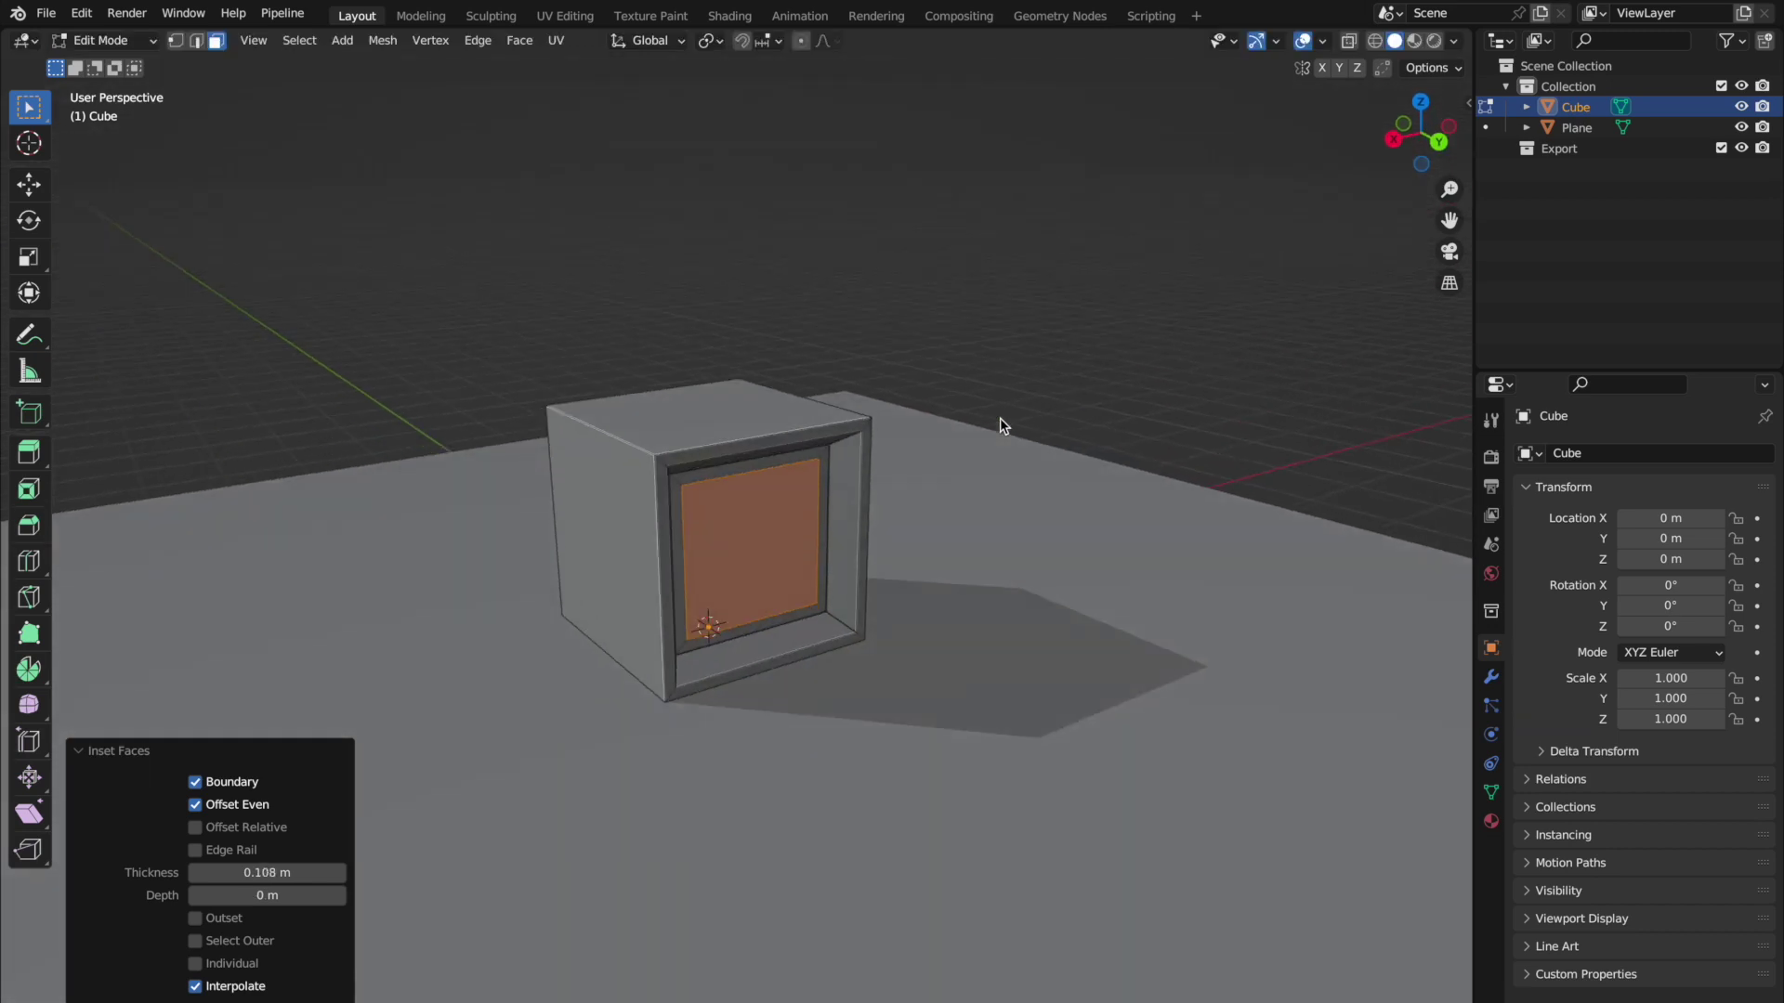
Bridge the two inset faces to open a passage through the cube.
right_click(809, 518)
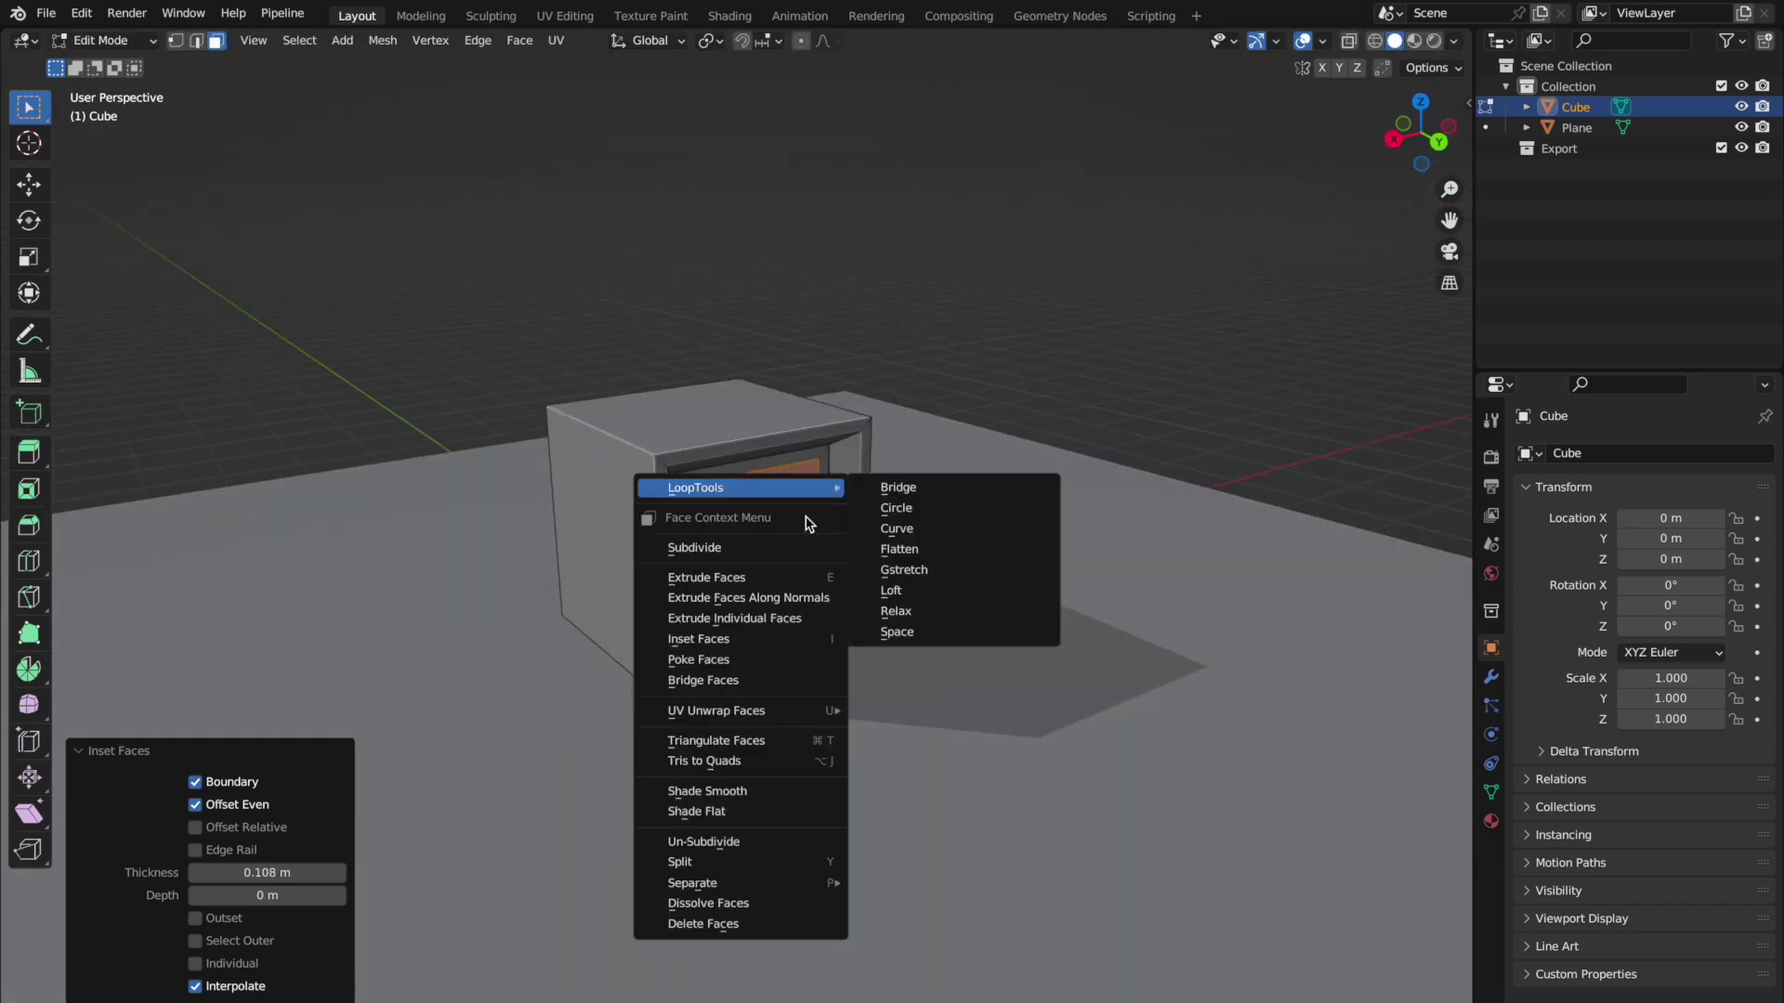
left_click(734, 681)
Inset the cube's solid side face and top face together, toggling the Individual option.
middle_click_drag(813, 595, 813, 594)
left_click(676, 568)
left_click(751, 461, "shift")
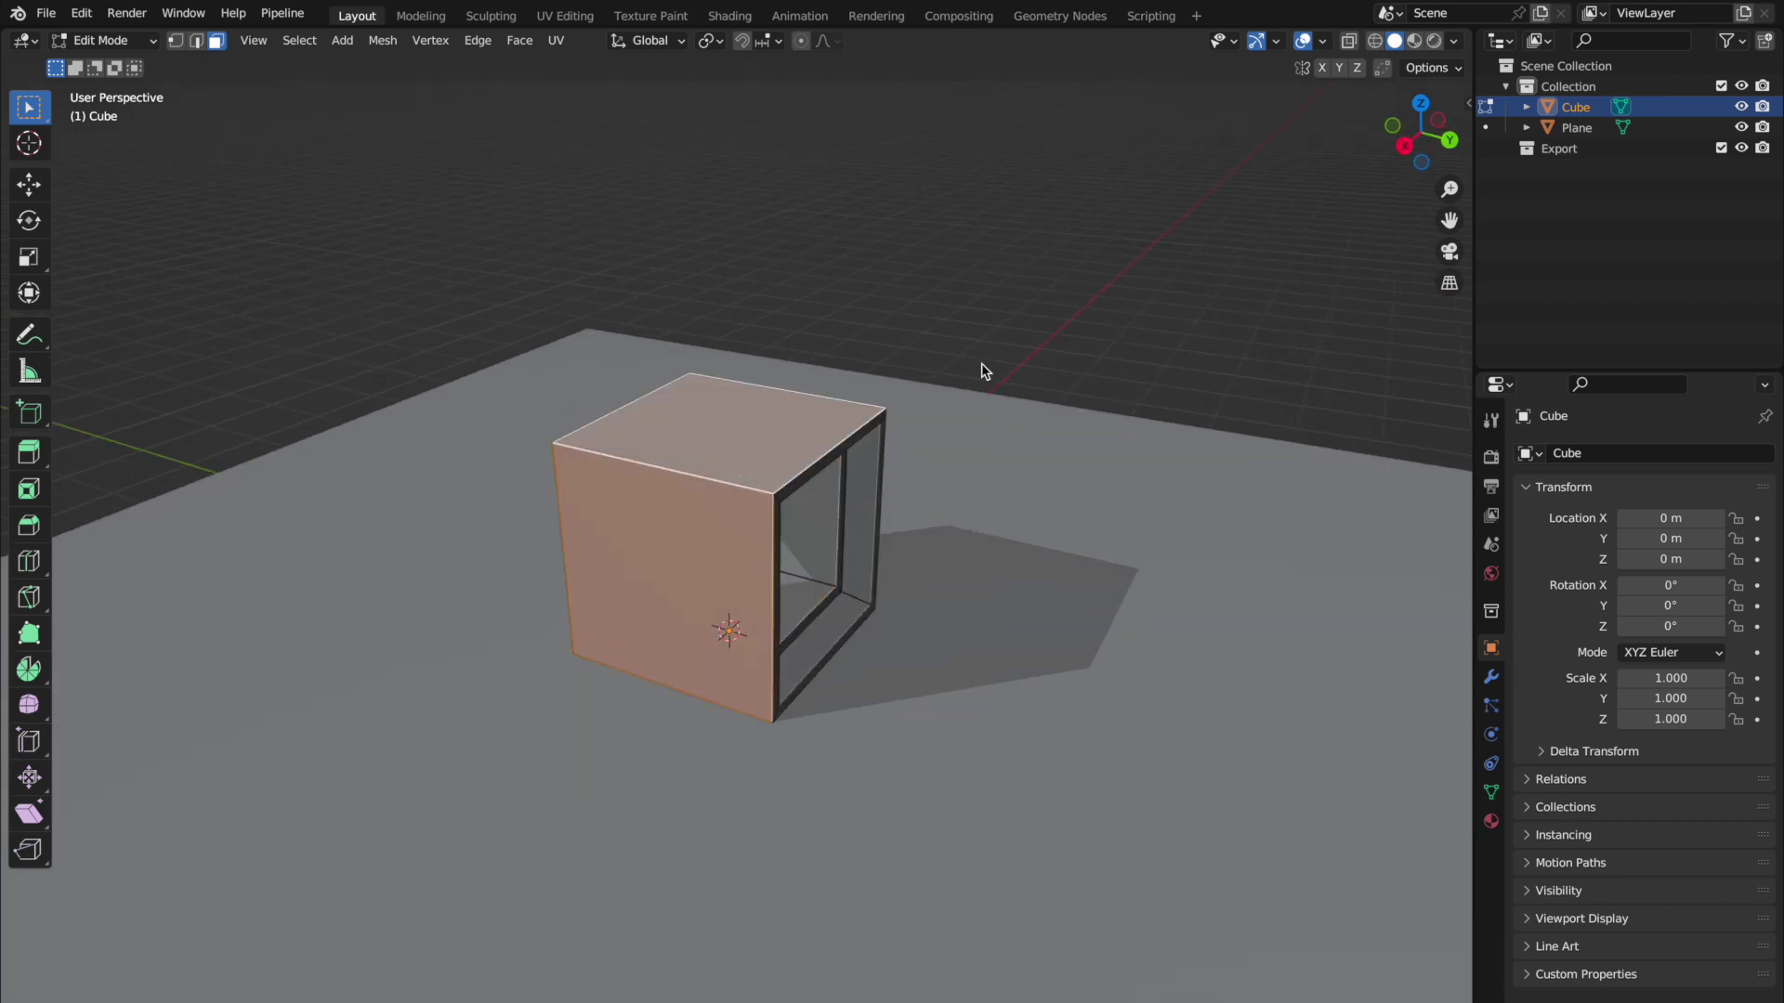
key("i")
key("i")
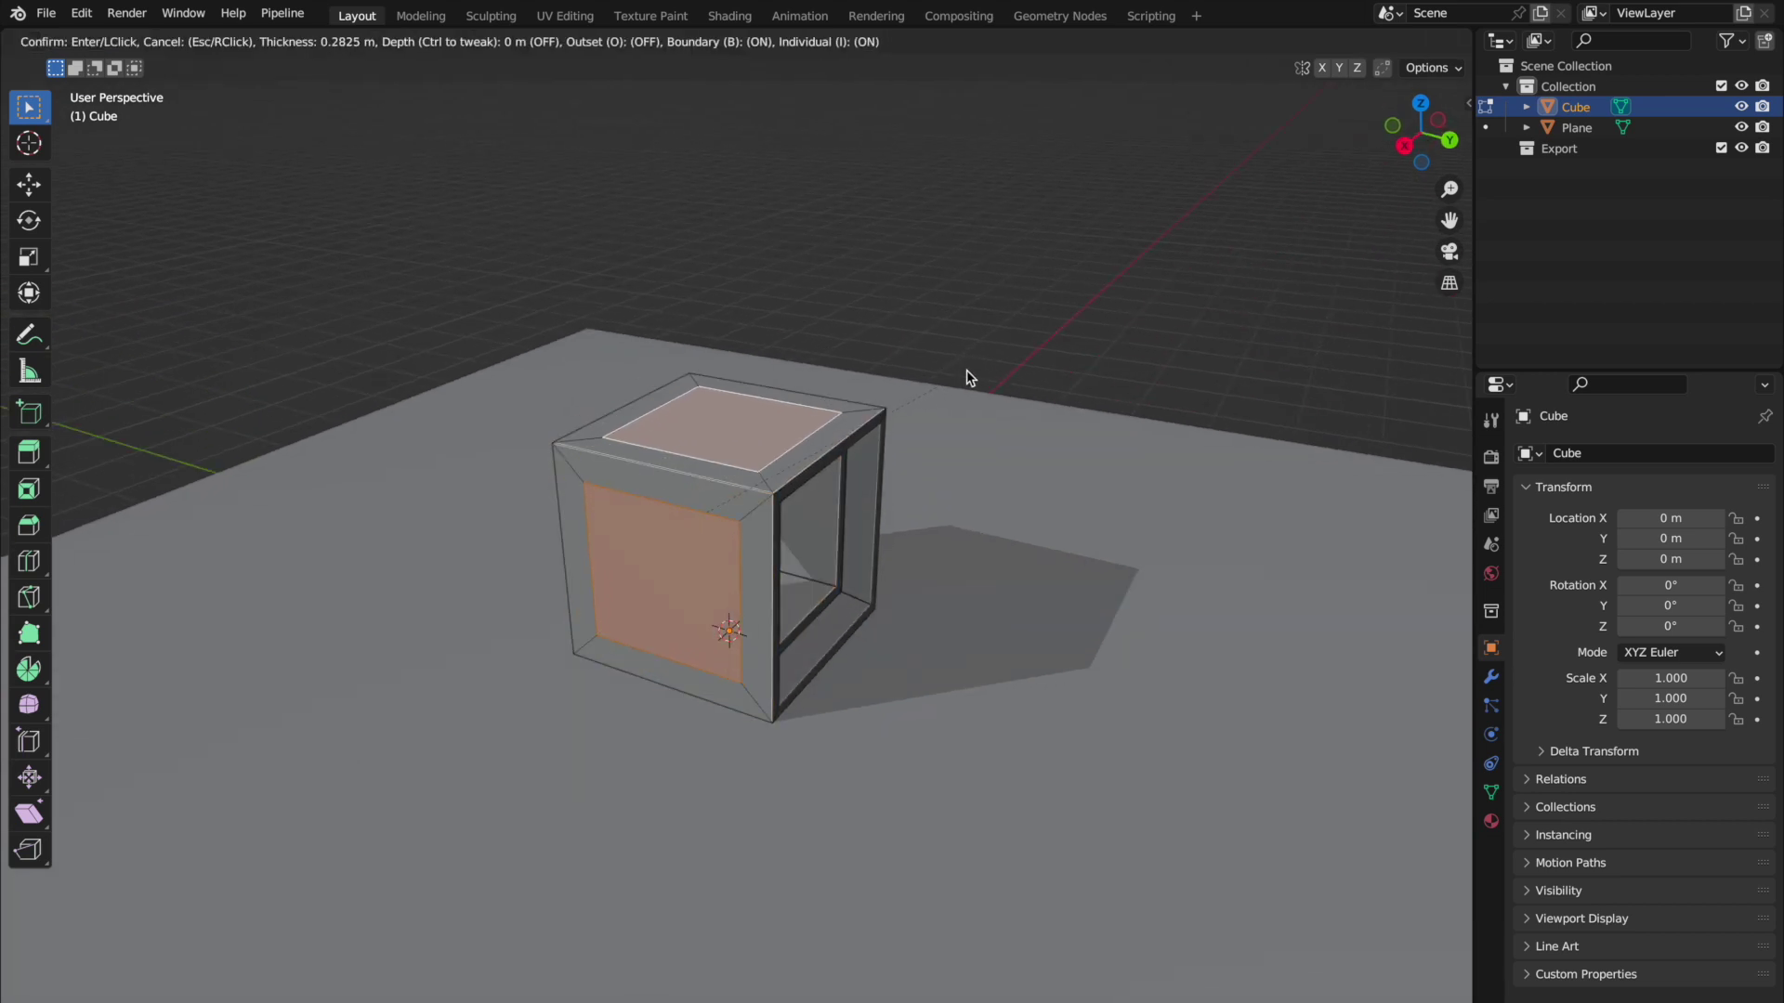
key("i")
left_click(965, 371)
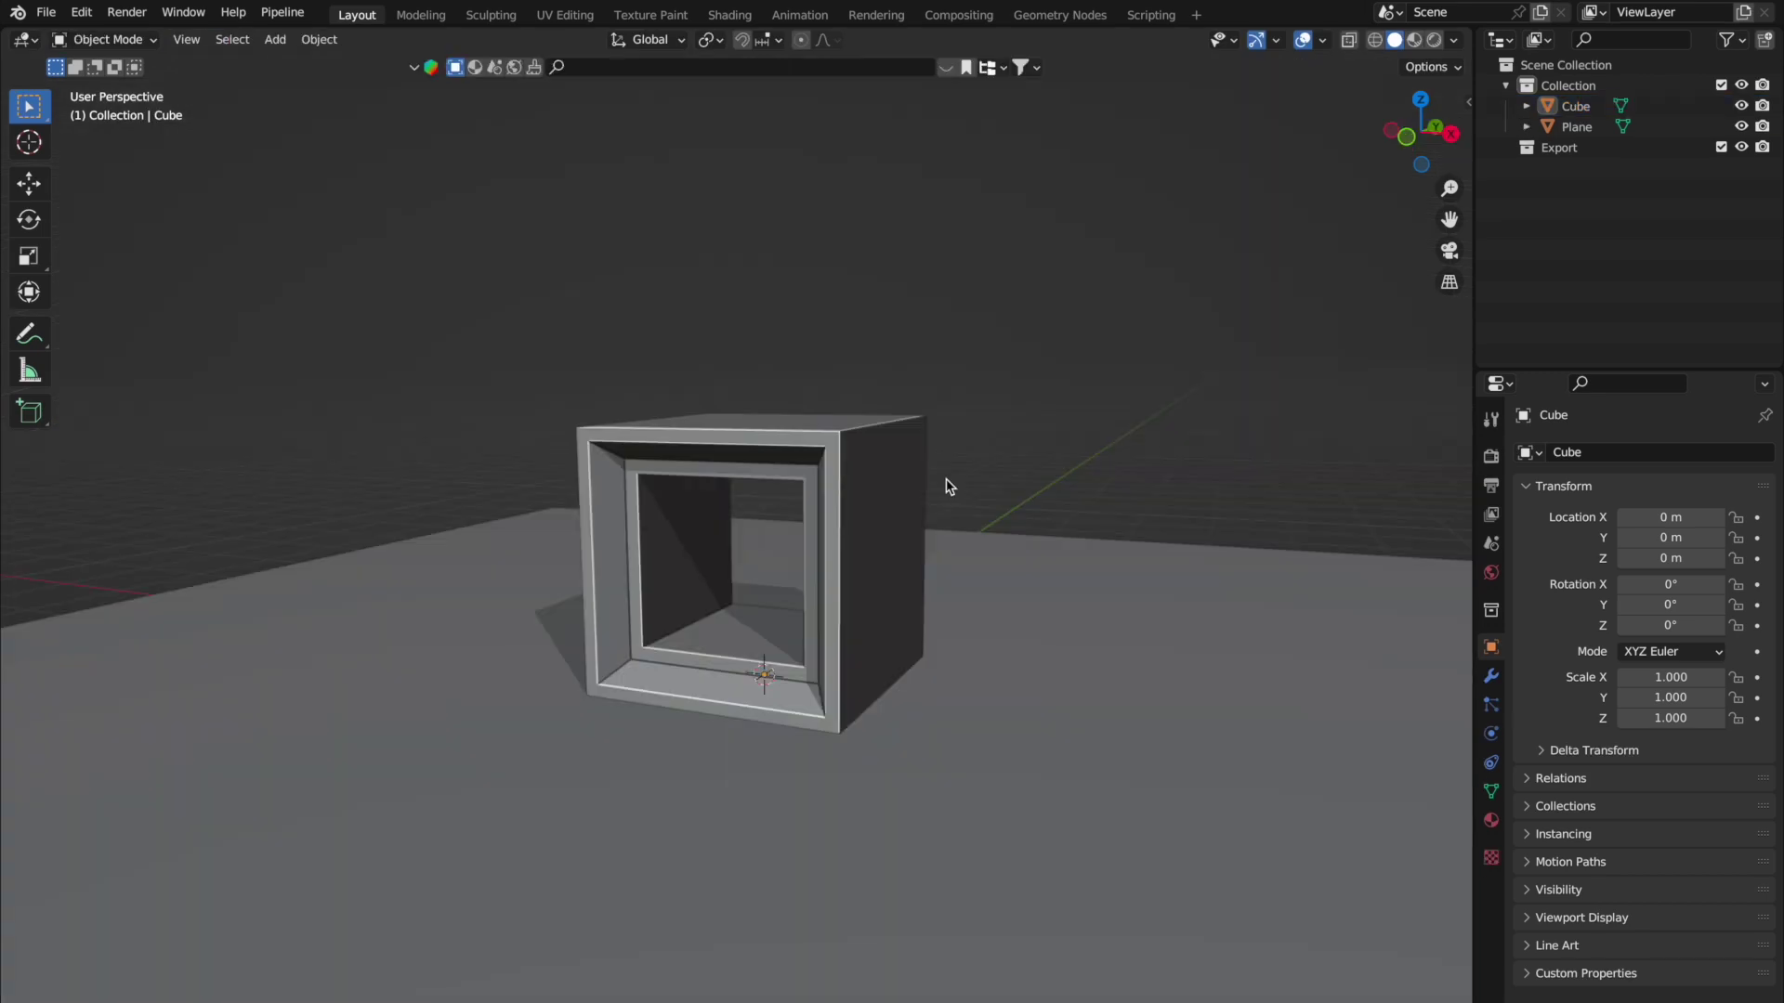
Bevel the cube's upper side edge with a width of 0.113 m and 3 segments.
middle_click_drag(945, 477, 892, 505)
key("Tab")
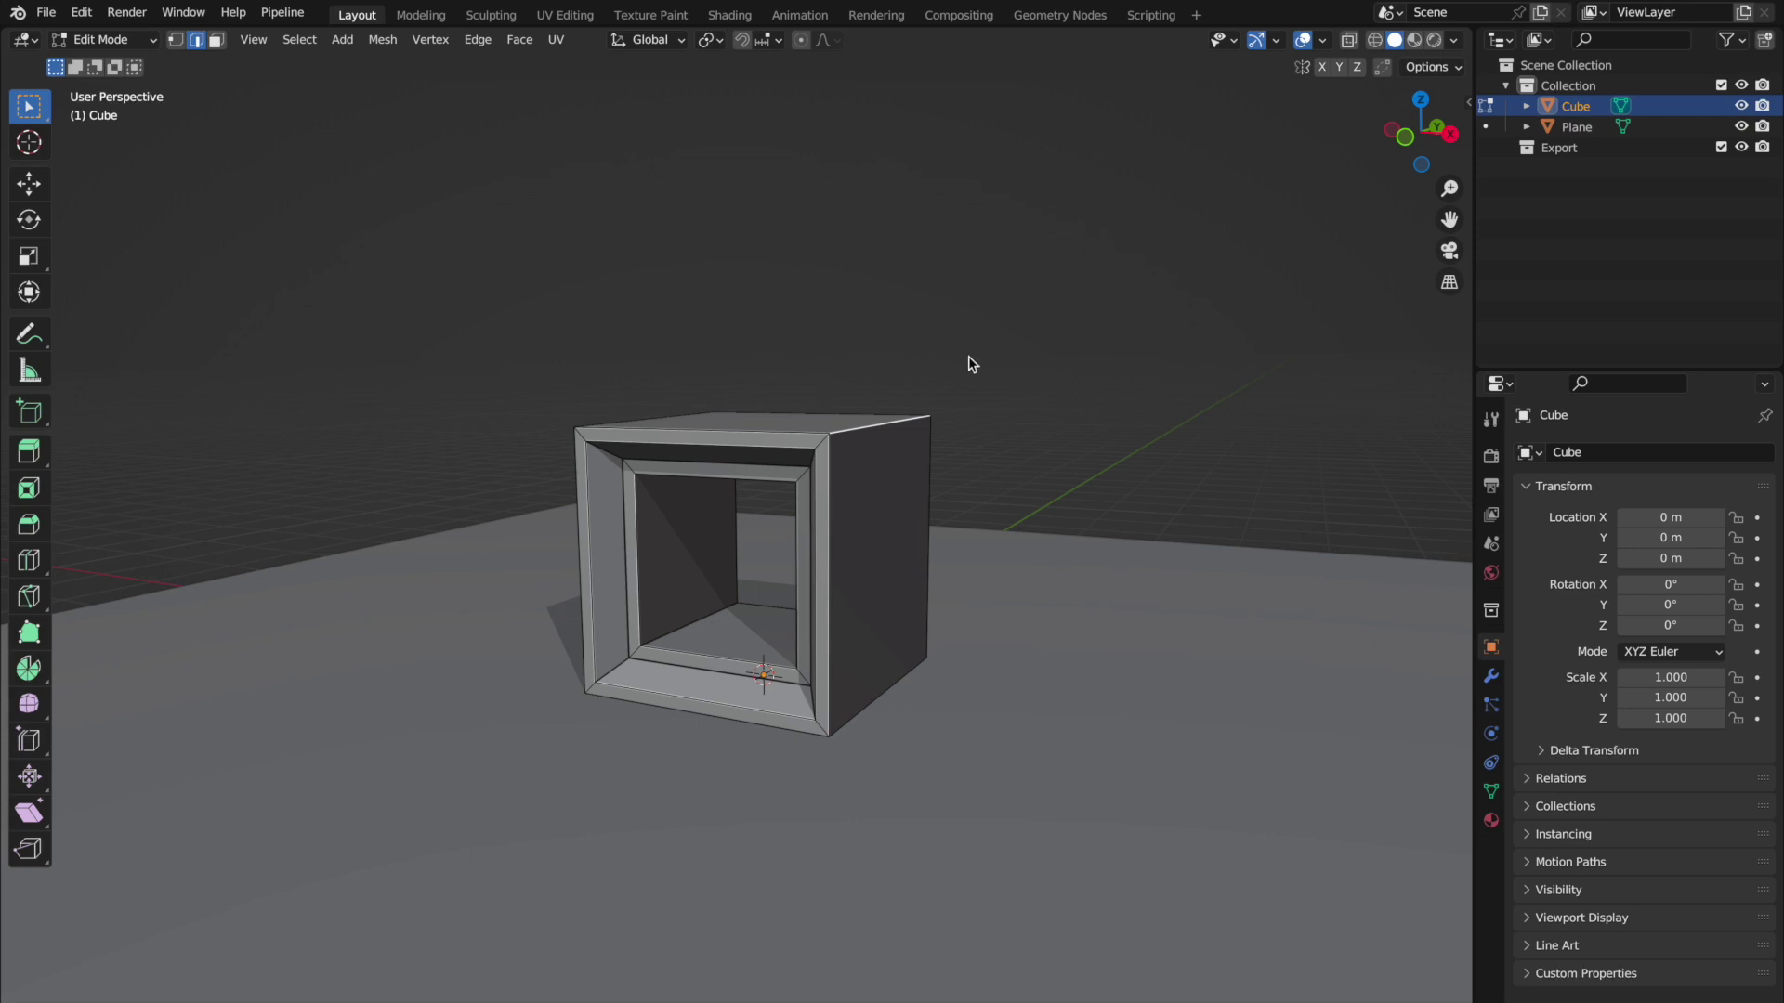
key("ctrl+b")
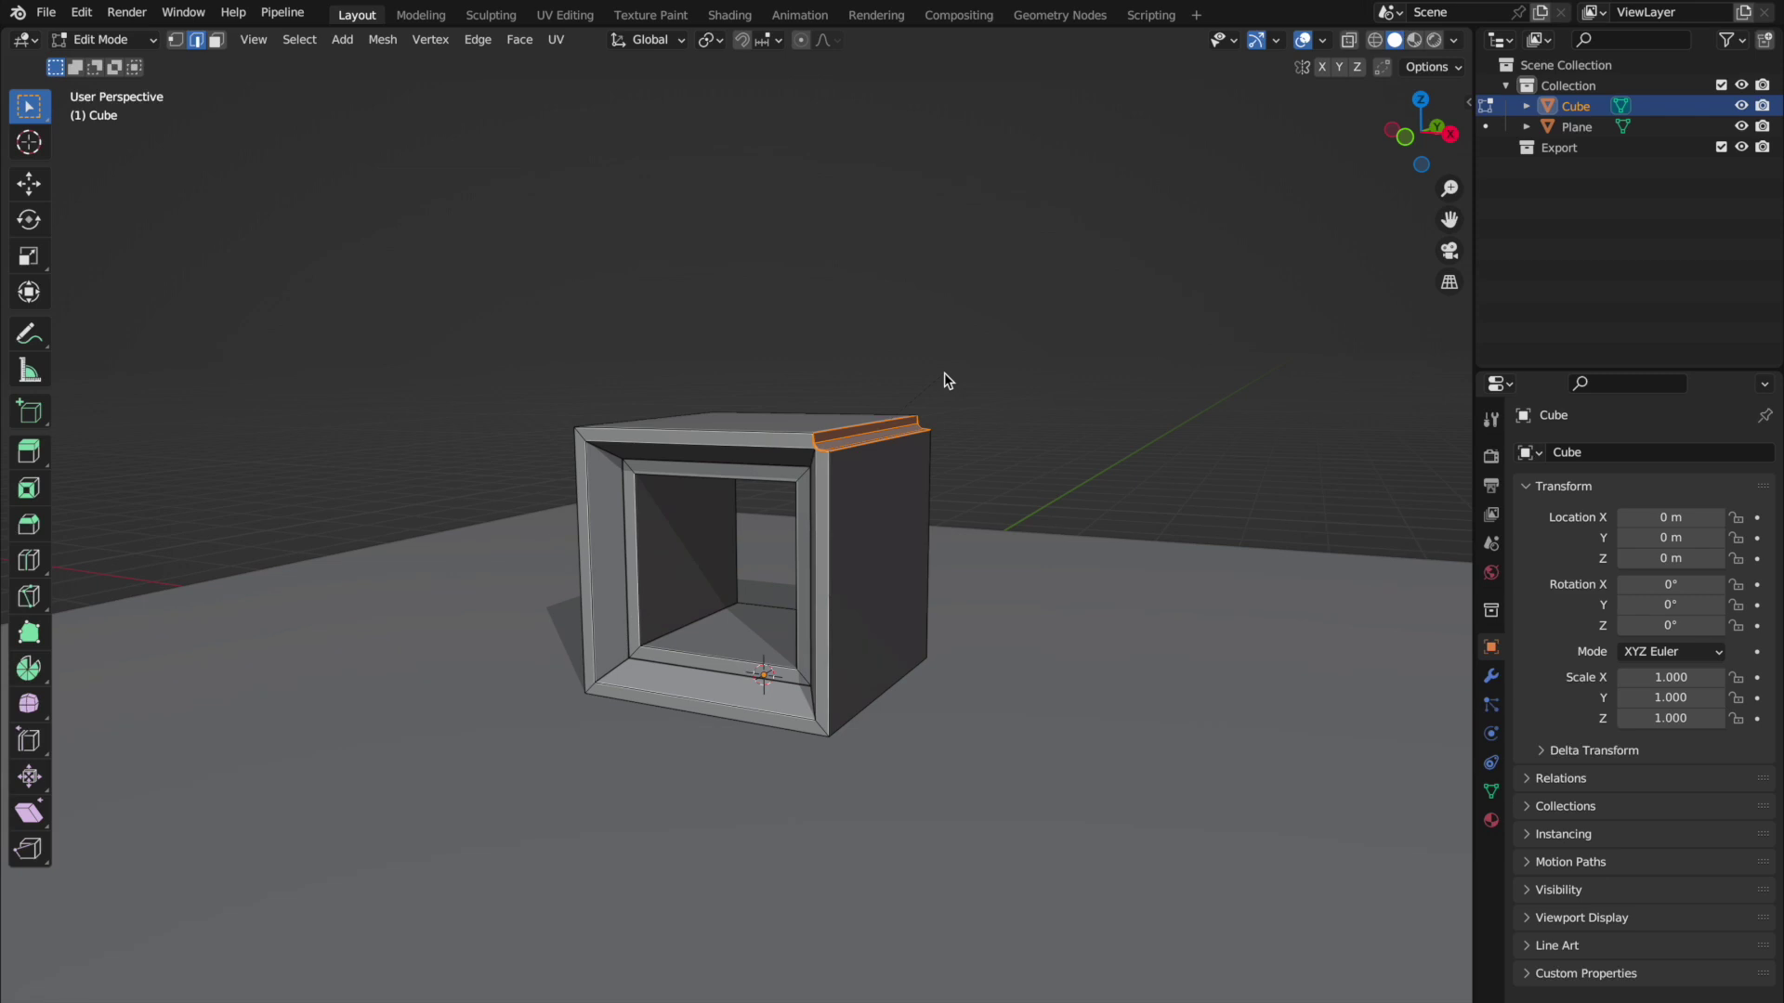
scroll(944, 374, "up", 1)
left_click(944, 373)
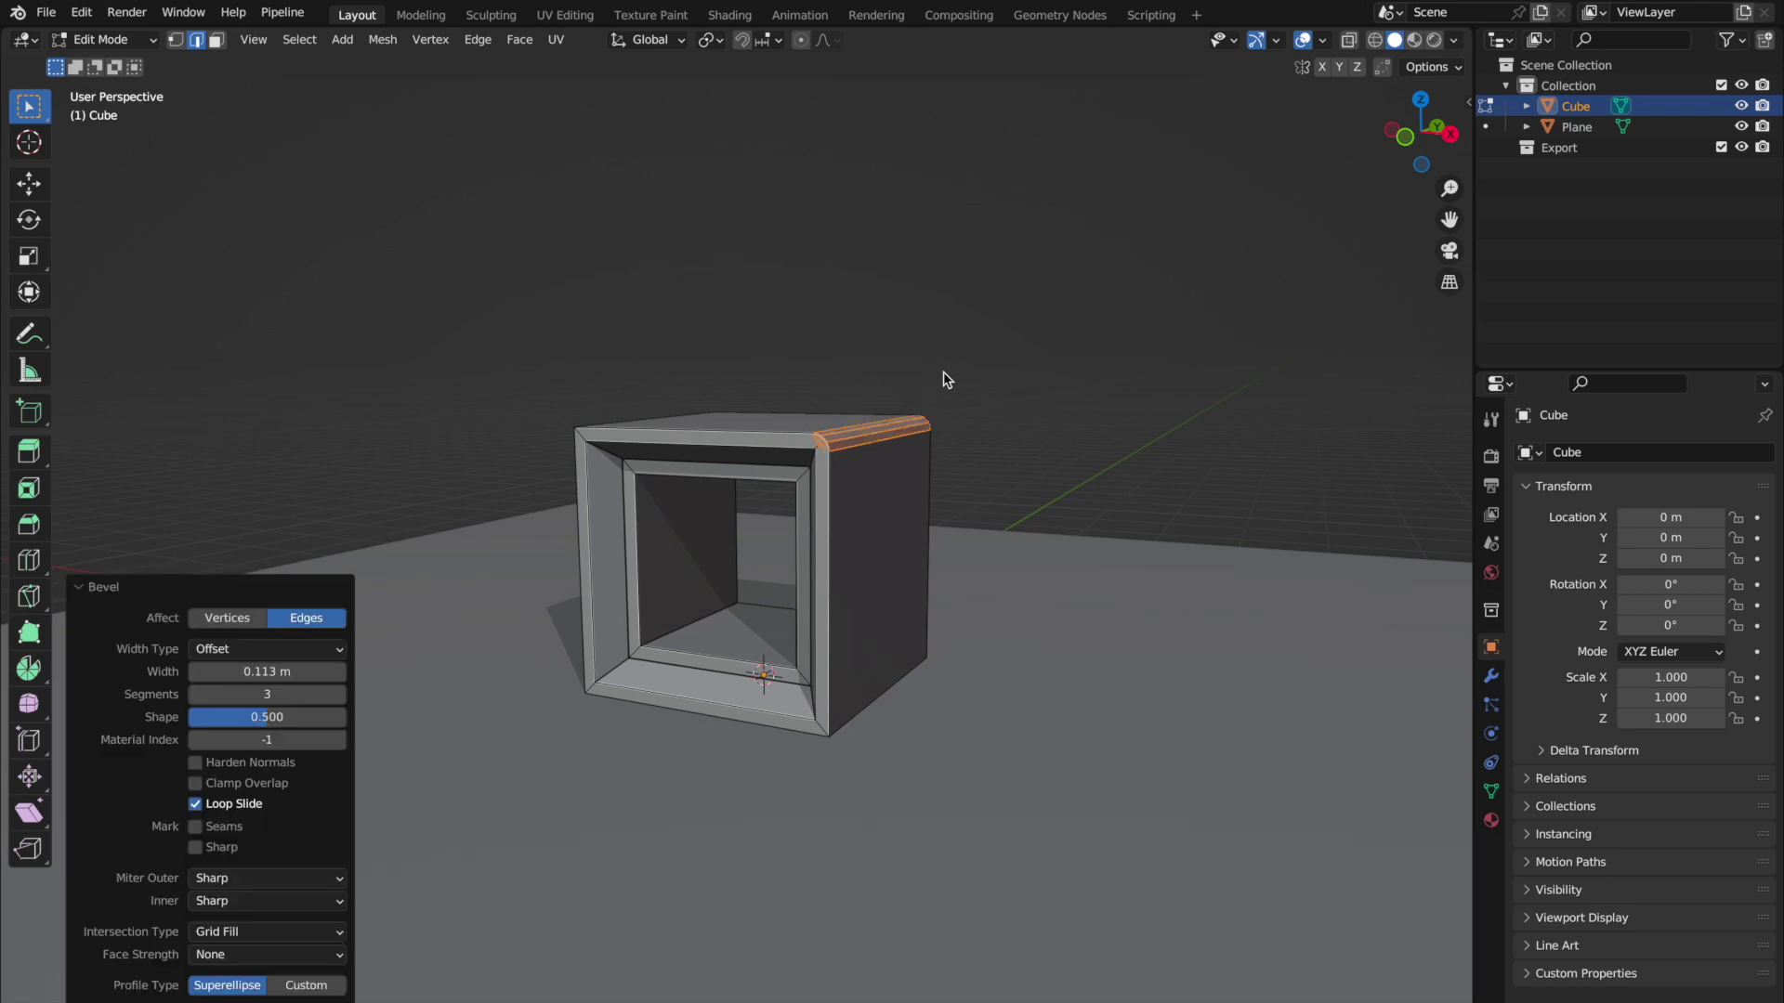
key("Tab")
Duplicate the cube along the X and Y axes at 3 m spacing to form a two-by-two grid.
left_click(981, 451)
middle_click_drag(981, 451, 980, 449)
key("shift+d")
key("x")
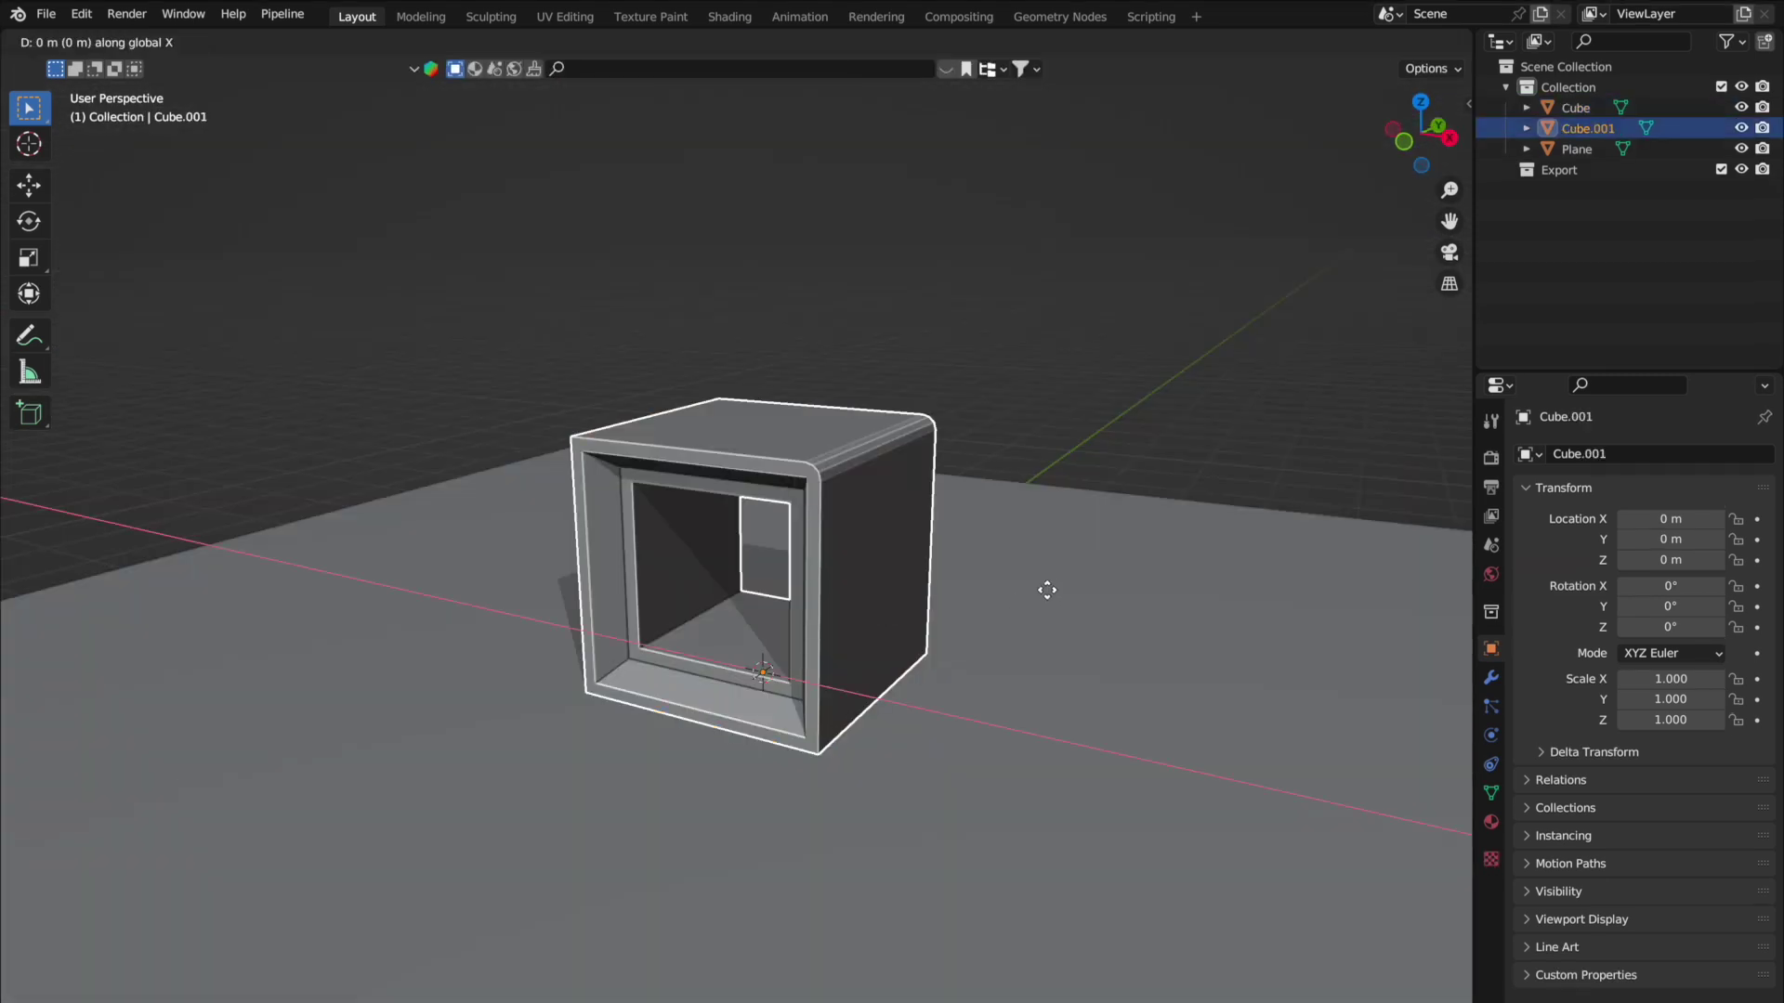
left_click(775, 528)
key("shift+d")
key("y")
left_click(983, 403)
key("shift+d")
key("x")
left_click(1208, 460)
Duplicate the rear cube 3 m along X and that copy 3 m along negative Y to add a third column.
middle_click_drag(1003, 665, 1026, 703)
scroll(1026, 703, "down", 2)
left_click(847, 411)
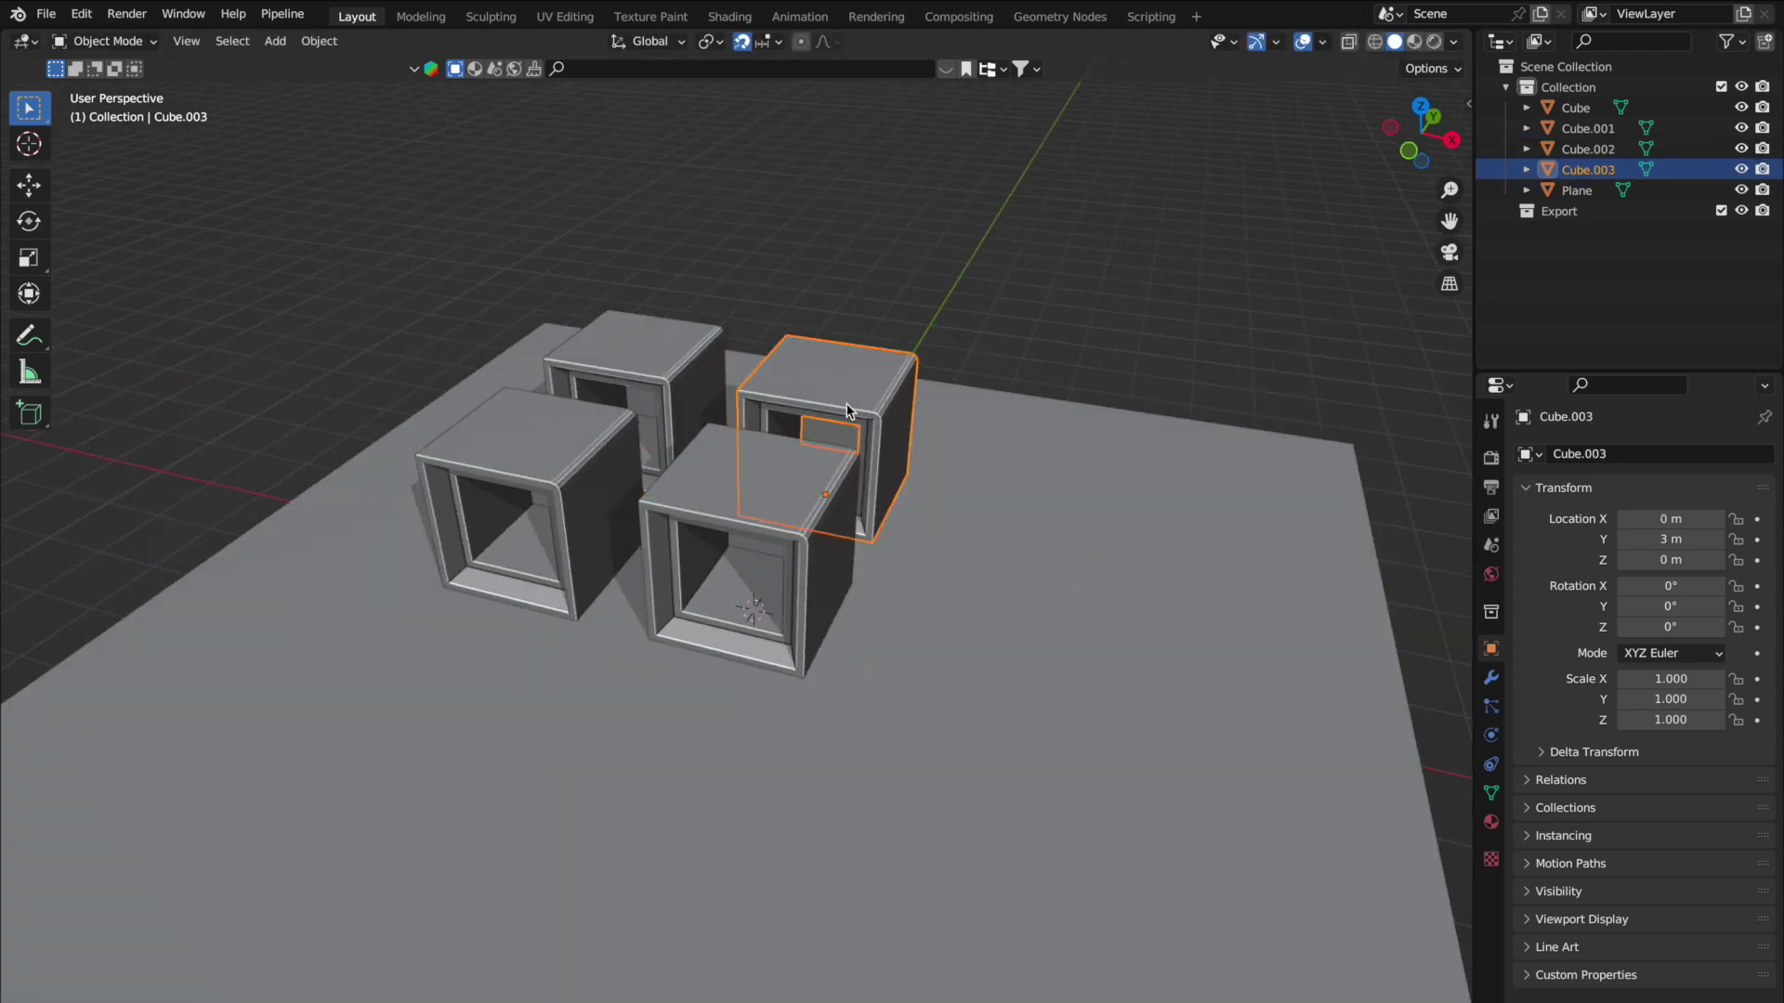
key("shift+d")
key("x")
left_click(1060, 442)
key("shift+d")
key("y")
left_click(673, 534)
Duplicate the middle row of three cubes 3 m along negative Y to complete a three-by-three grid.
left_click(678, 528, "shift")
left_click(529, 488, "shift")
key("shift+d")
key("y")
left_click(939, 562)
left_click(1205, 354)
middle_click_drag(1205, 355, 1208, 357)
scroll(1205, 355, "up", 2)
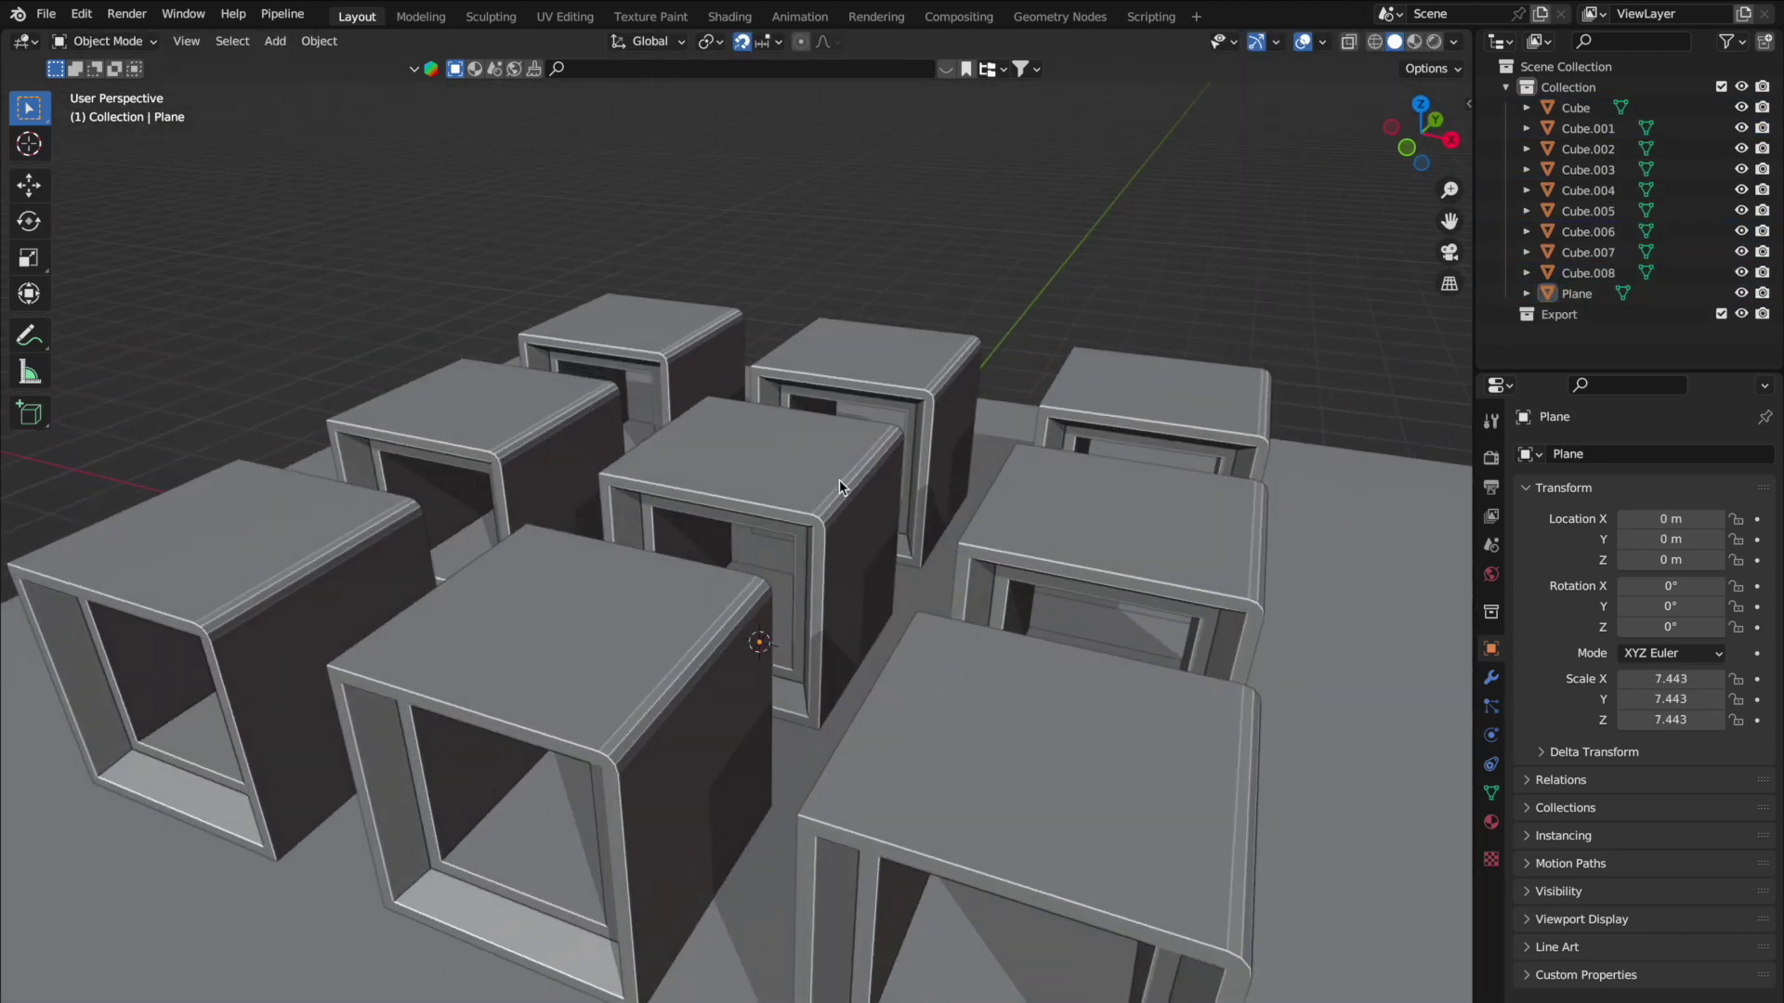
Isolate the centre cube in local view, select its entire mesh in Edit Mode, and return to the full scene.
left_click(839, 483)
key("KP_Divide")
scroll(839, 480, "down", 5)
middle_click_drag(839, 479, 839, 478)
key("Tab")
key("a")
key("Tab")
key("KP_Divide")
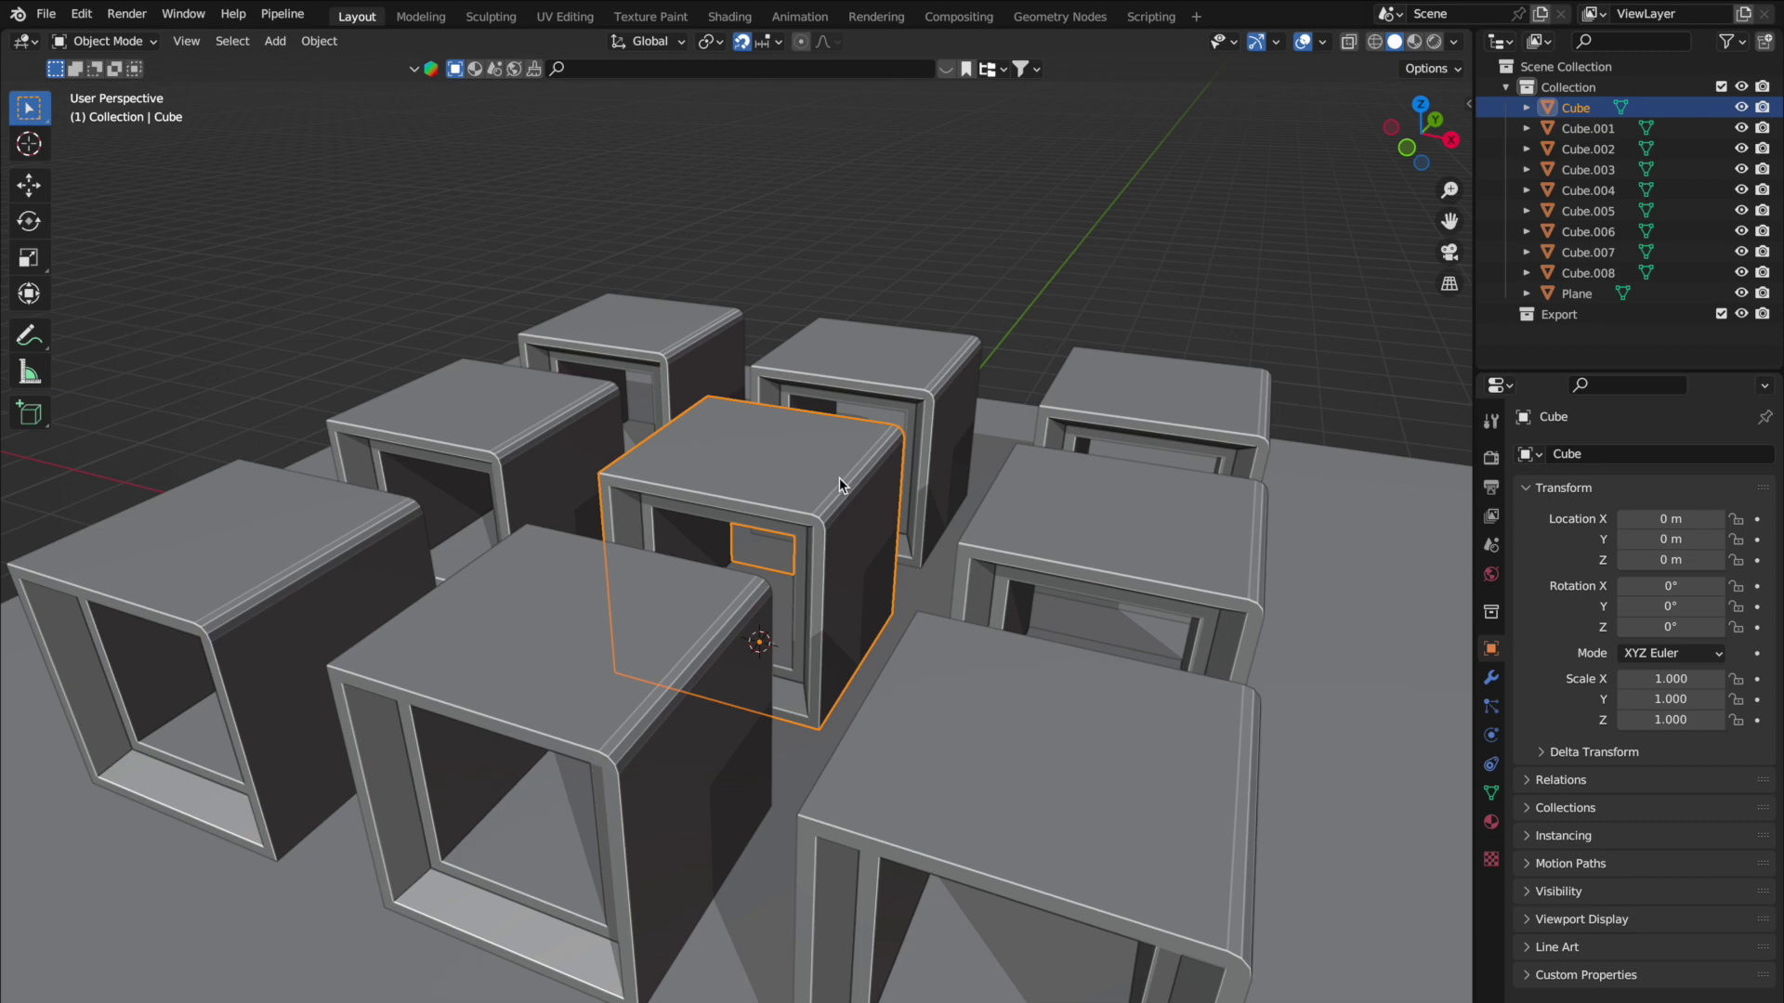
Isolate the centre cube's negative-X neighbour, and that cube with the positive-X and rear neighbours, in local view, returning to the full scene each time.
left_click(455, 429)
key("KP_Divide")
key("KP_Divide")
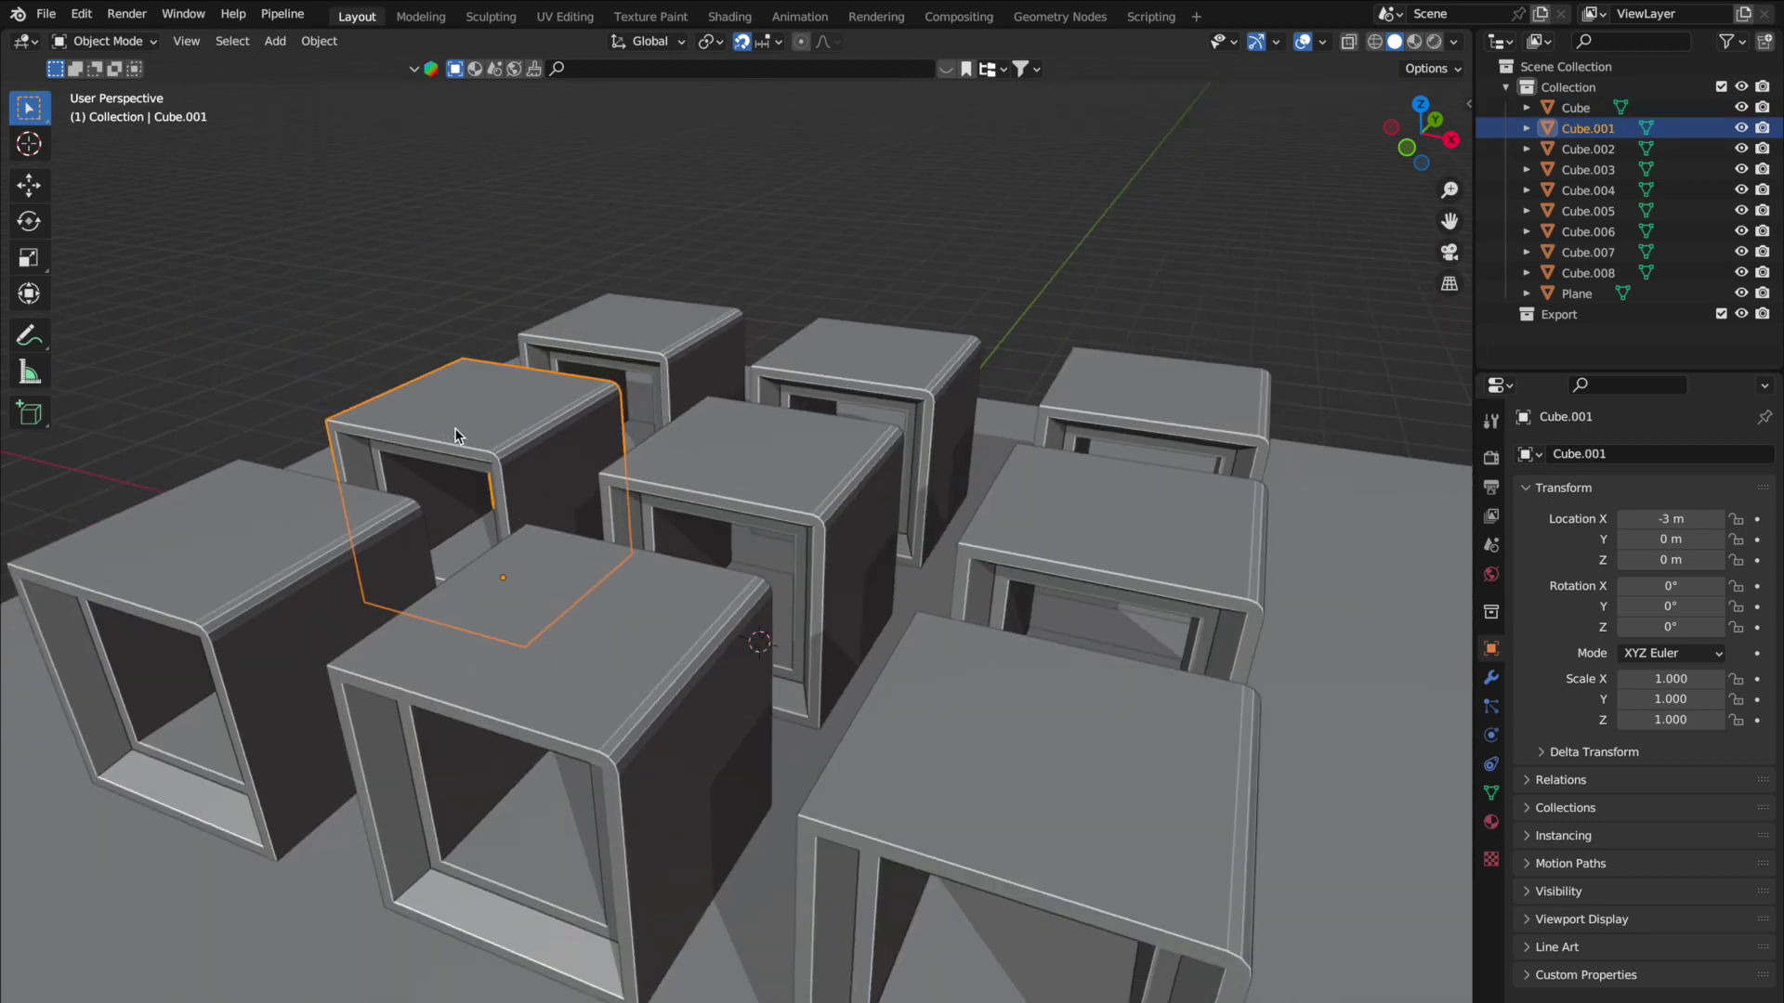
left_click(1188, 552, "shift")
left_click(896, 358, "shift")
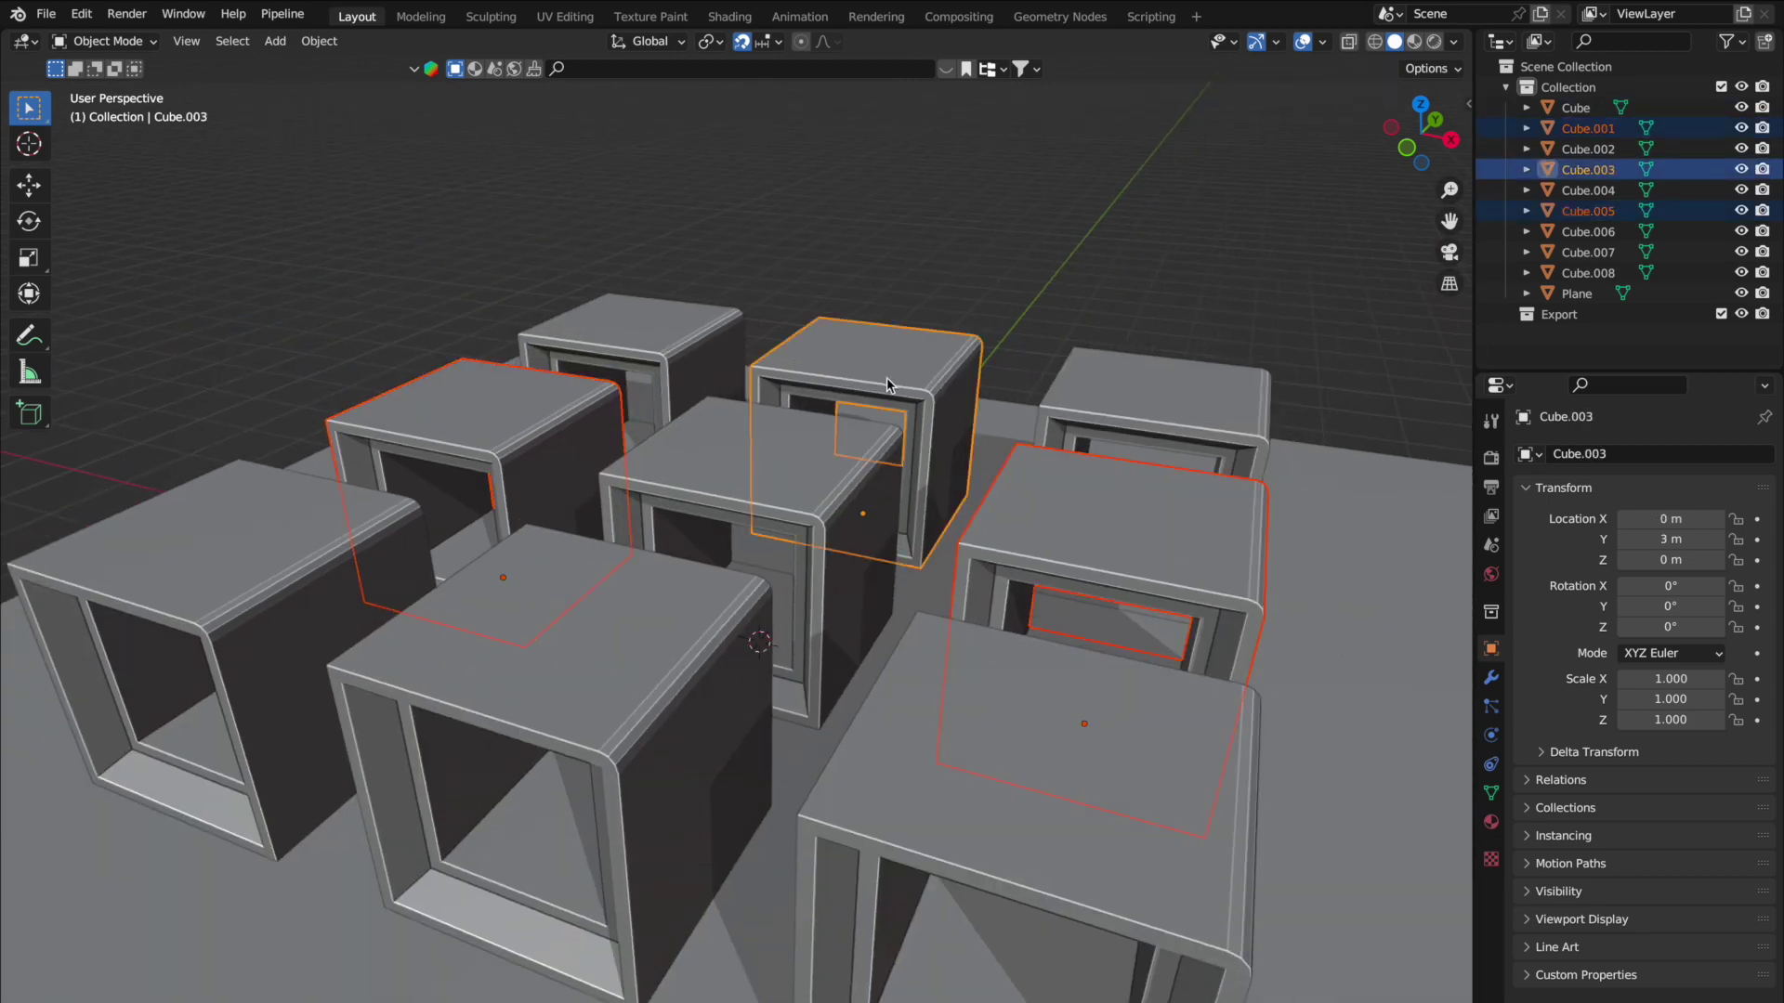
key("KP_Divide")
key("KP_Divide")
Add the front neighbour to the isolated group, and check a separate selection including the rear corner cube in local view.
left_click(621, 684, "shift")
key("KP_Divide")
key("KP_Divide")
left_click(648, 593)
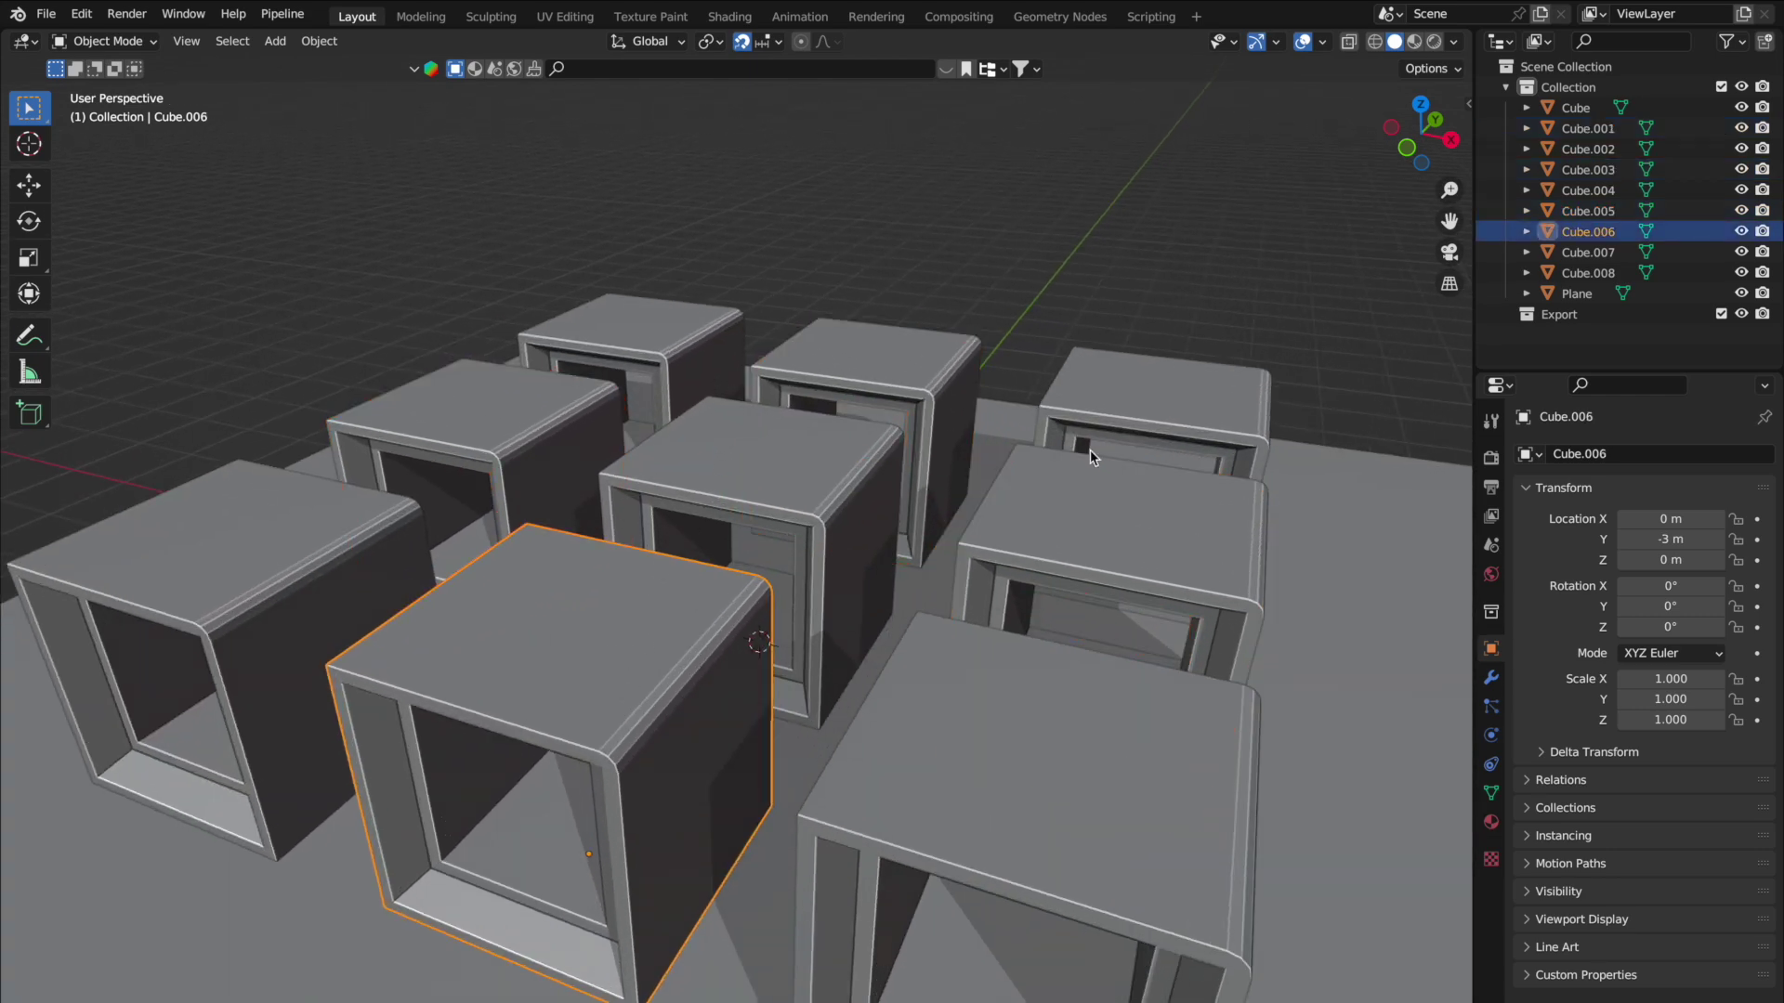
left_click(1022, 415)
left_click(1206, 403, "shift")
key("KP_Divide")
key("KP_Divide")
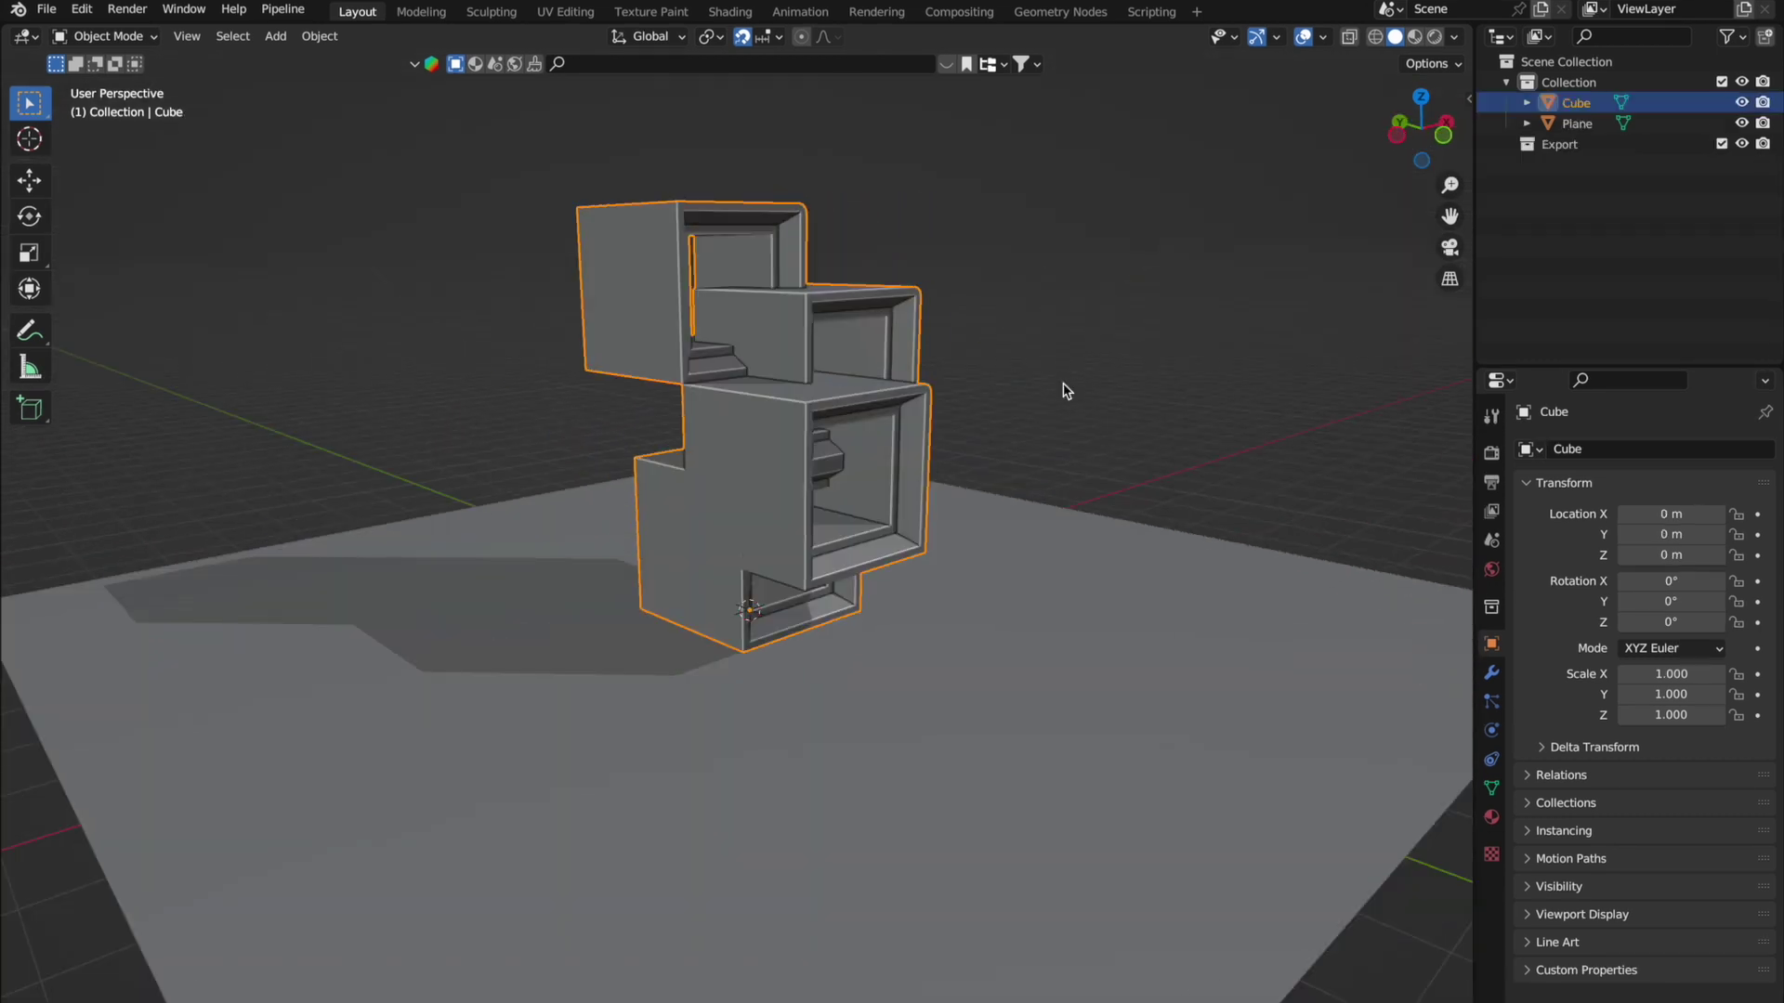
Select the topmost cube of the combined mesh as linked geometry in Edit Mode and move it -3 m along X.
key("Tab")
key("Tab")
key("Tab")
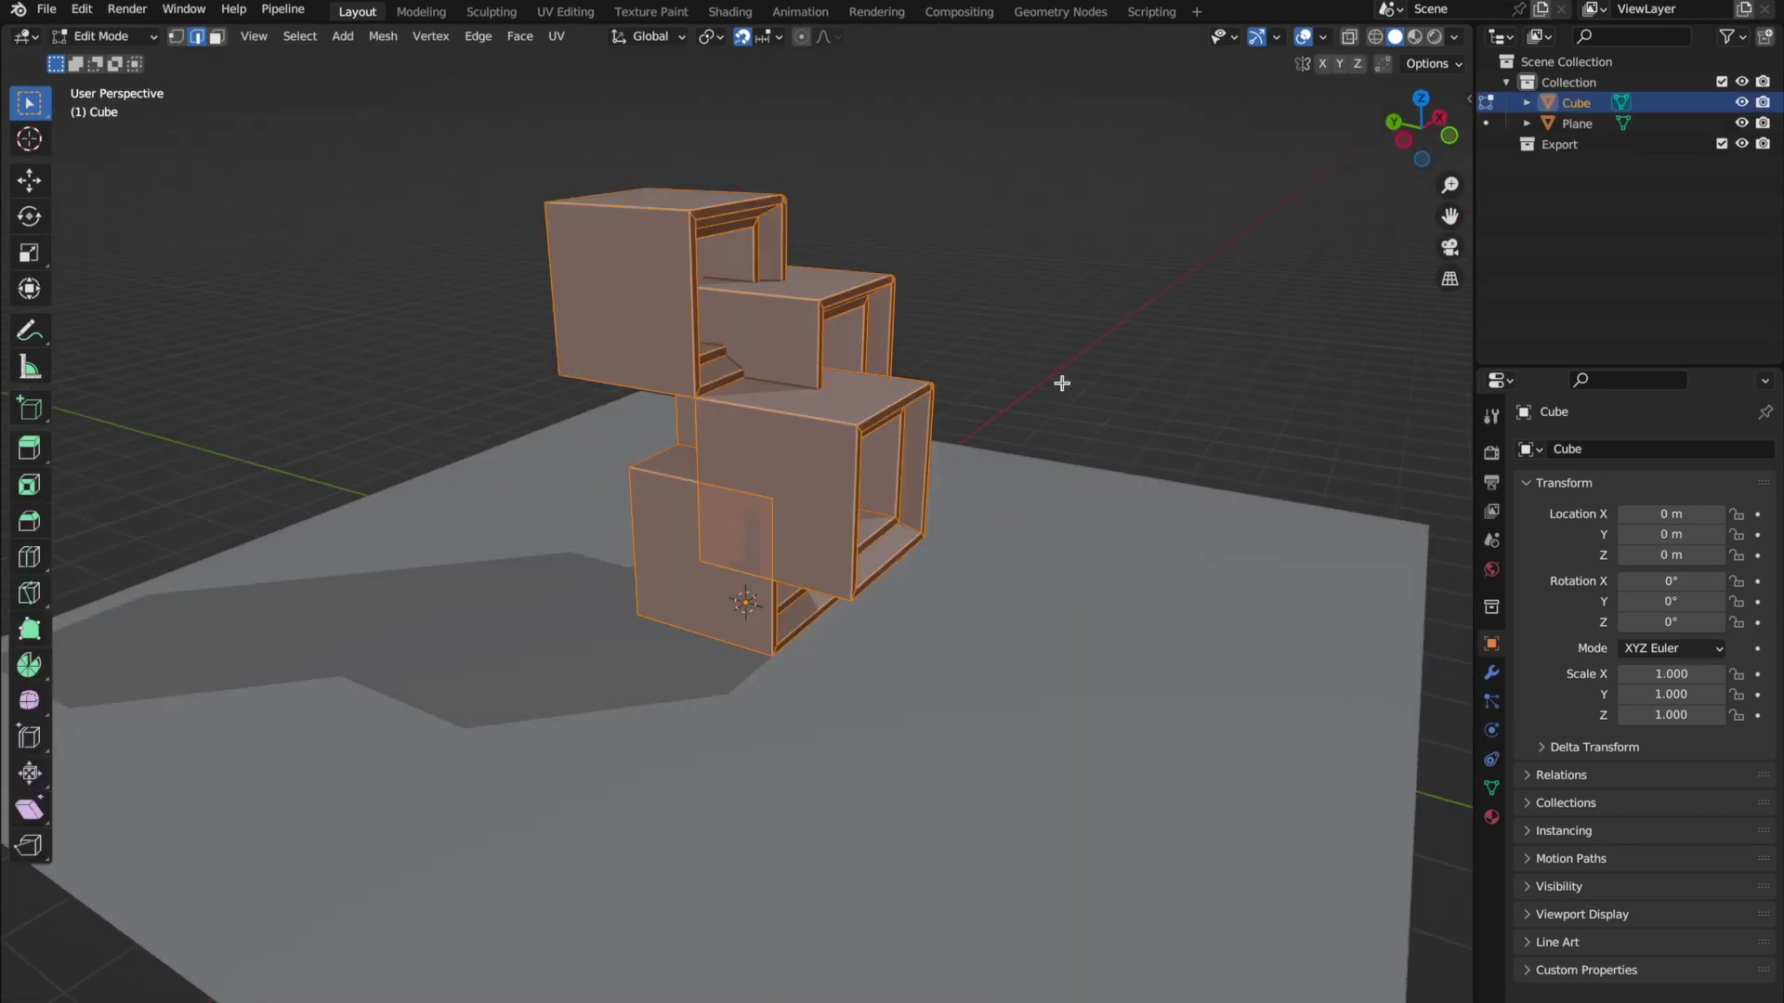
key("alt+a")
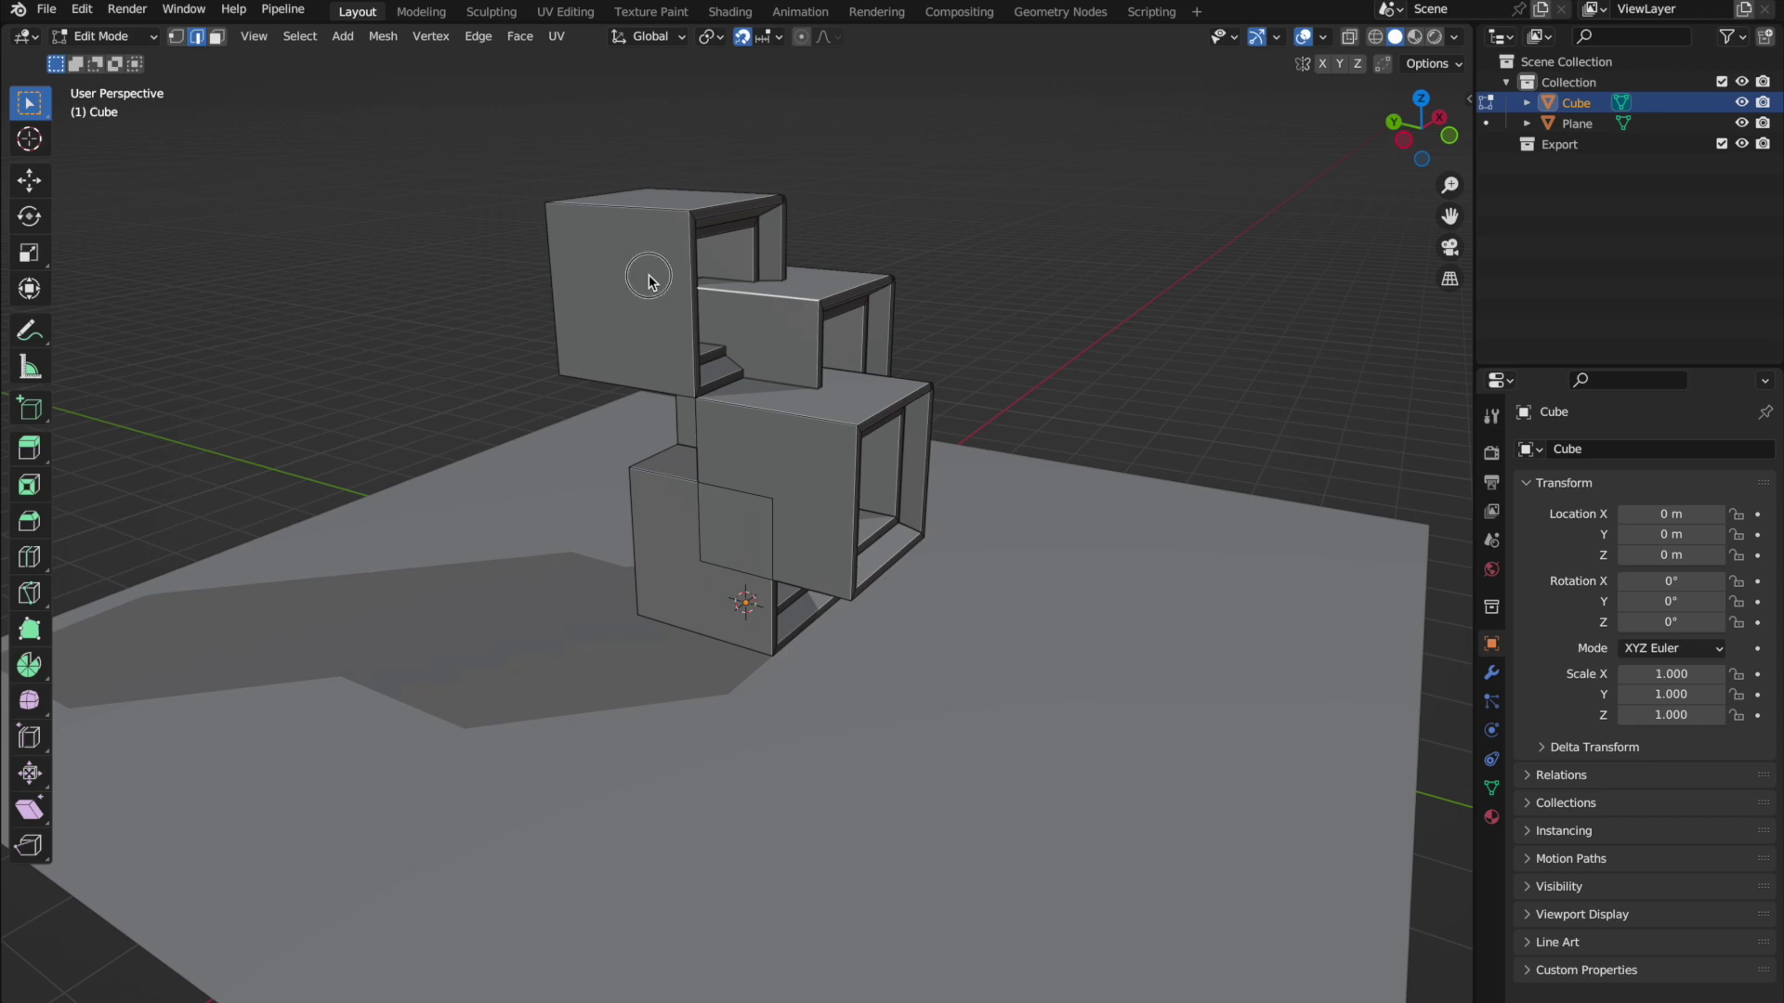
key("l")
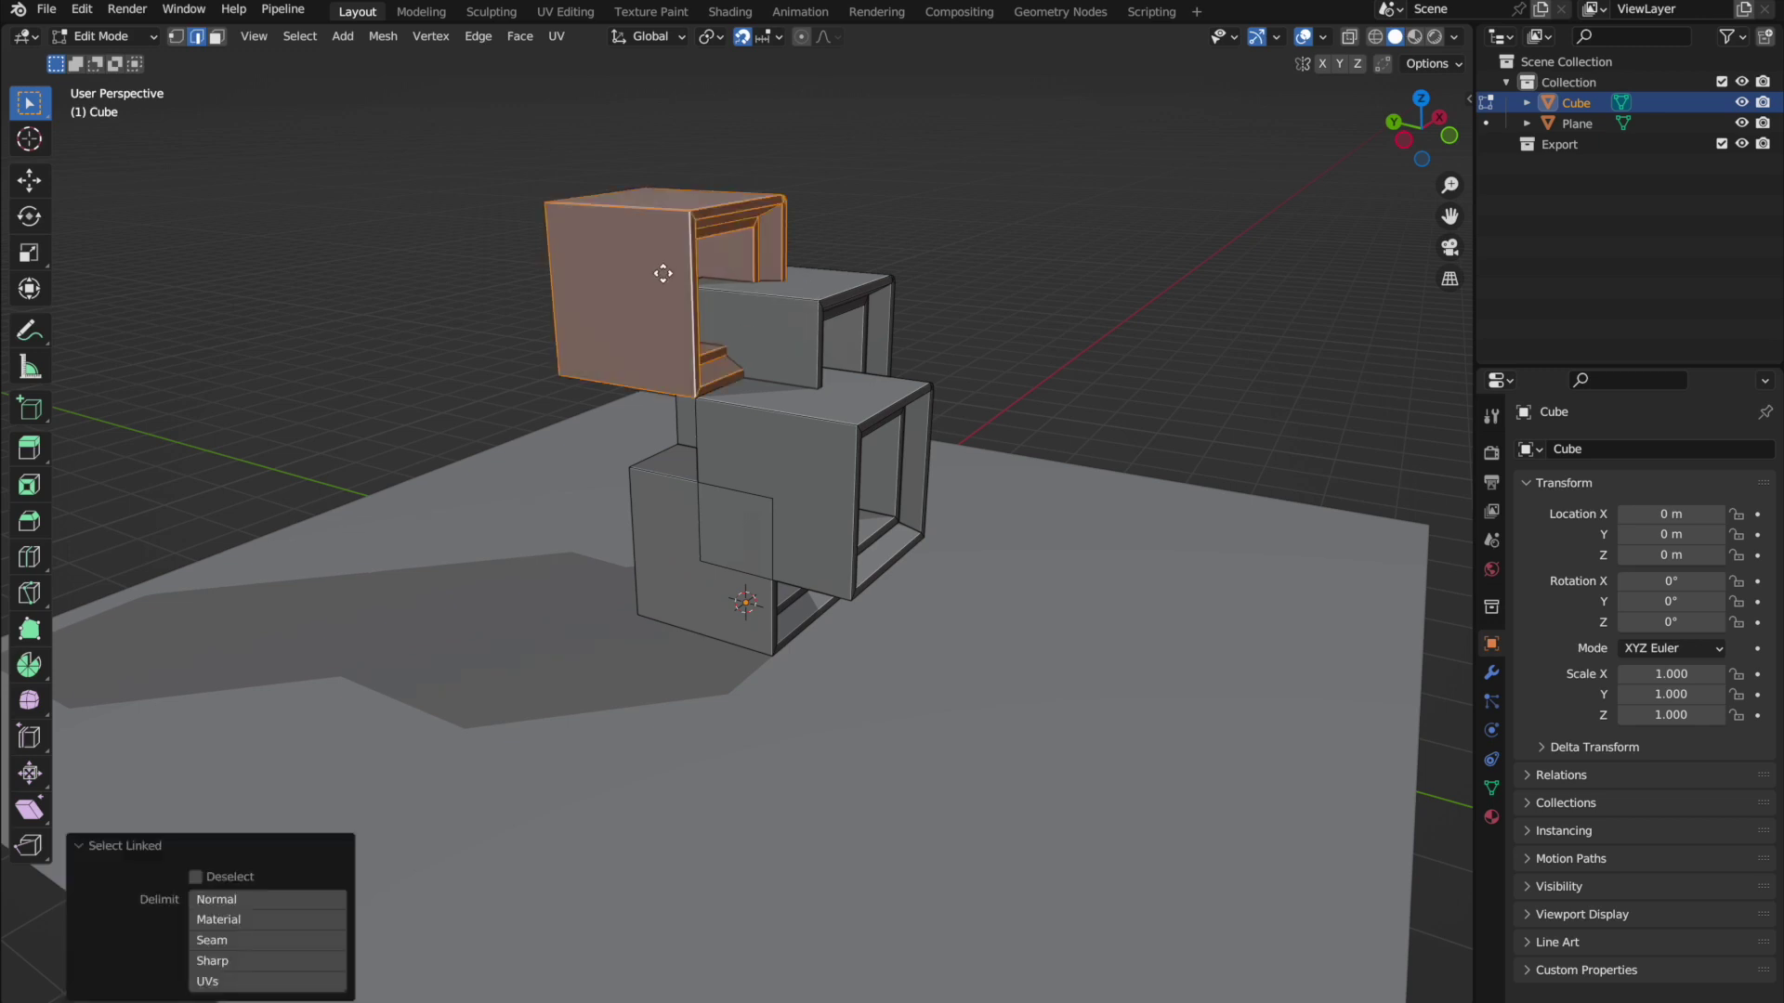
key("g")
key("x")
left_click(477, 369)
mouse_move(785, 375)
middle_mouse_down()
mouse_move(736, 374)
mouse_move(785, 379)
middle_mouse_up()
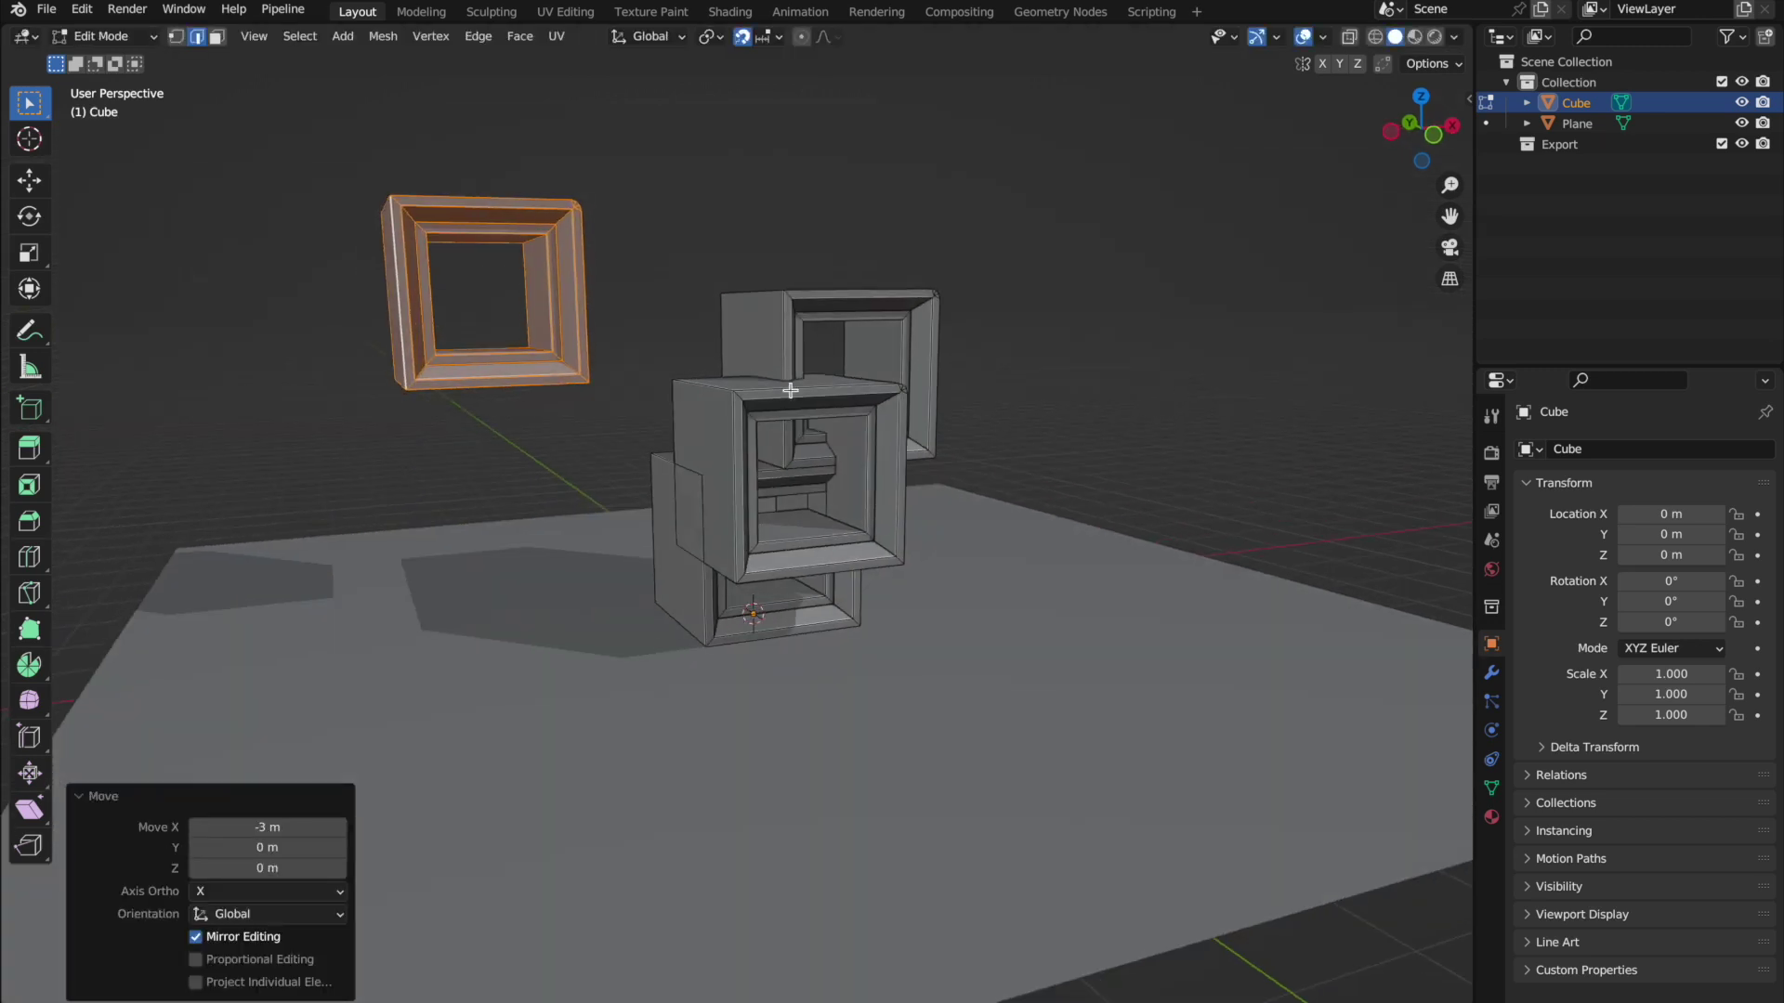
Duplicate the front cube's linked geometry in place and separate the copy into its own object.
key("alt+a")
key("l")
key("shift+d")
right_click(721, 431)
key("p")
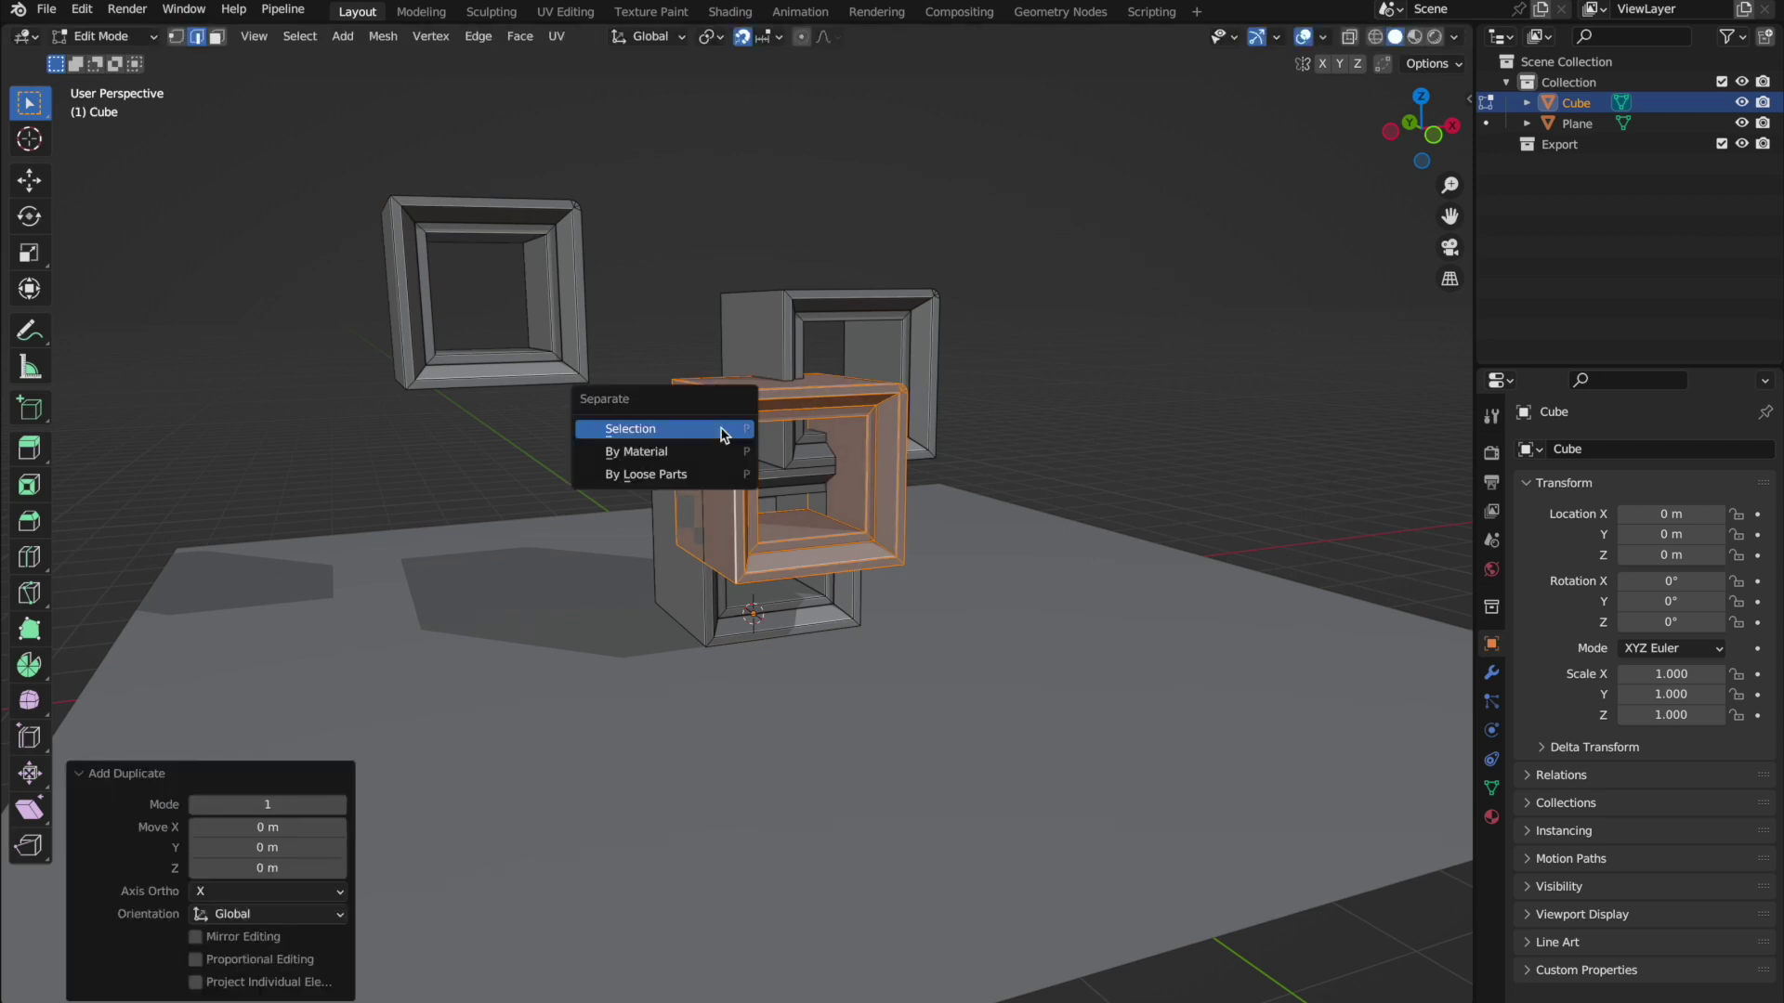
left_click(721, 428)
key("Tab")
left_click(806, 435)
left_click(807, 435)
left_click(807, 435)
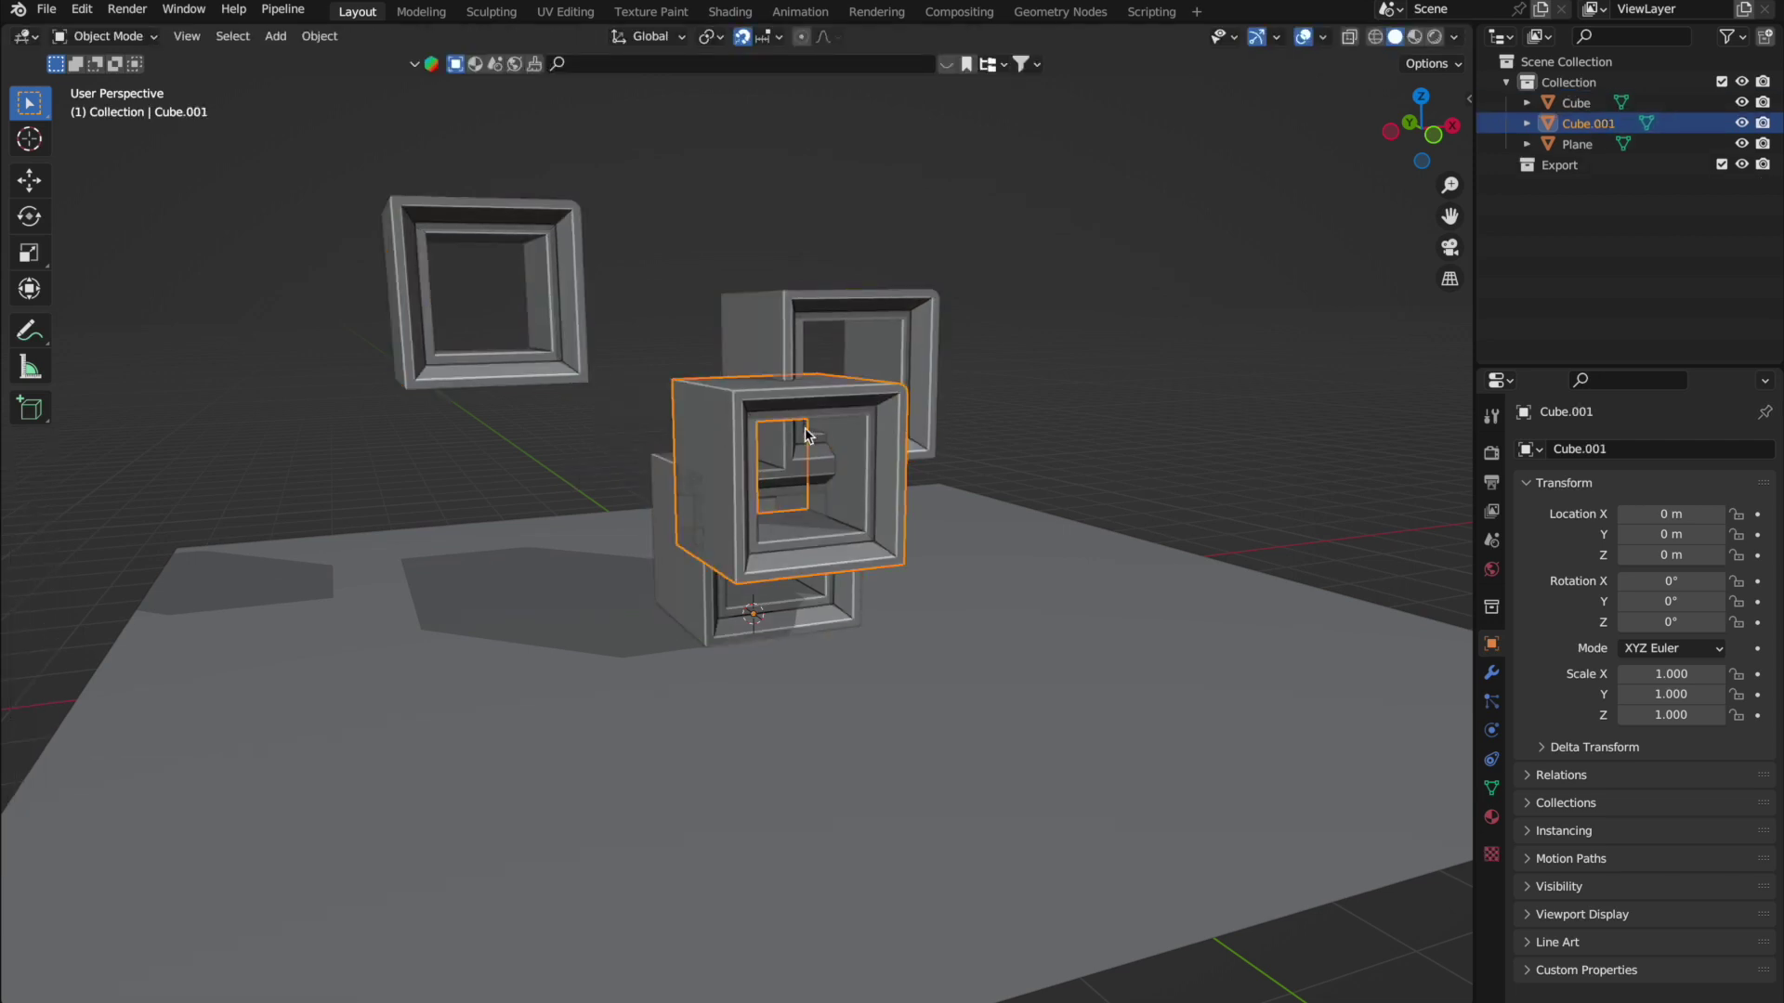
Move the separated cube along negative X and lower it 1 m along Z.
key("g")
key("x")
left_click(699, 502)
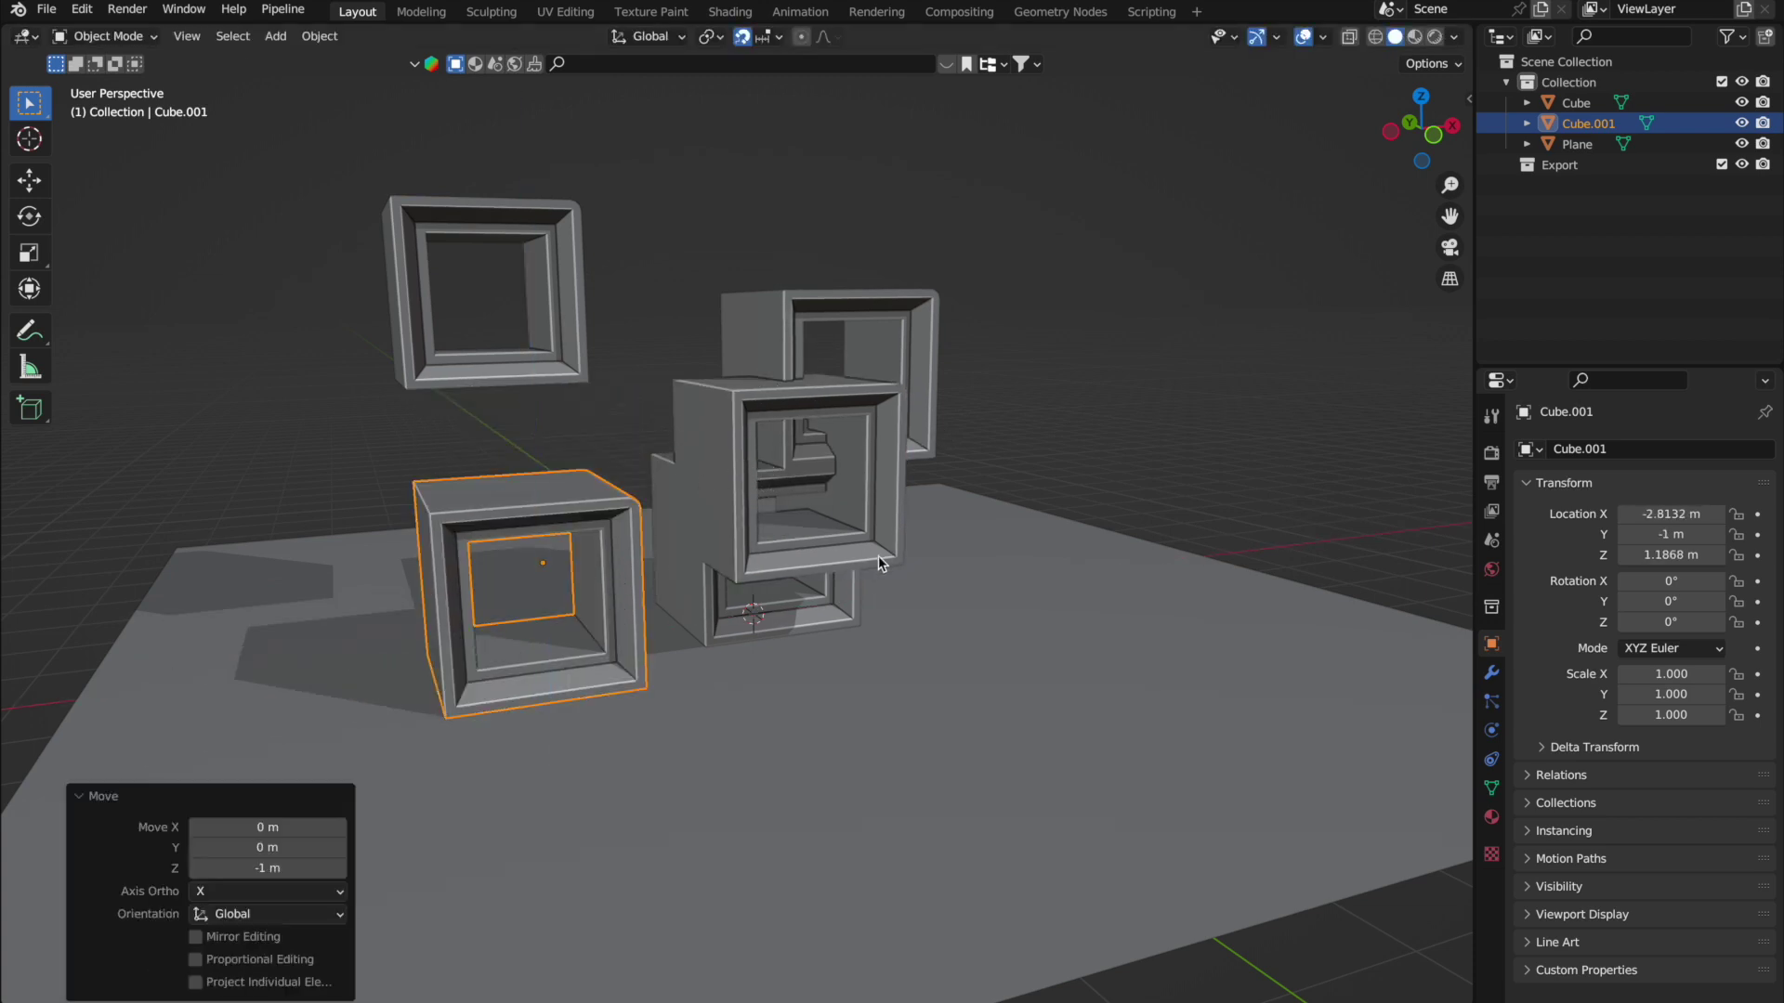
left_click(878, 555)
middle_click_drag(878, 556, 929, 502)
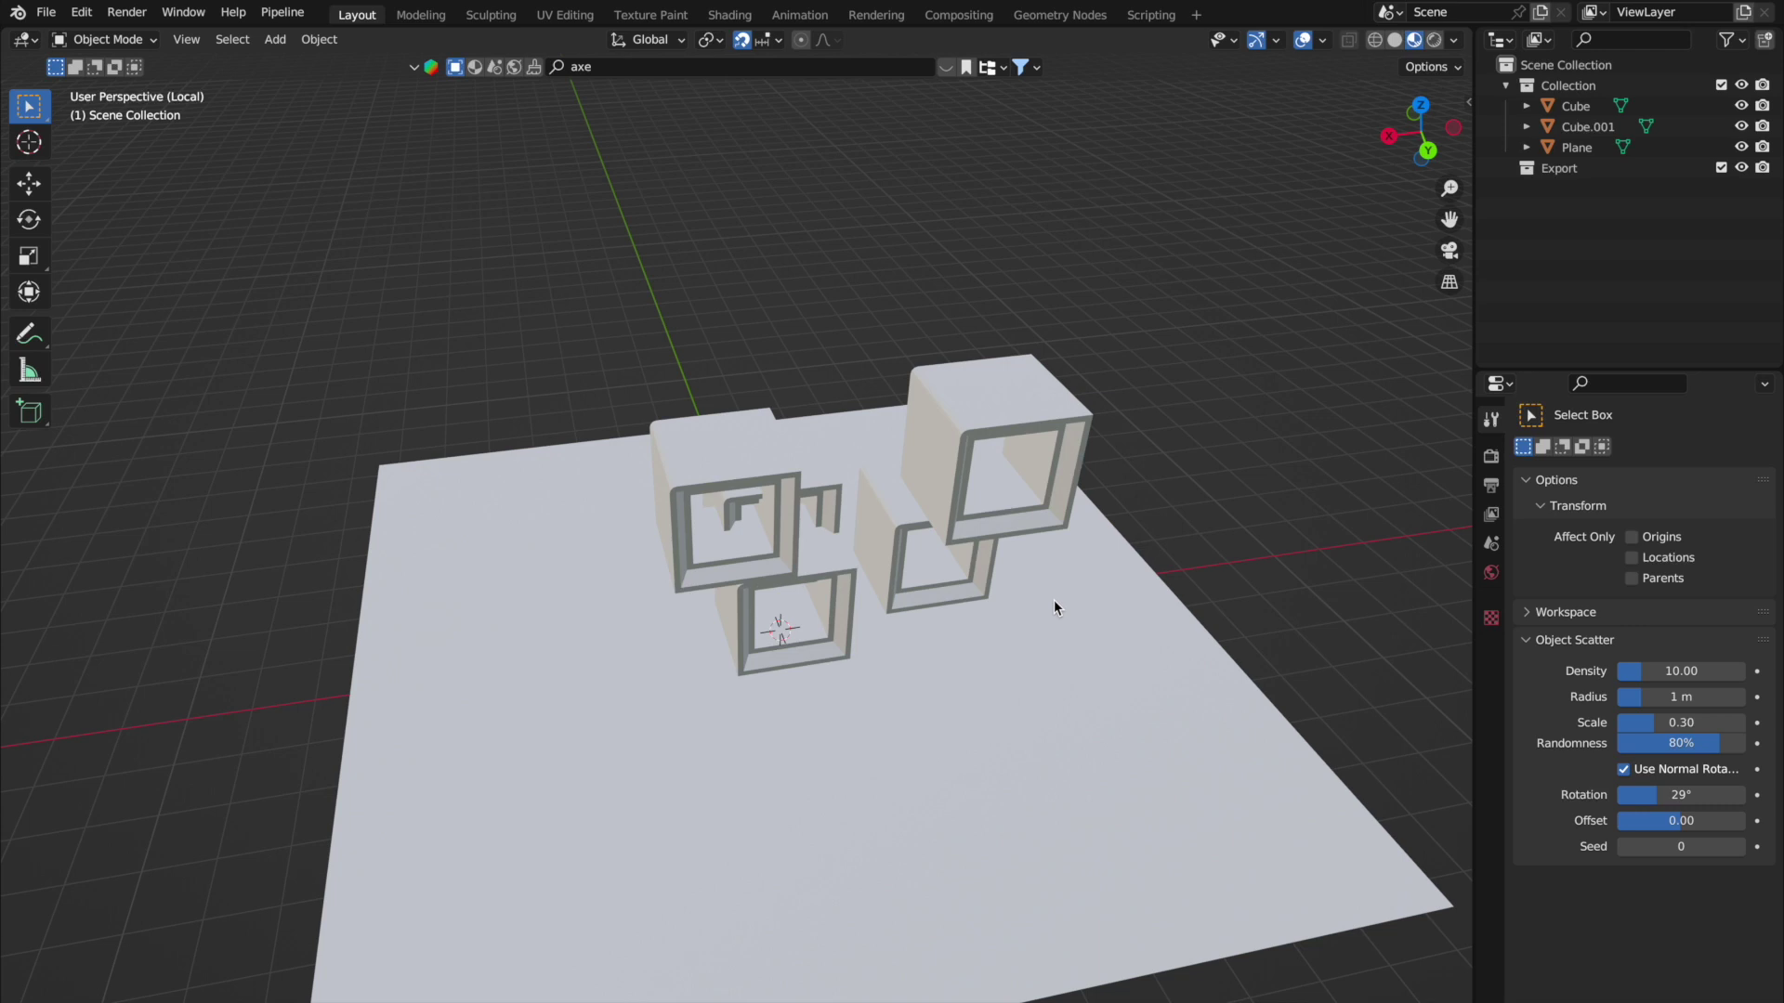
Select all faces of the MIDI keyboard that share the Black Keys material in Edit Mode.
scroll(1054, 609, "down", 5)
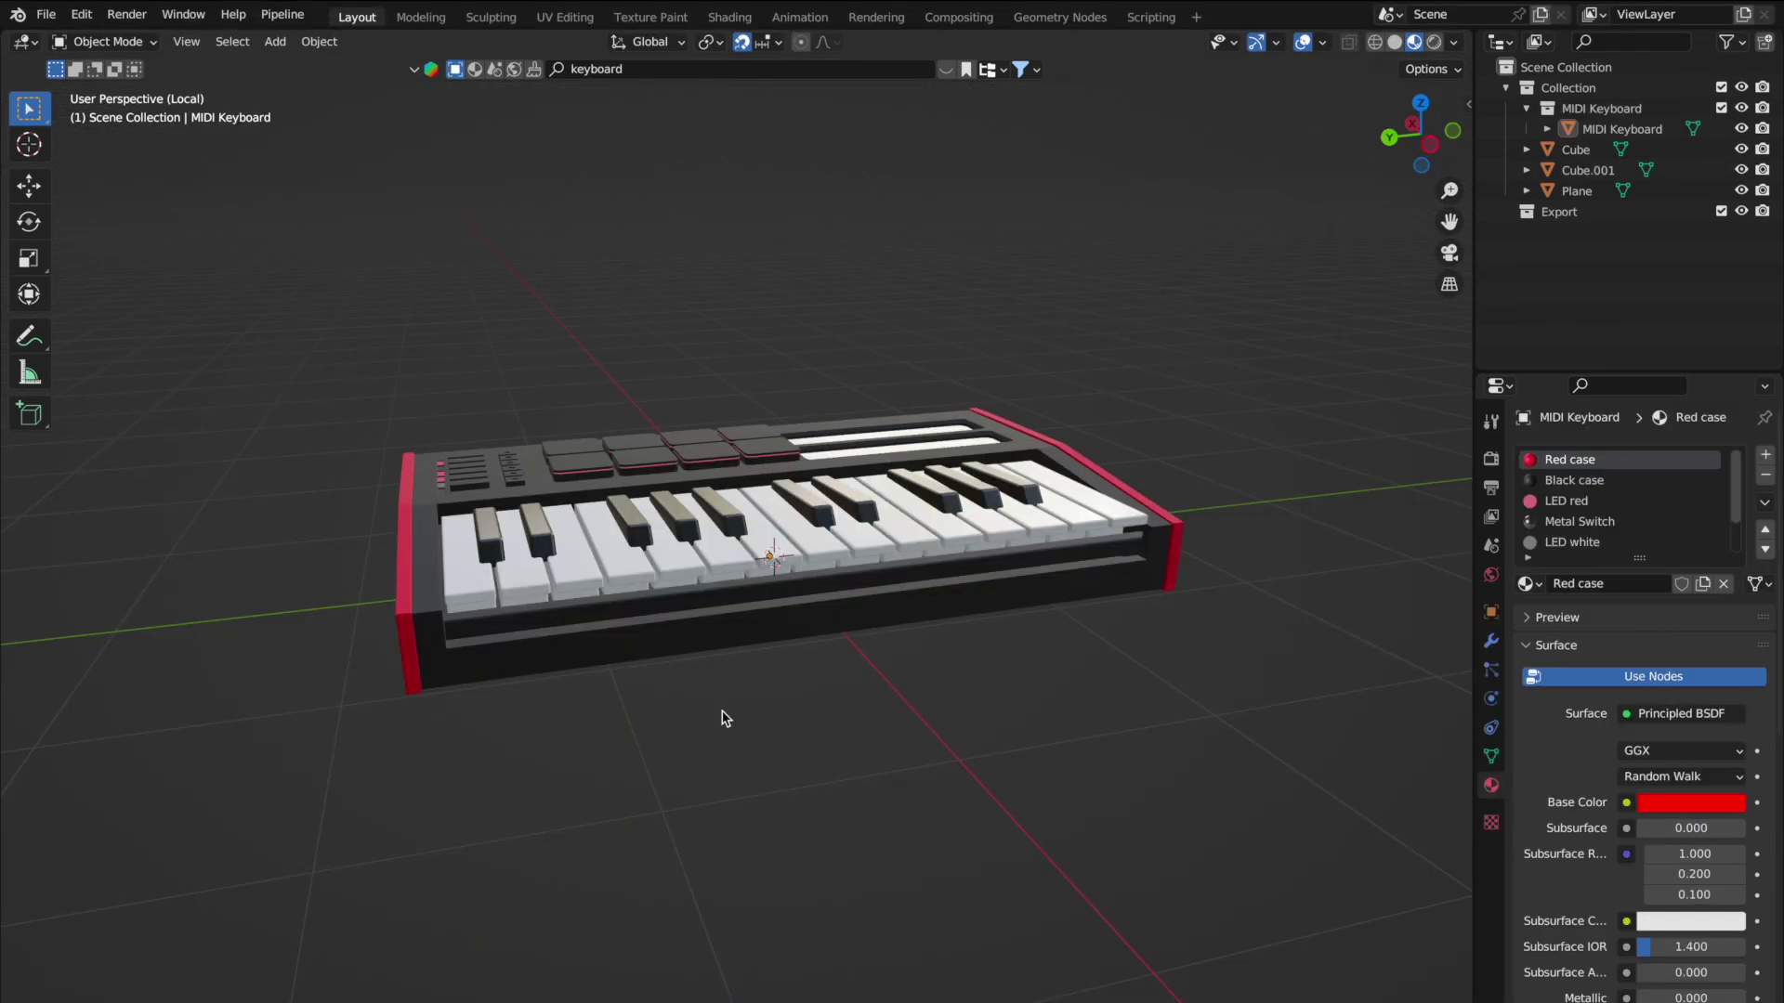
left_click(755, 573)
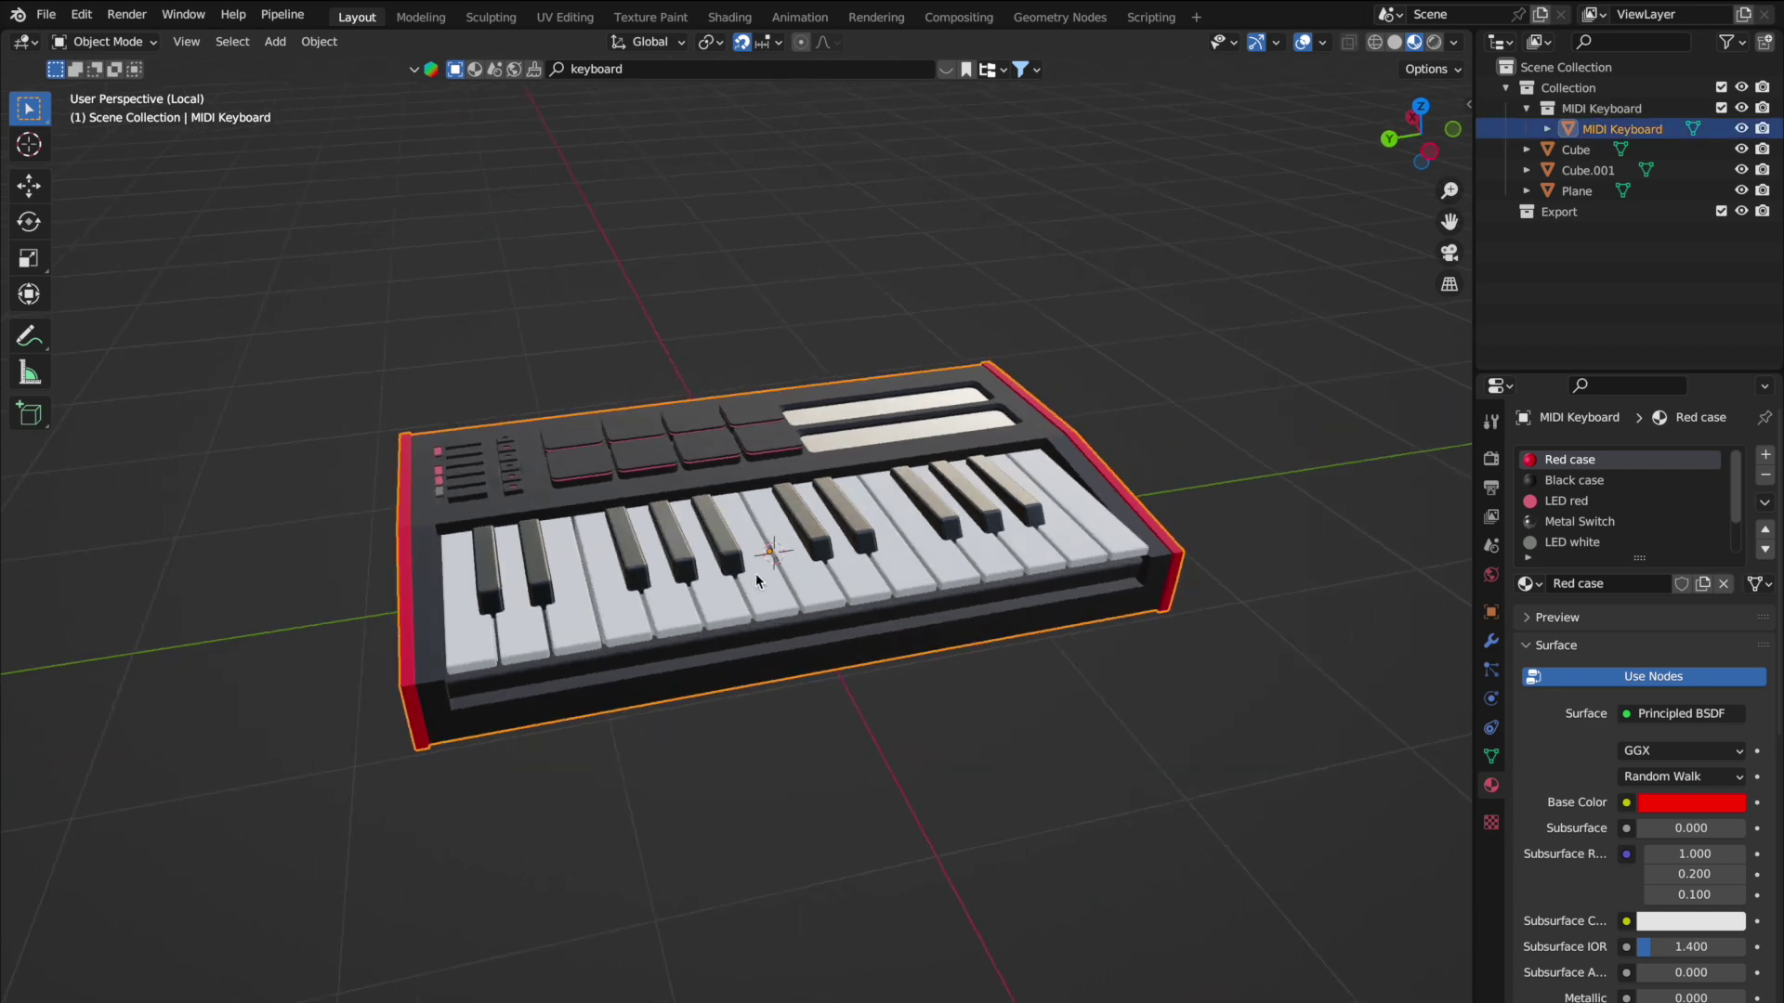
key("Tab")
middle_click_drag(756, 572, 648, 628)
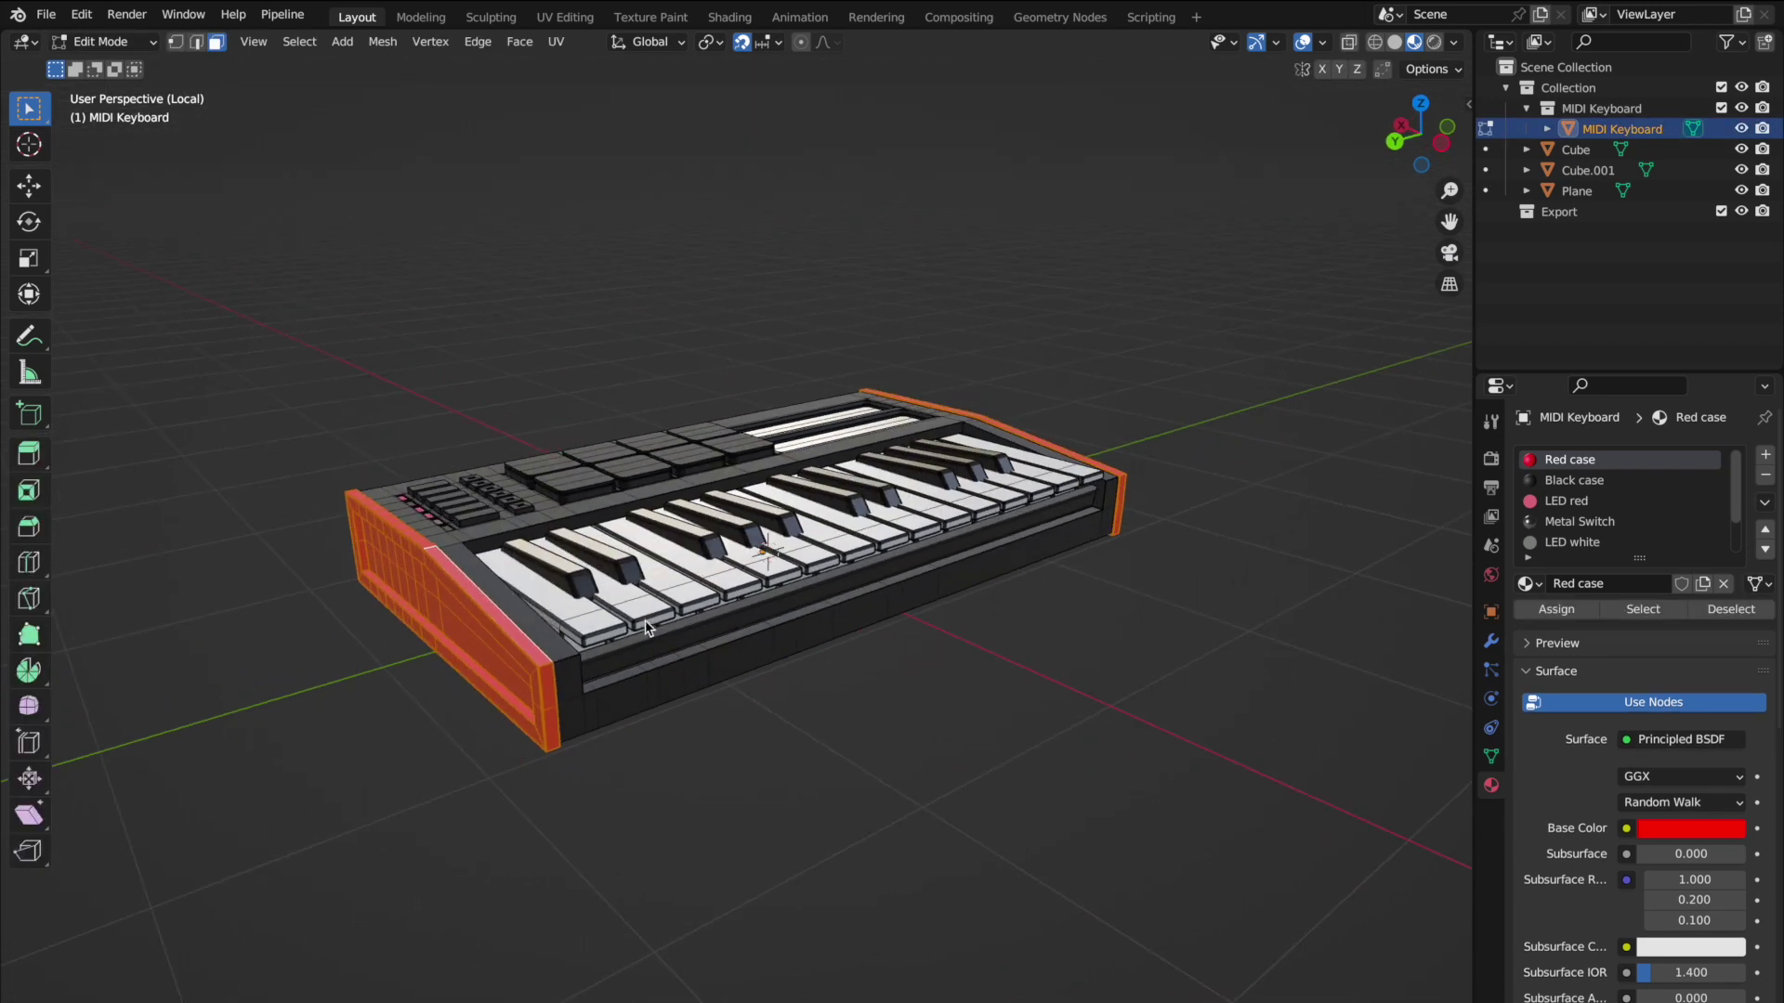
left_click(575, 579)
middle_click_drag(575, 579, 546, 582)
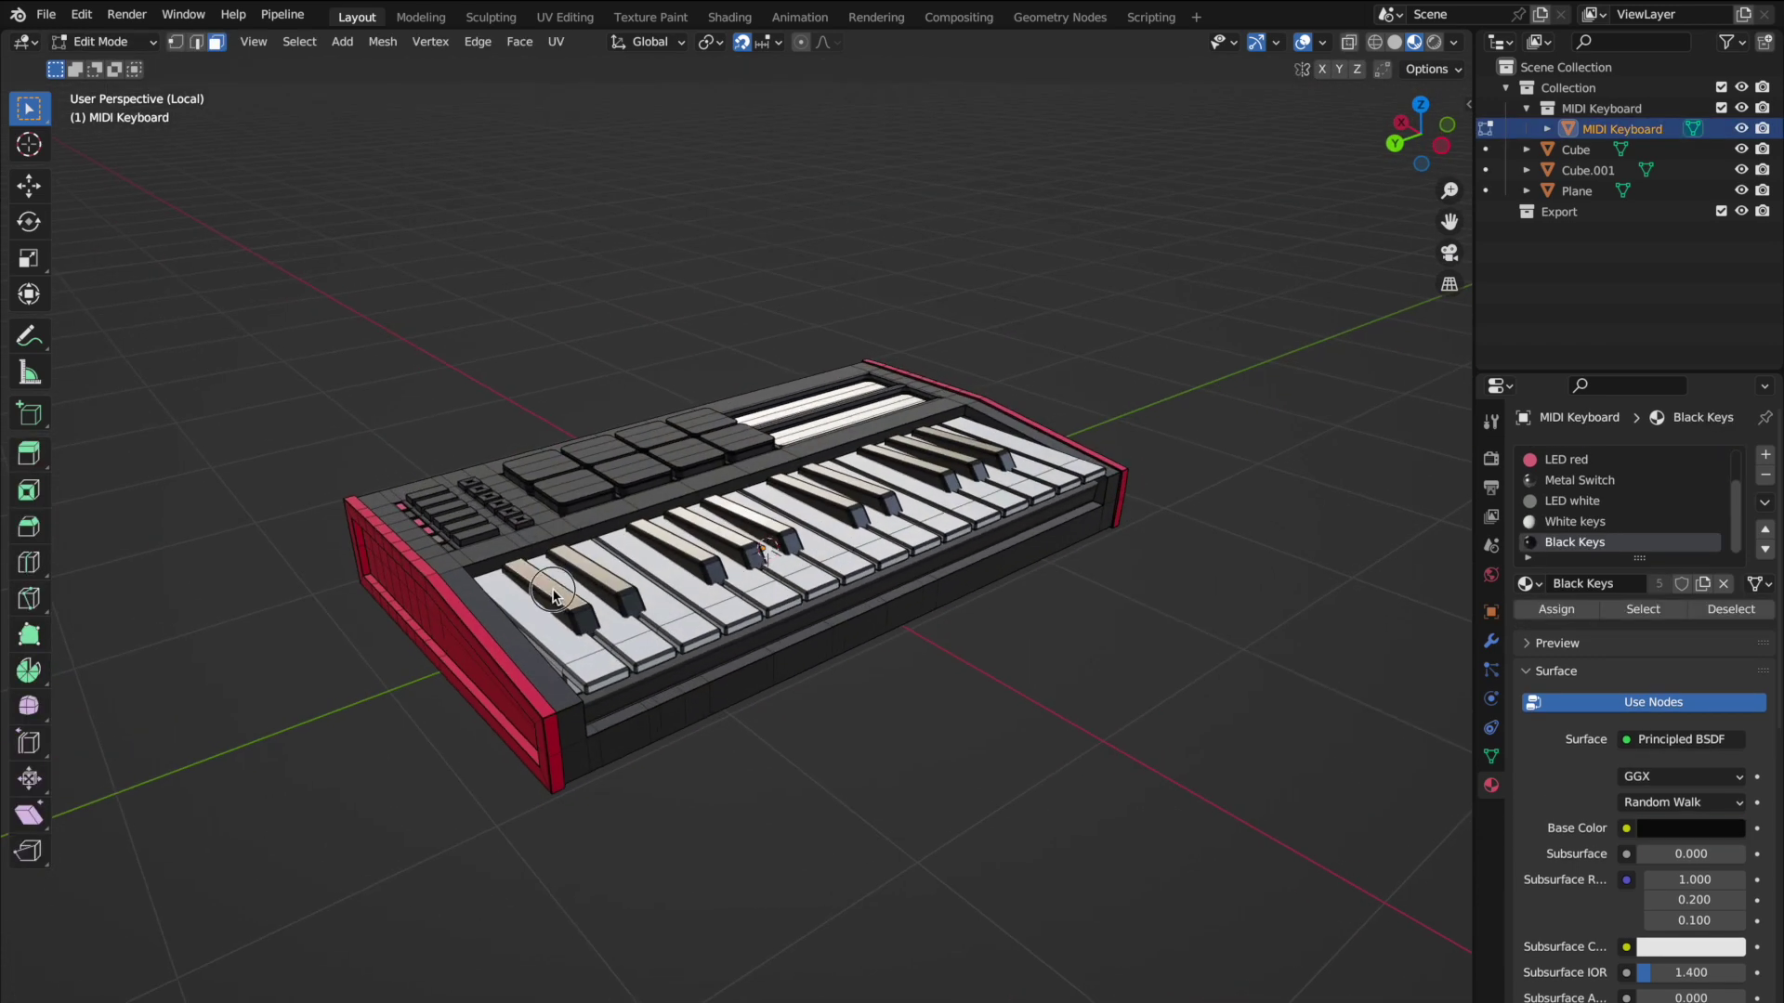
key("shift+g")
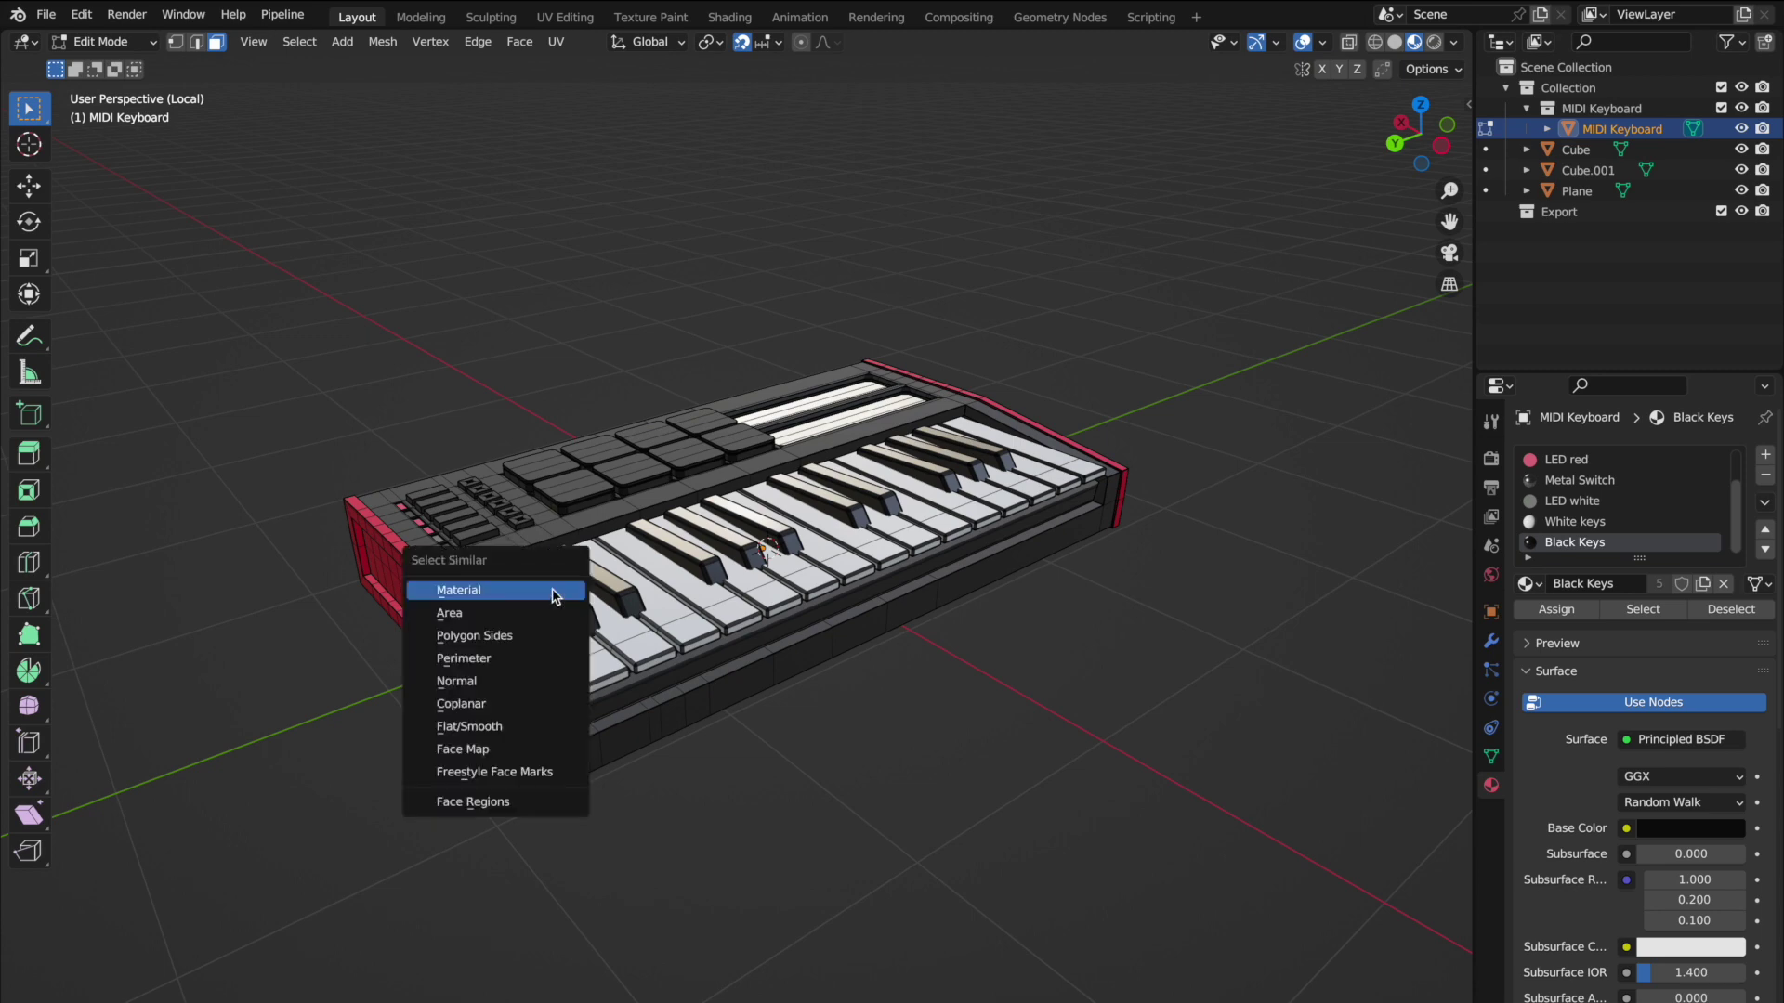
left_click(554, 595)
middle_click_drag(552, 590, 1094, 734)
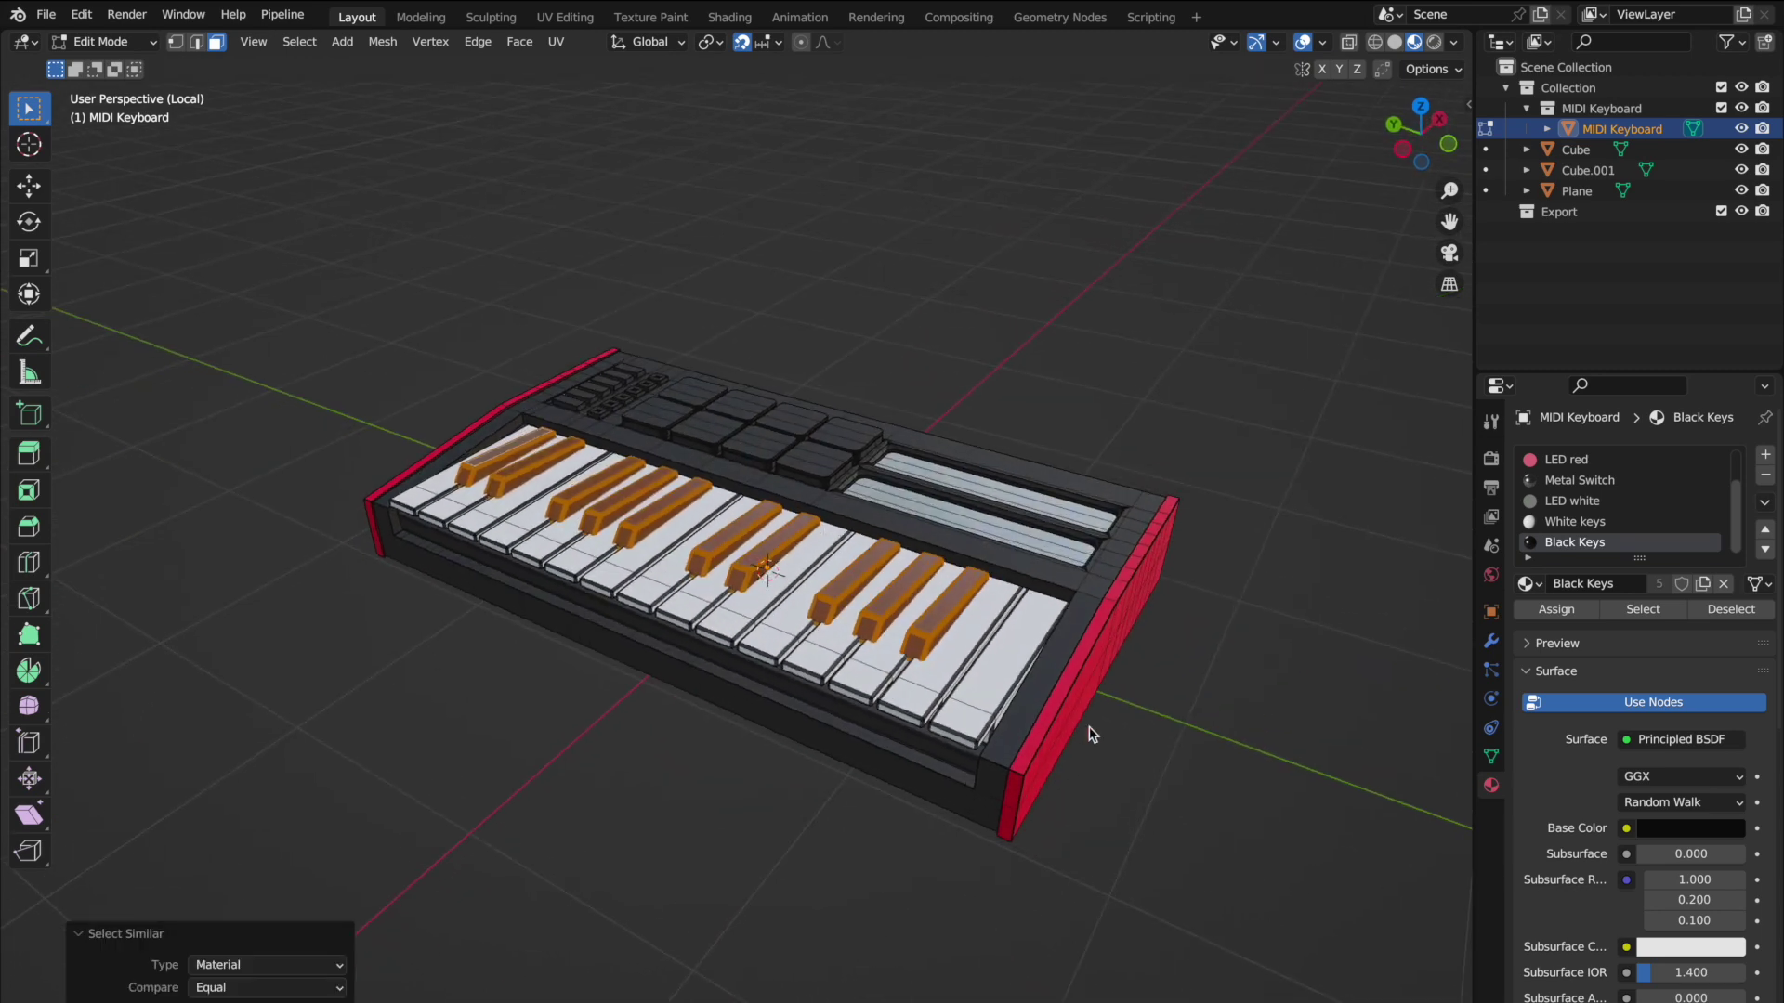
Select all keyboard faces that share the Red case material of the end panels.
left_click(1054, 694)
key("shift+g")
left_click(1060, 695)
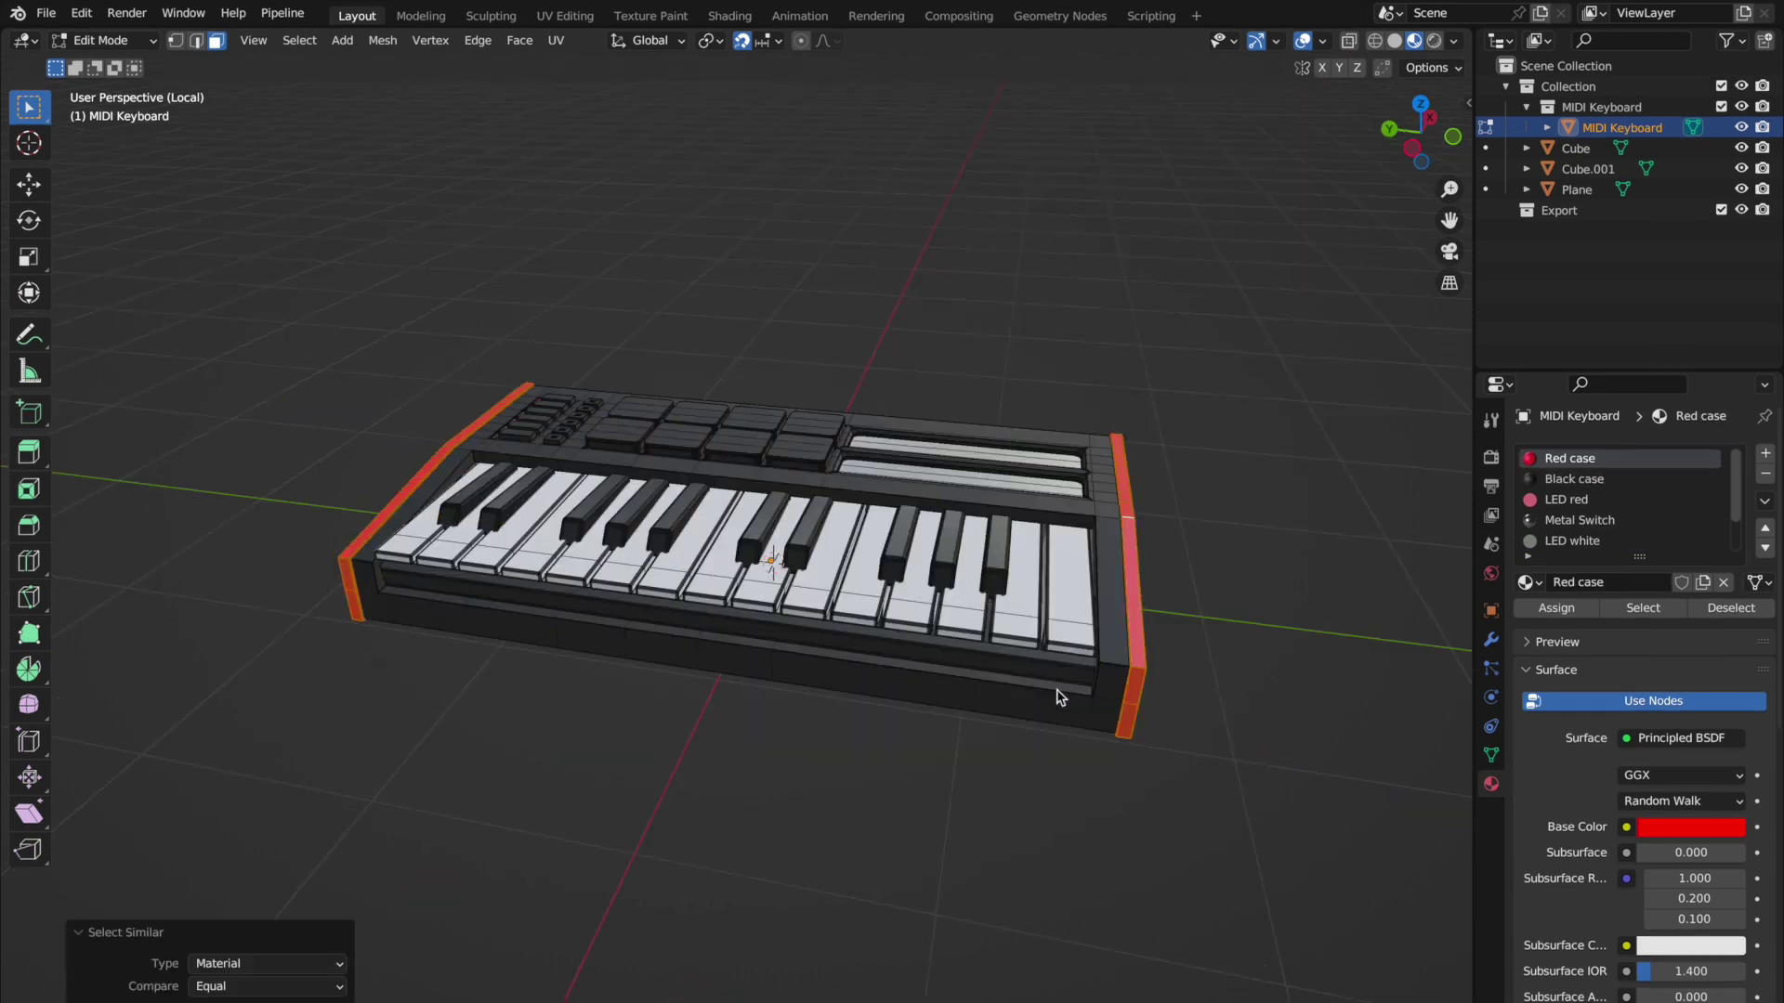
Select the faces sharing another keyboard part's material and assign them the Red case material.
left_click(617, 588)
middle_click_drag(1060, 695, 770, 568)
key("shift+g")
left_click(619, 589)
left_click(1557, 457)
left_click(1558, 608)
key("Tab")
key("Tab")
Select all faces that share a material with a face near the keyboard's middle.
left_click(879, 577)
key("shift+g")
left_click(880, 577)
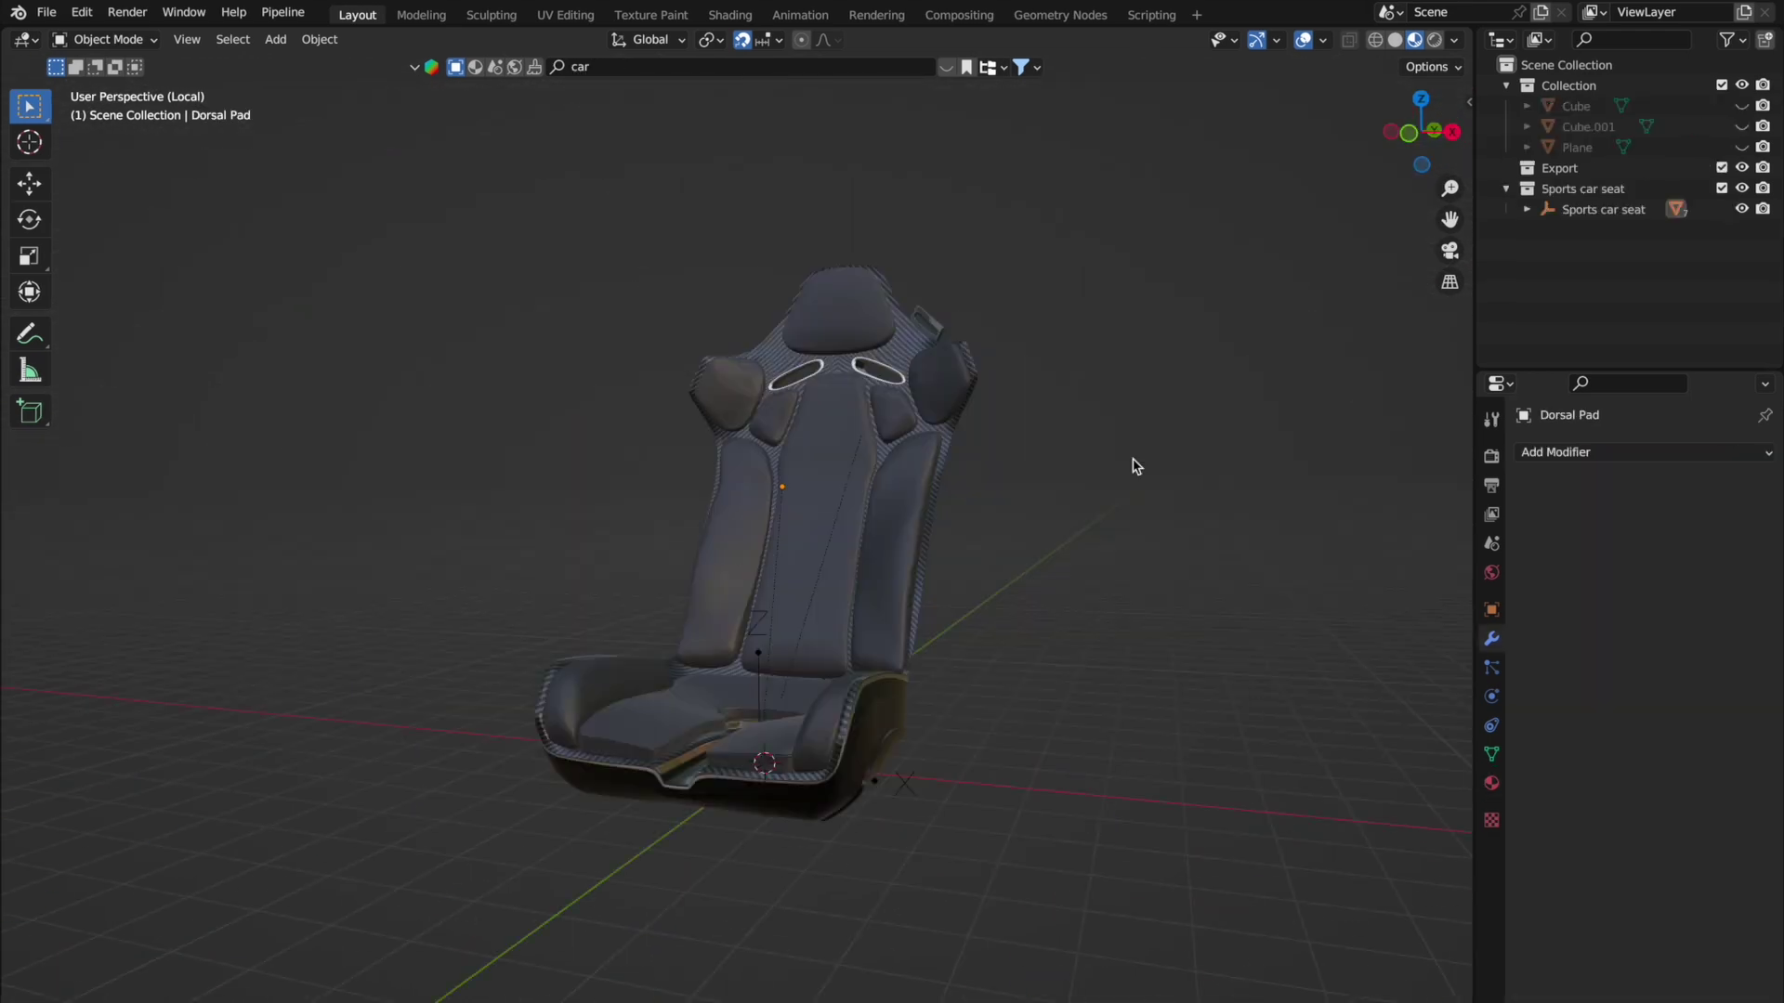
Try joining all parts of the sports car seat into one object, and undo the join.
middle_click_drag(1133, 459, 1130, 460)
left_click_drag(526, 269, 1145, 864)
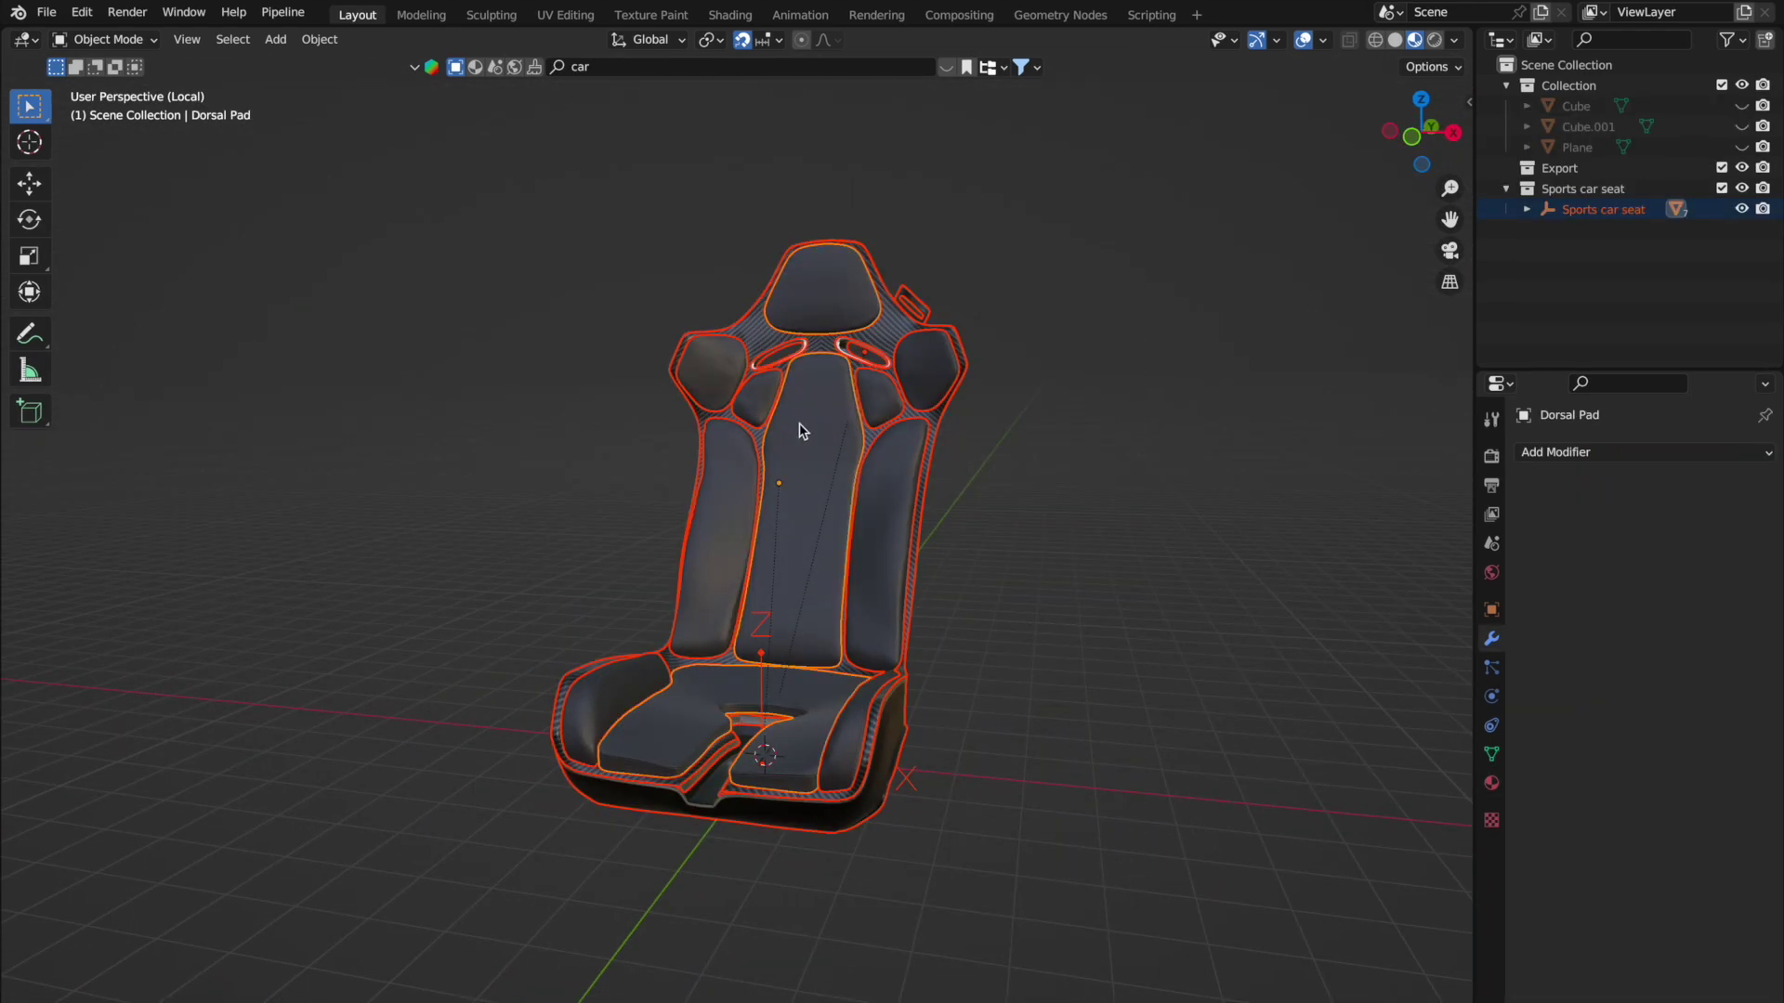
key("ctrl+j")
mouse_move(800, 423)
middle_mouse_down()
mouse_move(836, 418)
mouse_move(919, 455)
mouse_move(827, 469)
mouse_move(785, 432)
middle_mouse_up()
key("ctrl+z")
Select all parts of the sports car seat and convert them to Mesh.
left_click_drag(508, 208, 1123, 836)
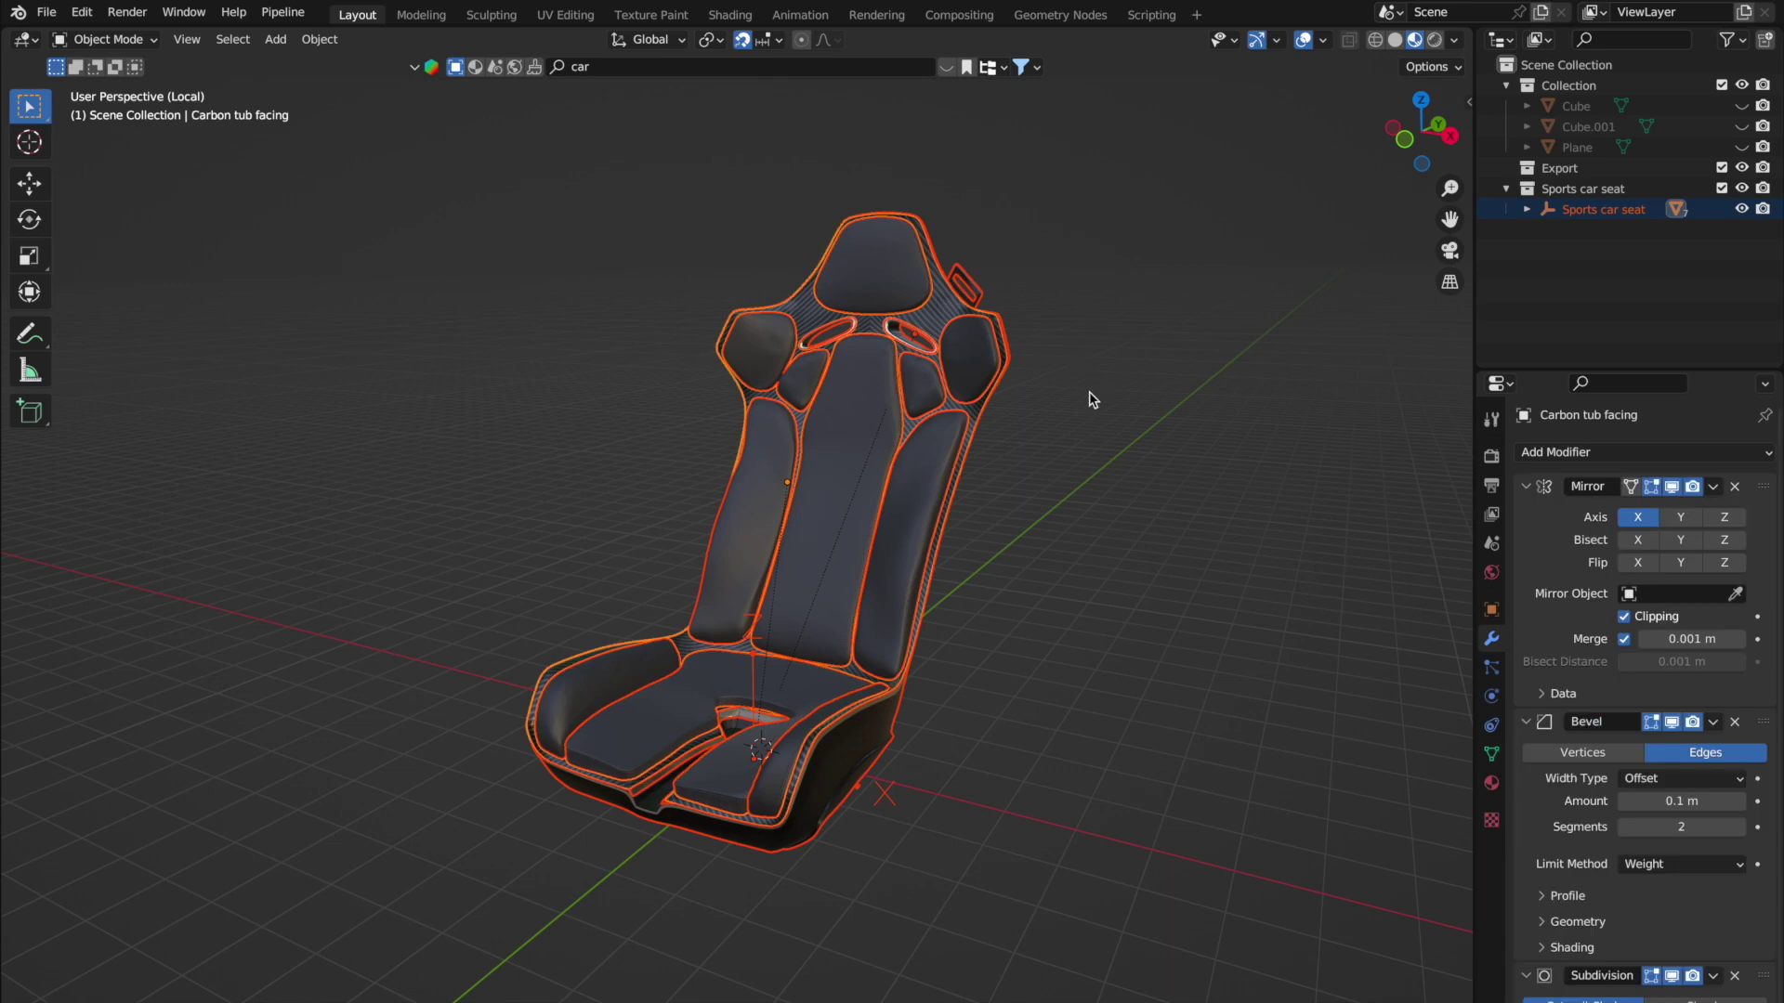
right_click(948, 331)
mouse_move(946, 348)
left_click(1064, 374)
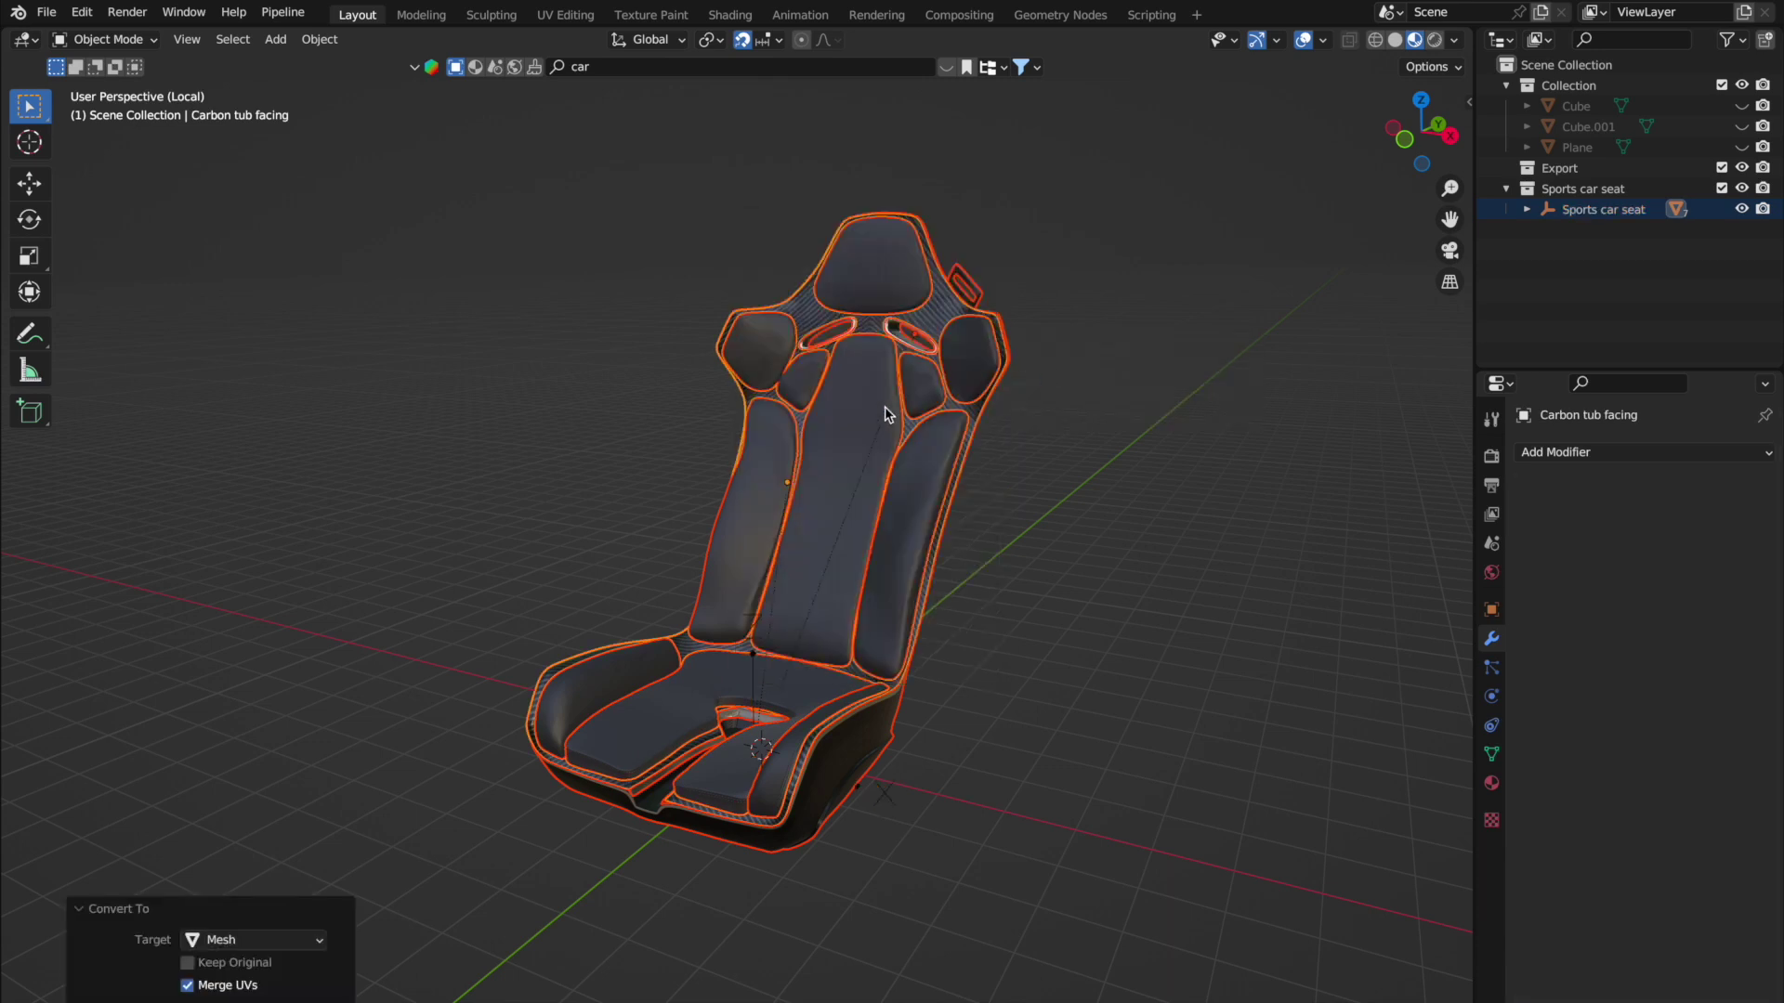
Join the converted seat parts into a single object.
right_click(940, 313)
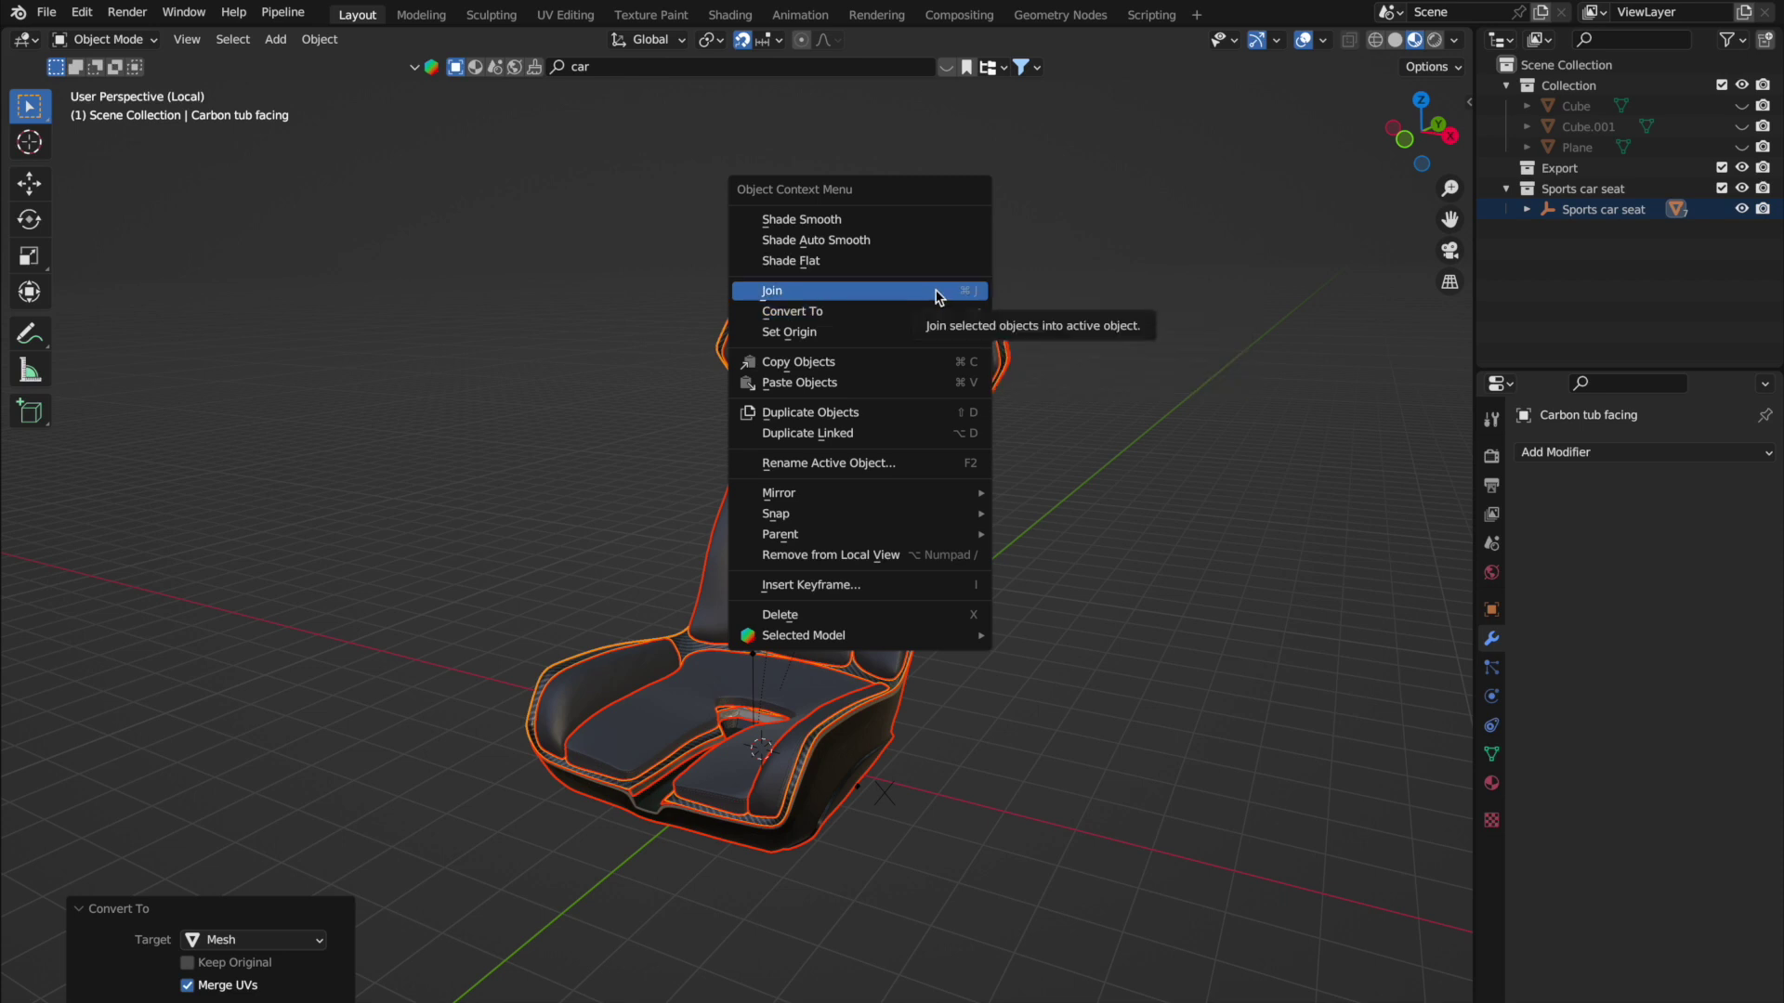
left_click(937, 294)
left_click(1065, 358)
middle_click_drag(1065, 357, 1067, 358)
left_click(721, 488)
middle_click_drag(721, 488, 917, 554)
left_click(1008, 557)
left_click(918, 553)
Merge all vertices of the joined sports car seat by distance, then return to Object Mode with nothing selected.
key("Tab")
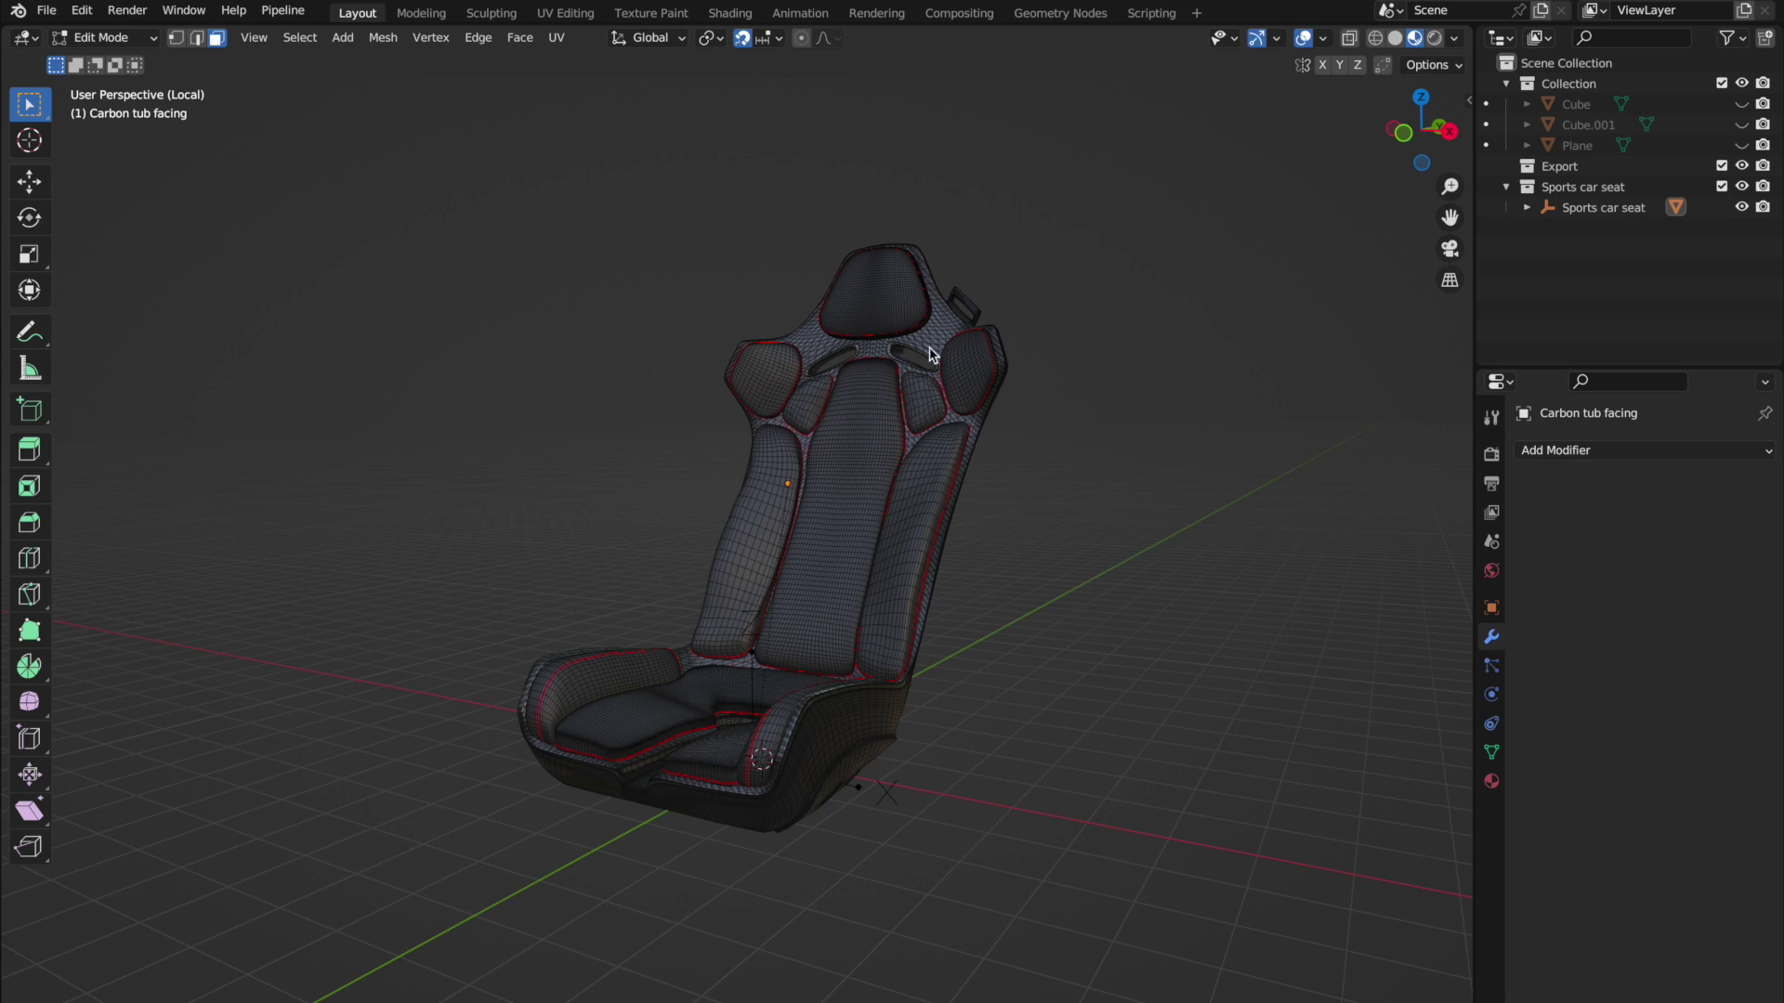
middle_click_drag(968, 552, 968, 544)
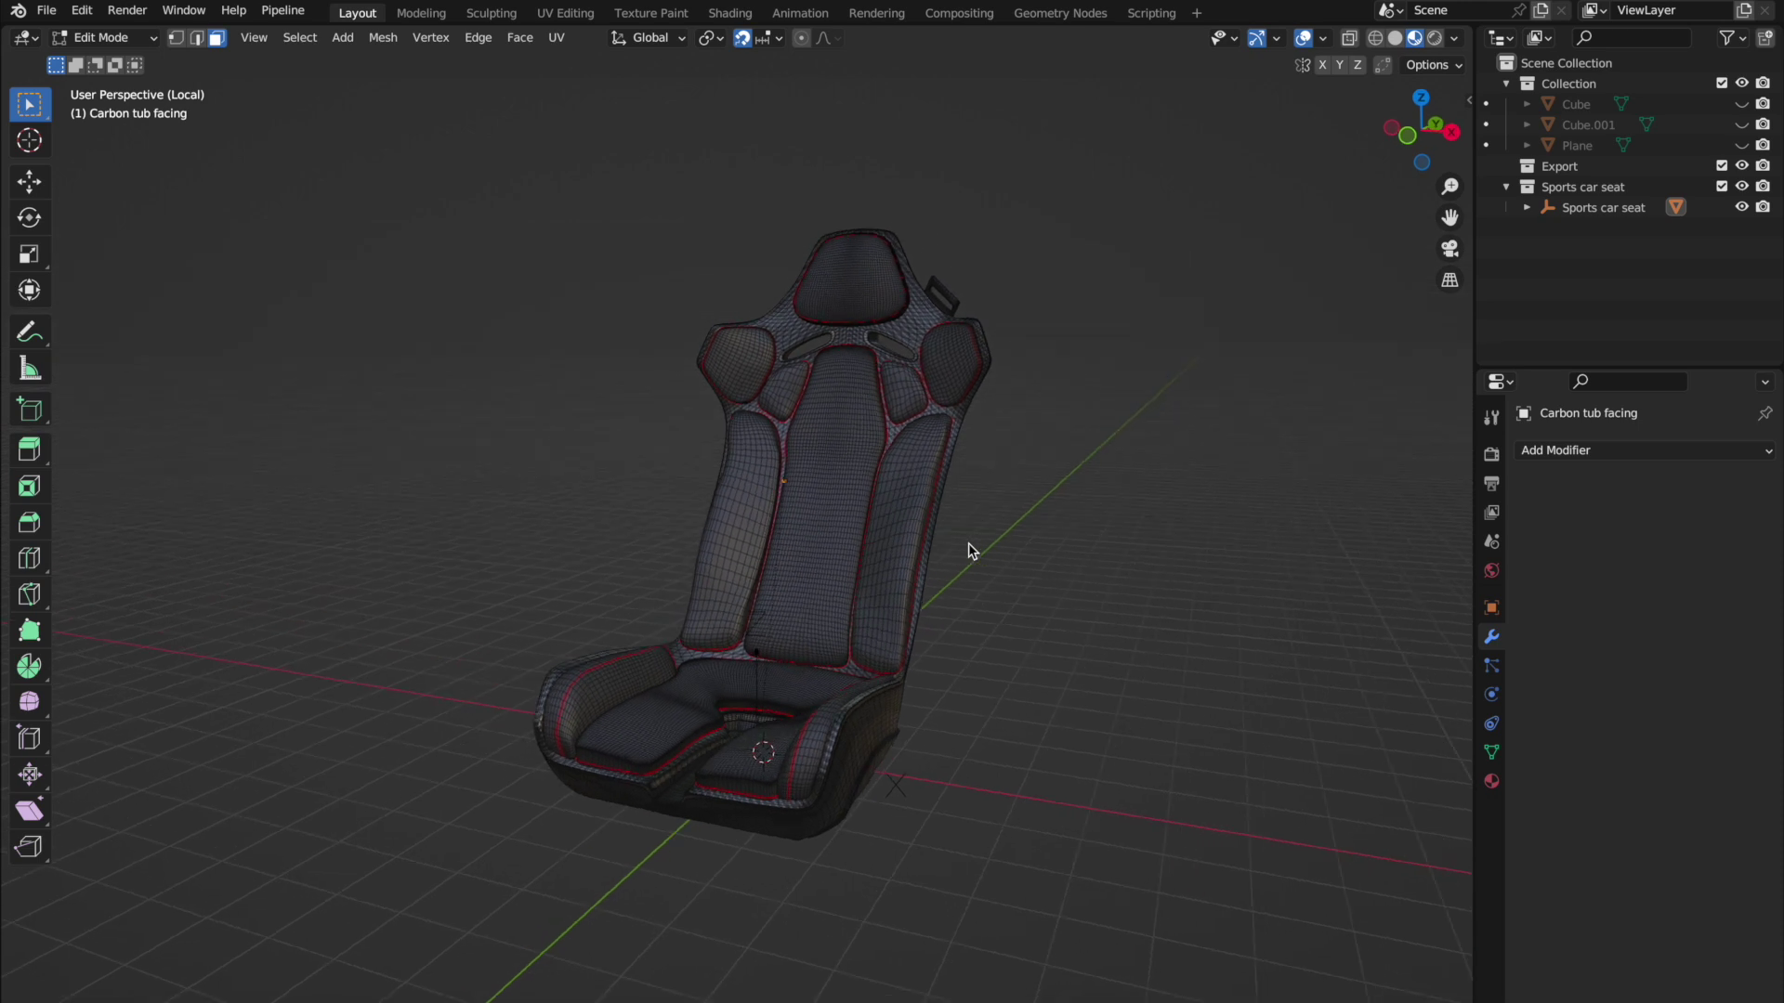
left_click(175, 38)
key("a")
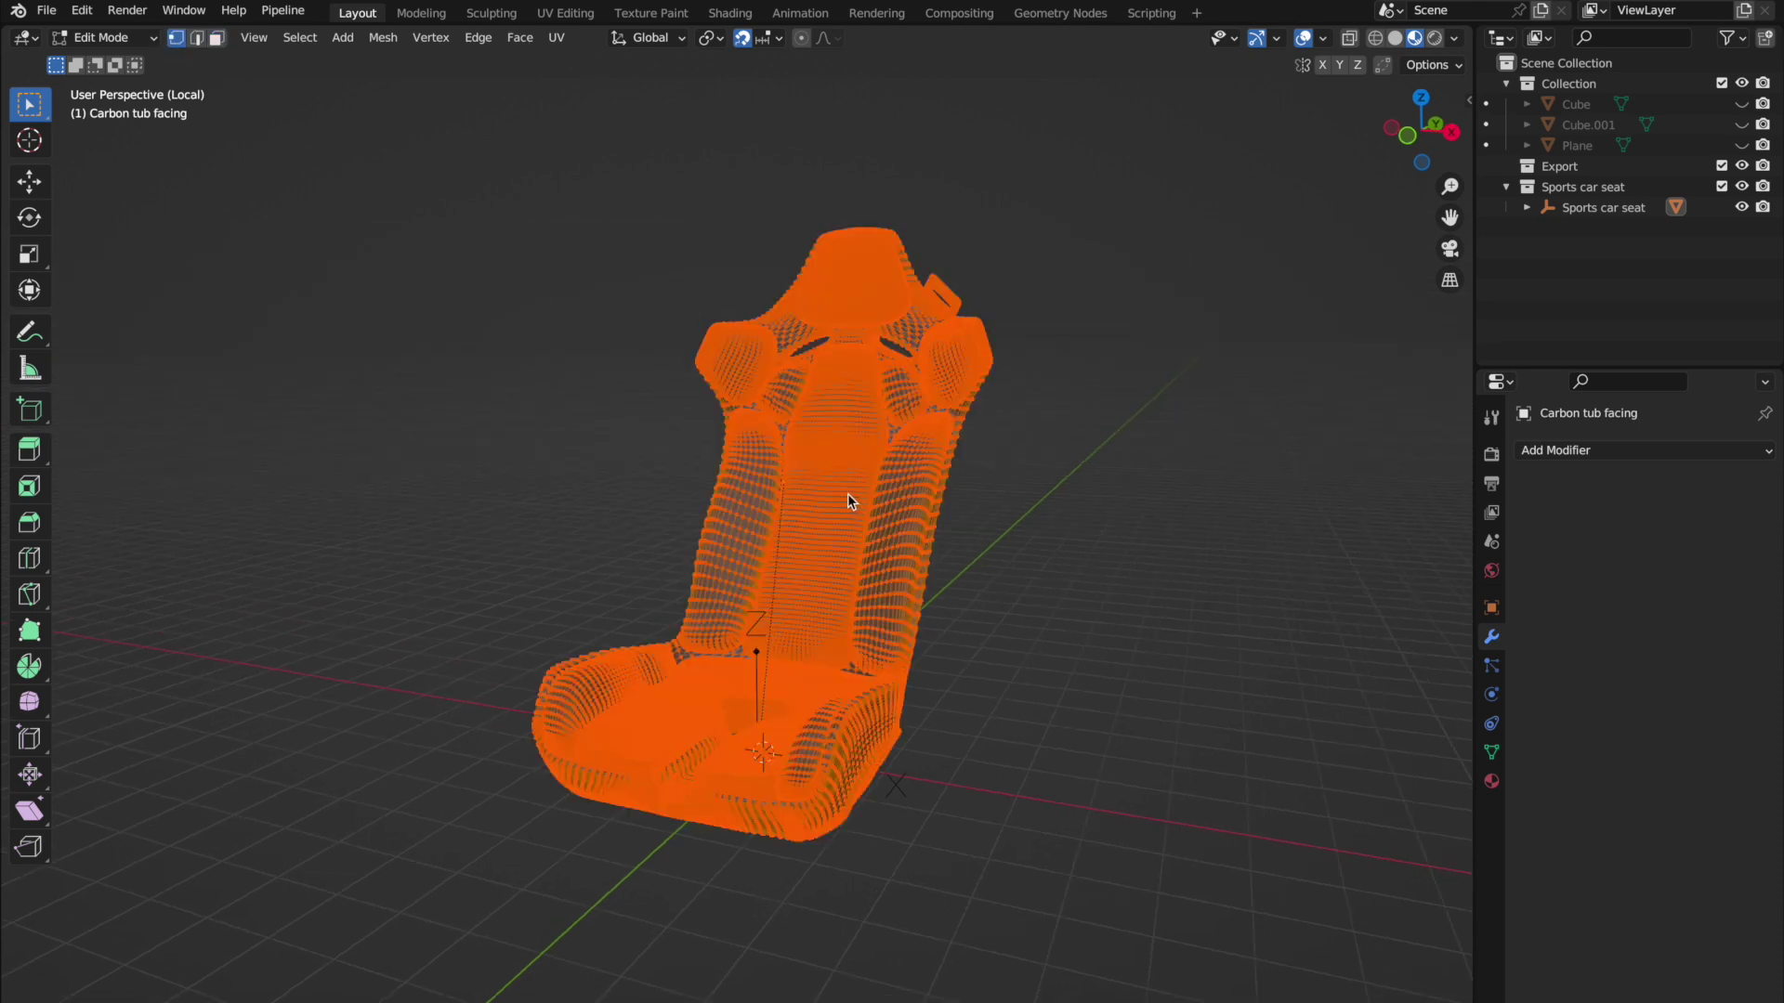
right_click(847, 493)
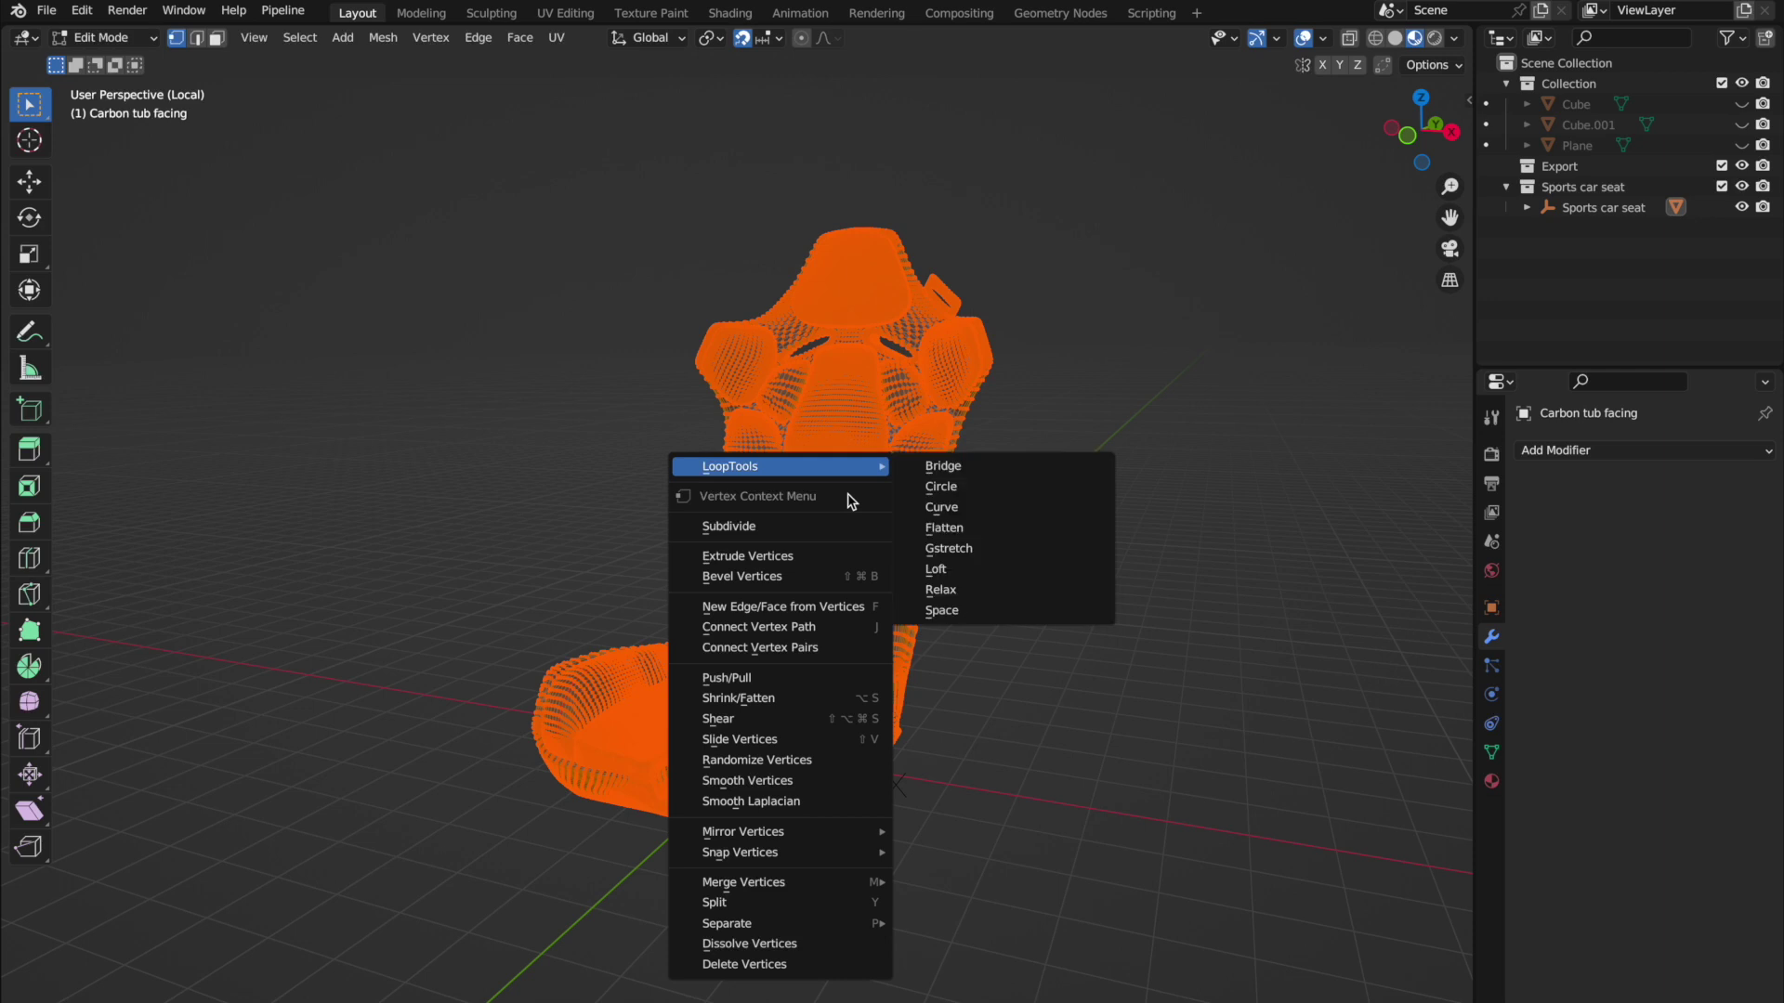
mouse_move(821, 885)
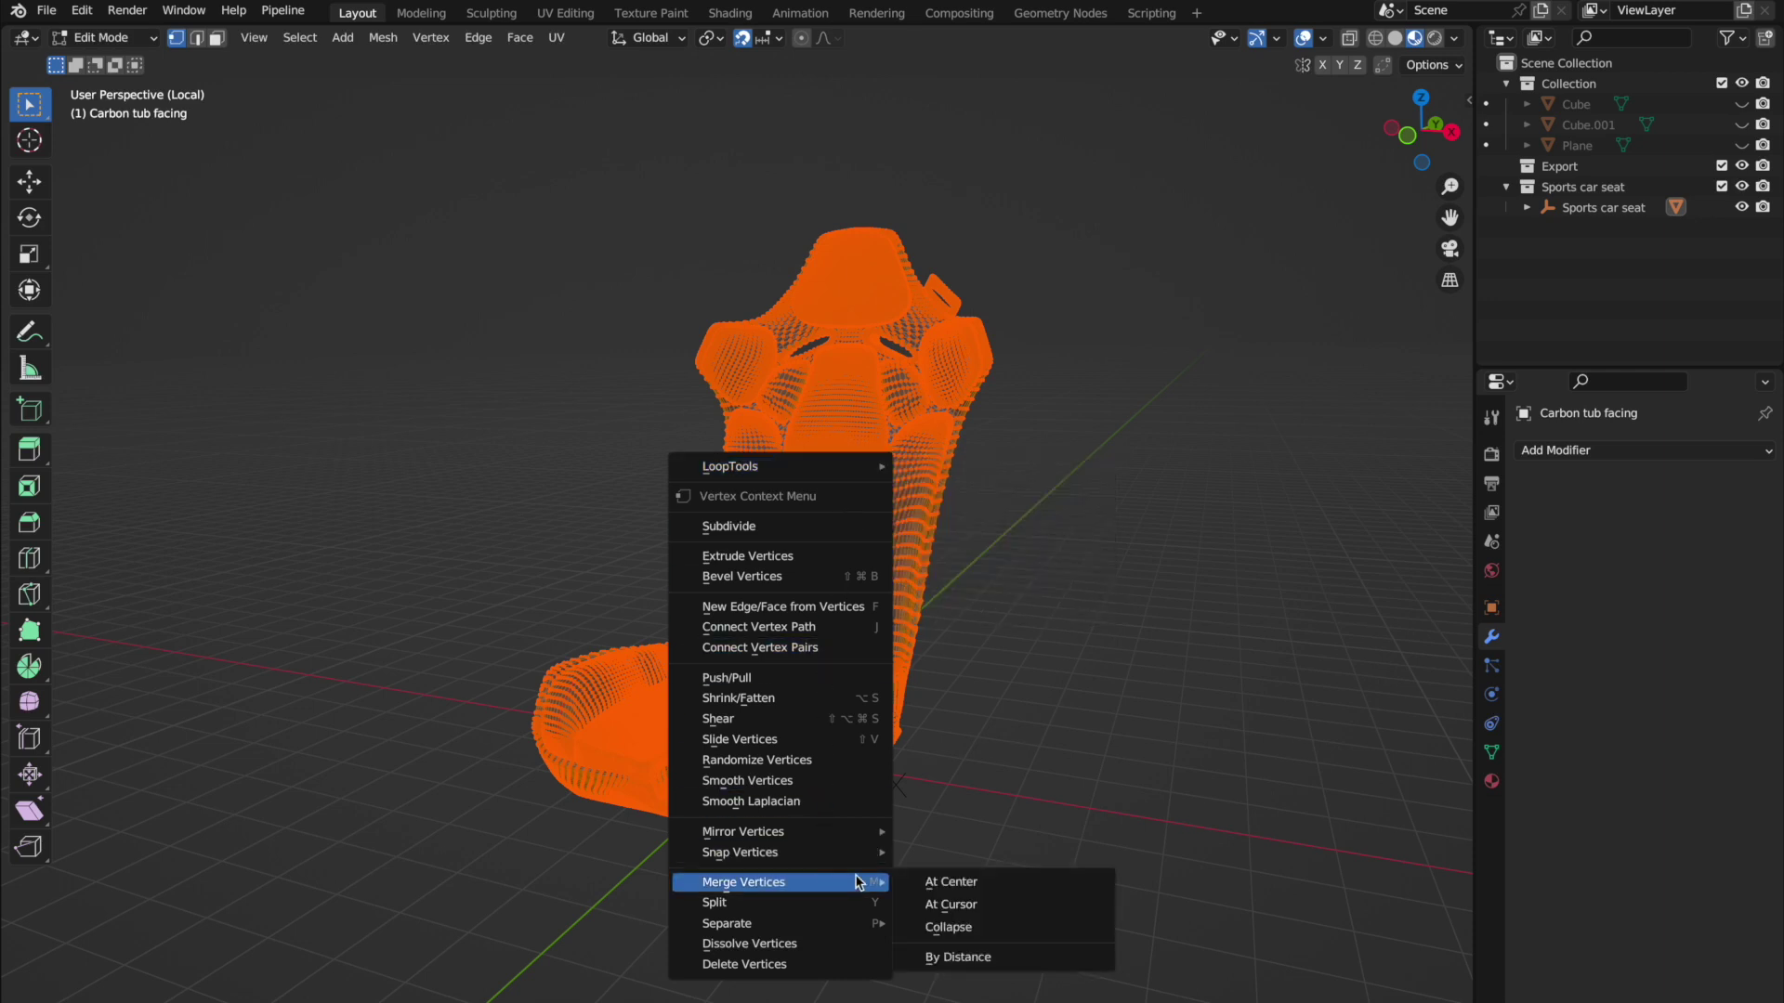
left_click(969, 960)
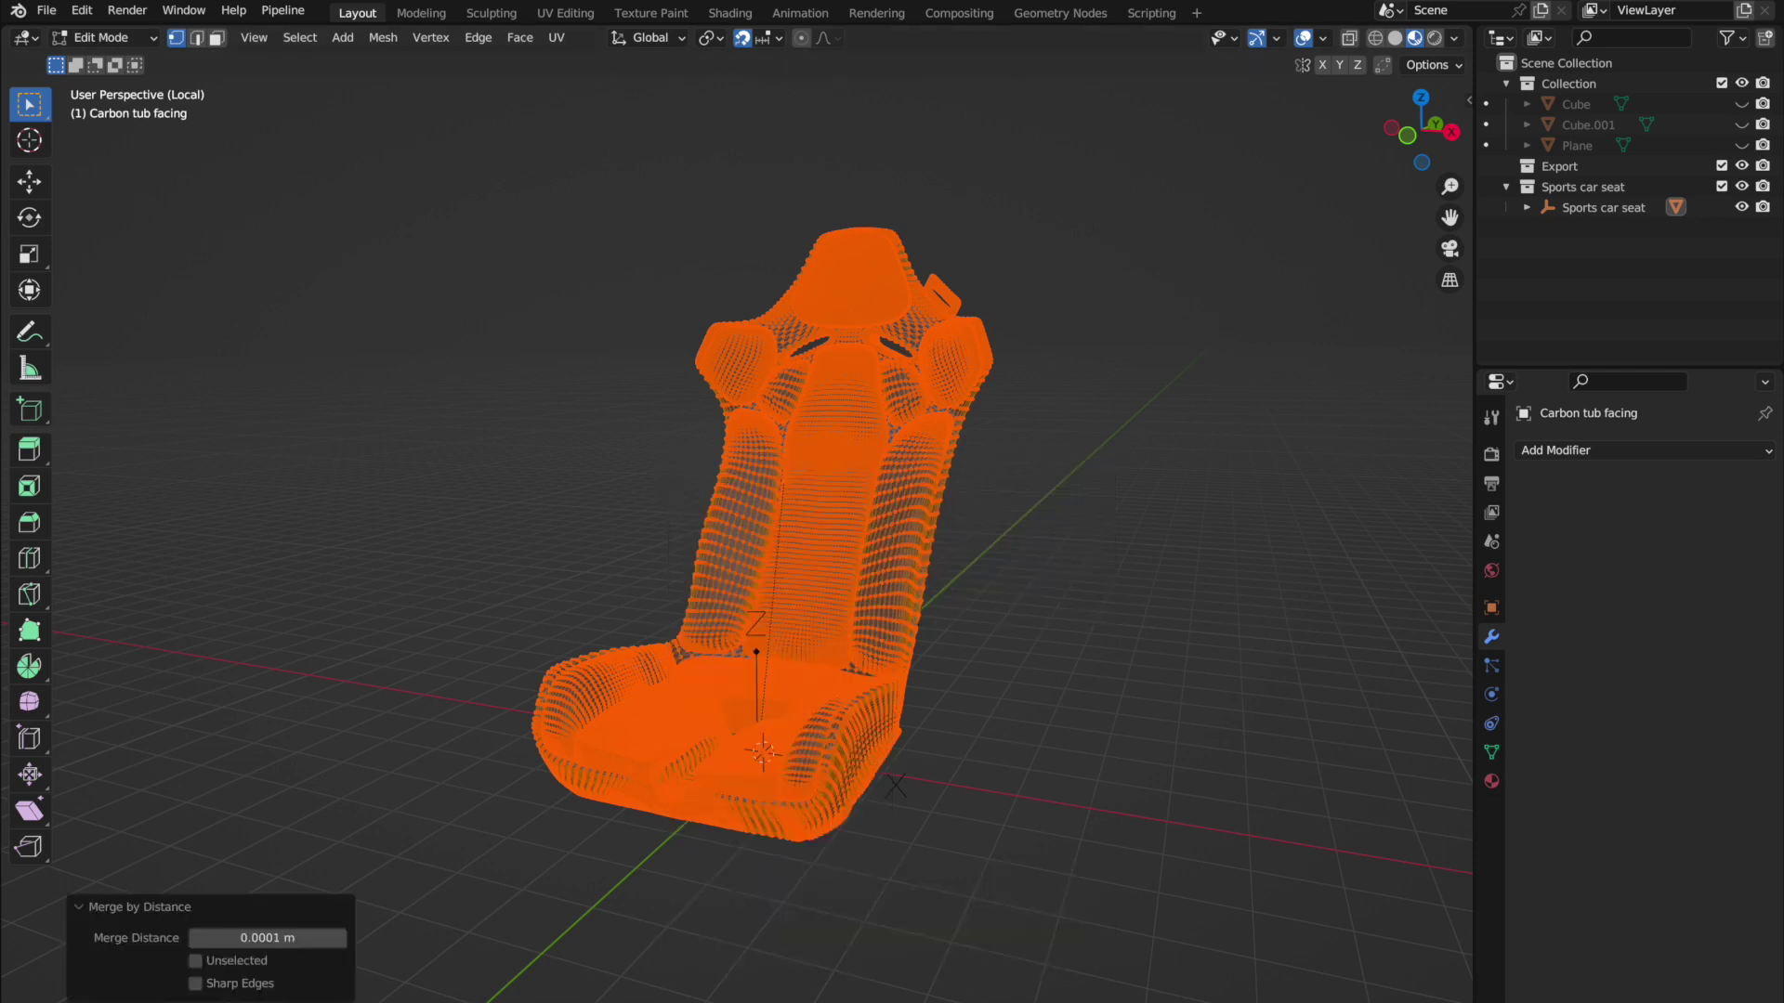
key("Tab")
left_click(1085, 760)
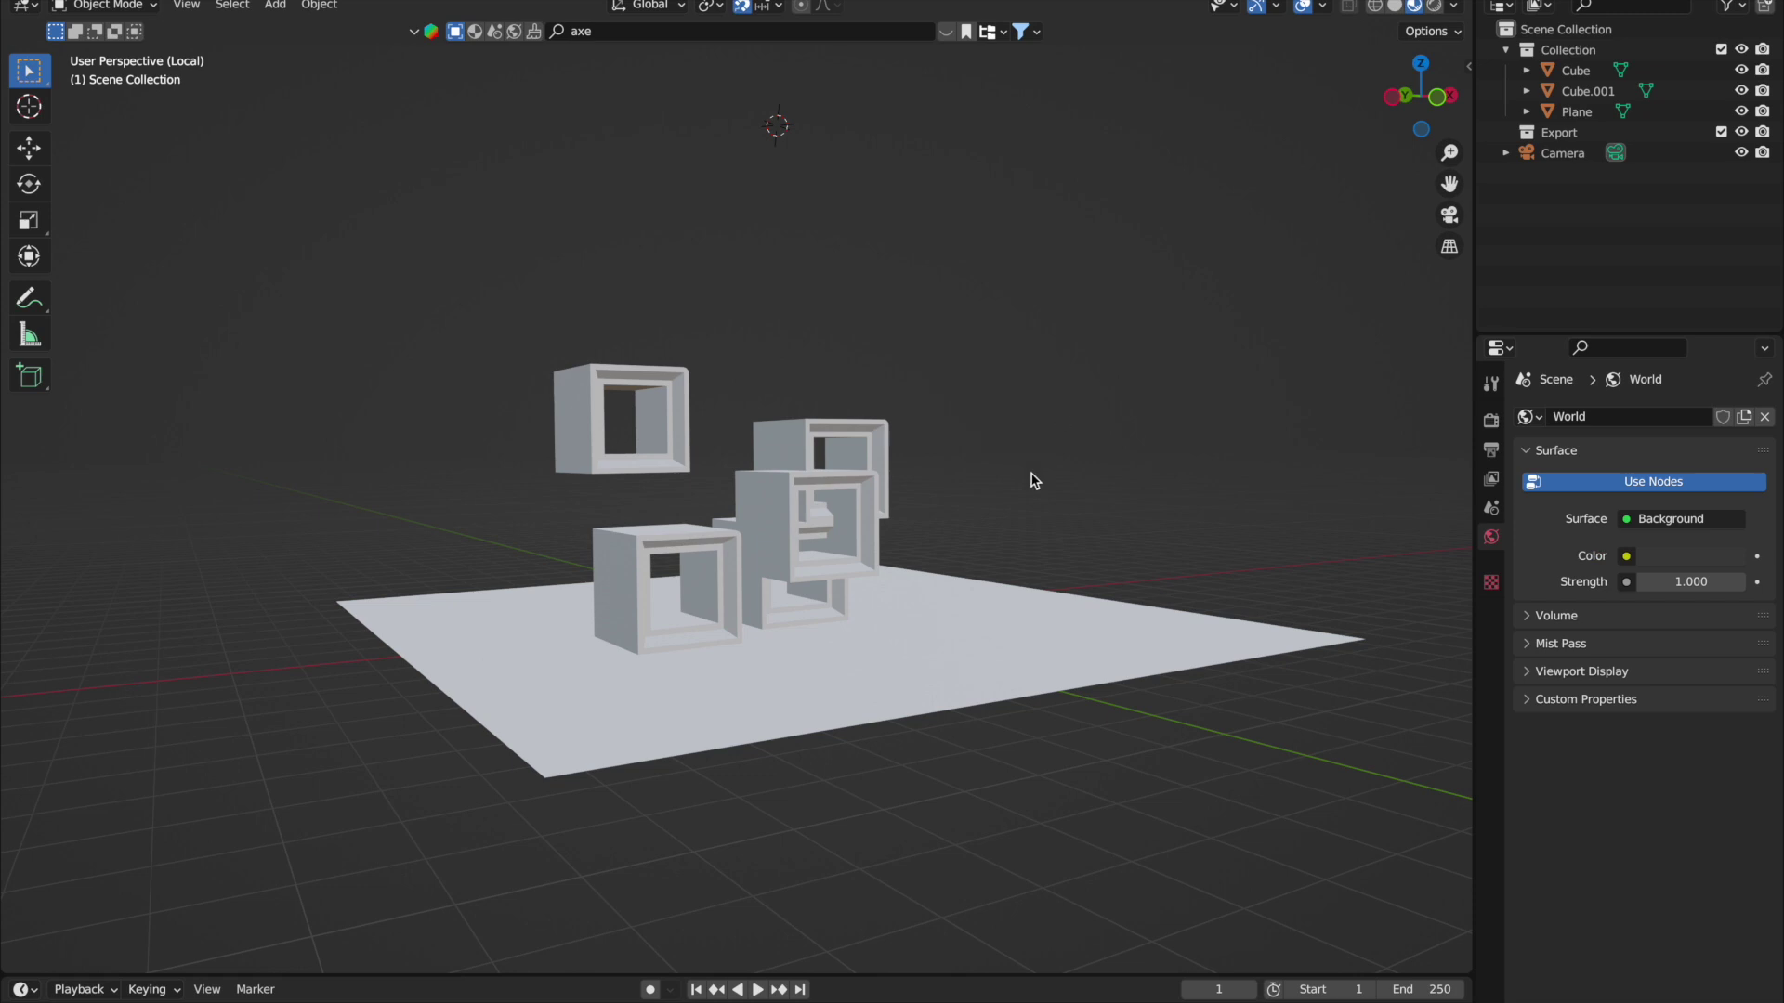
Reset the 3D cursor to the world origin and frame the whole scene of hollow cubes, plane and camera.
key("shift+c")
scroll(908, 500, "up", 5)
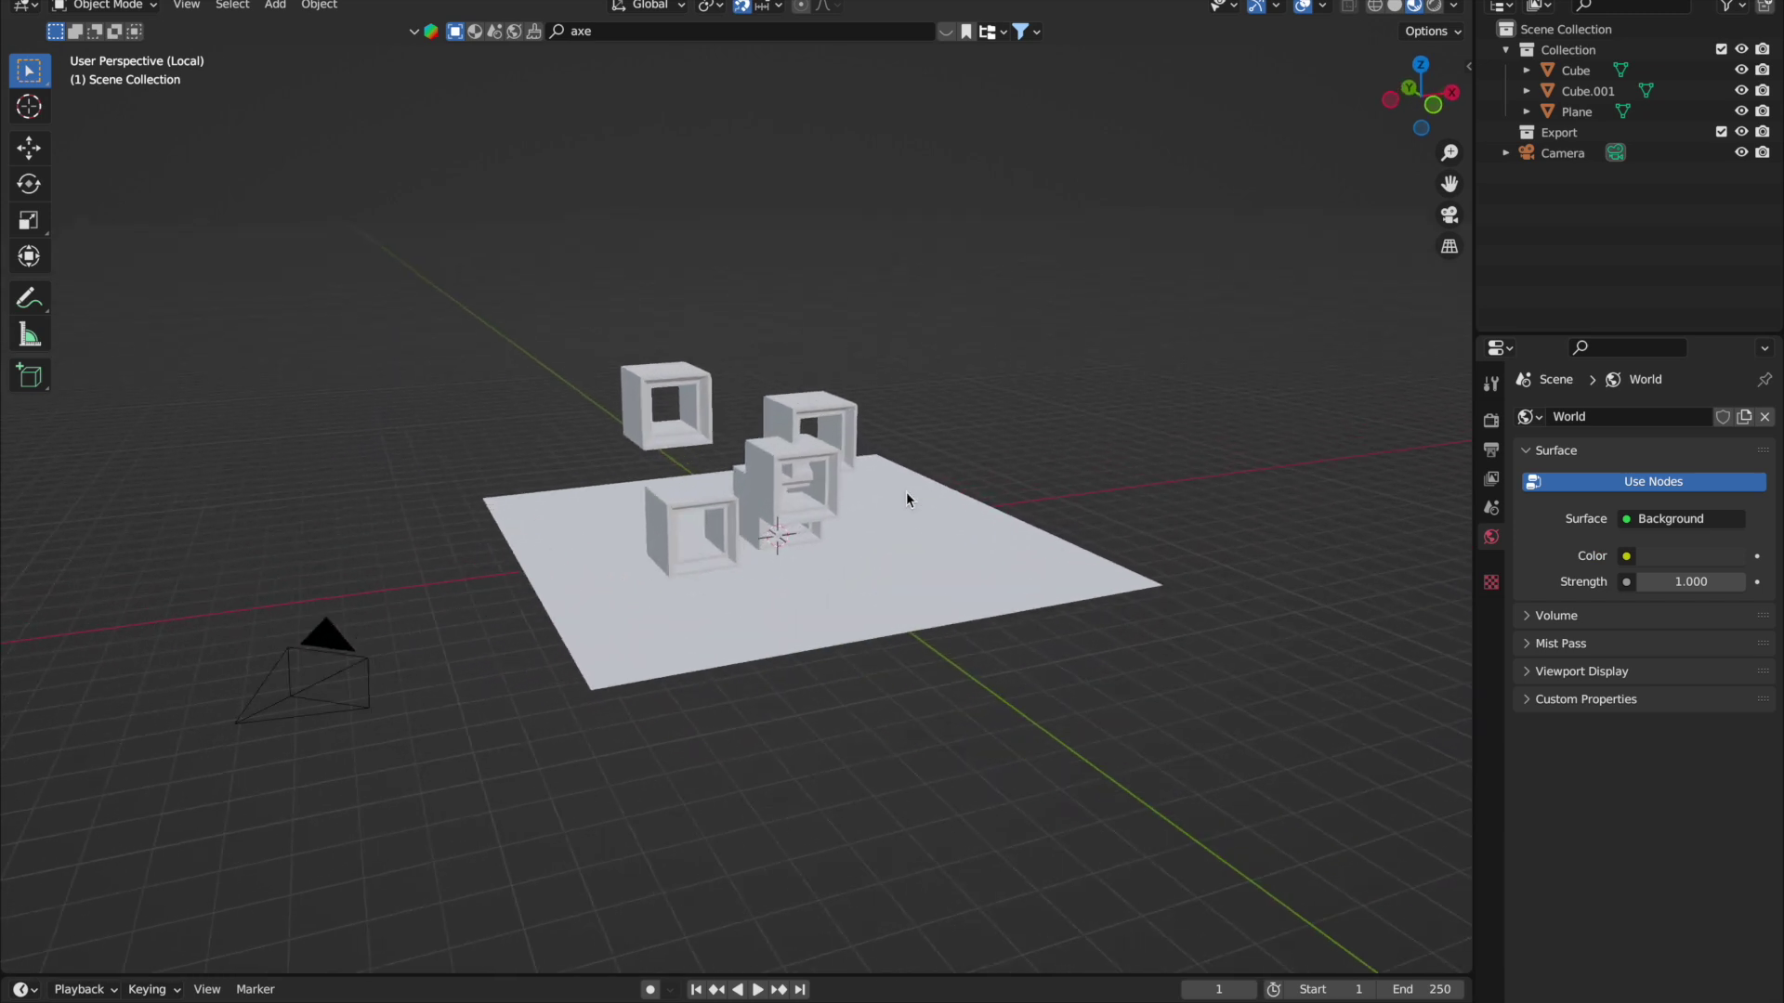
middle_click_drag(906, 492, 906, 493)
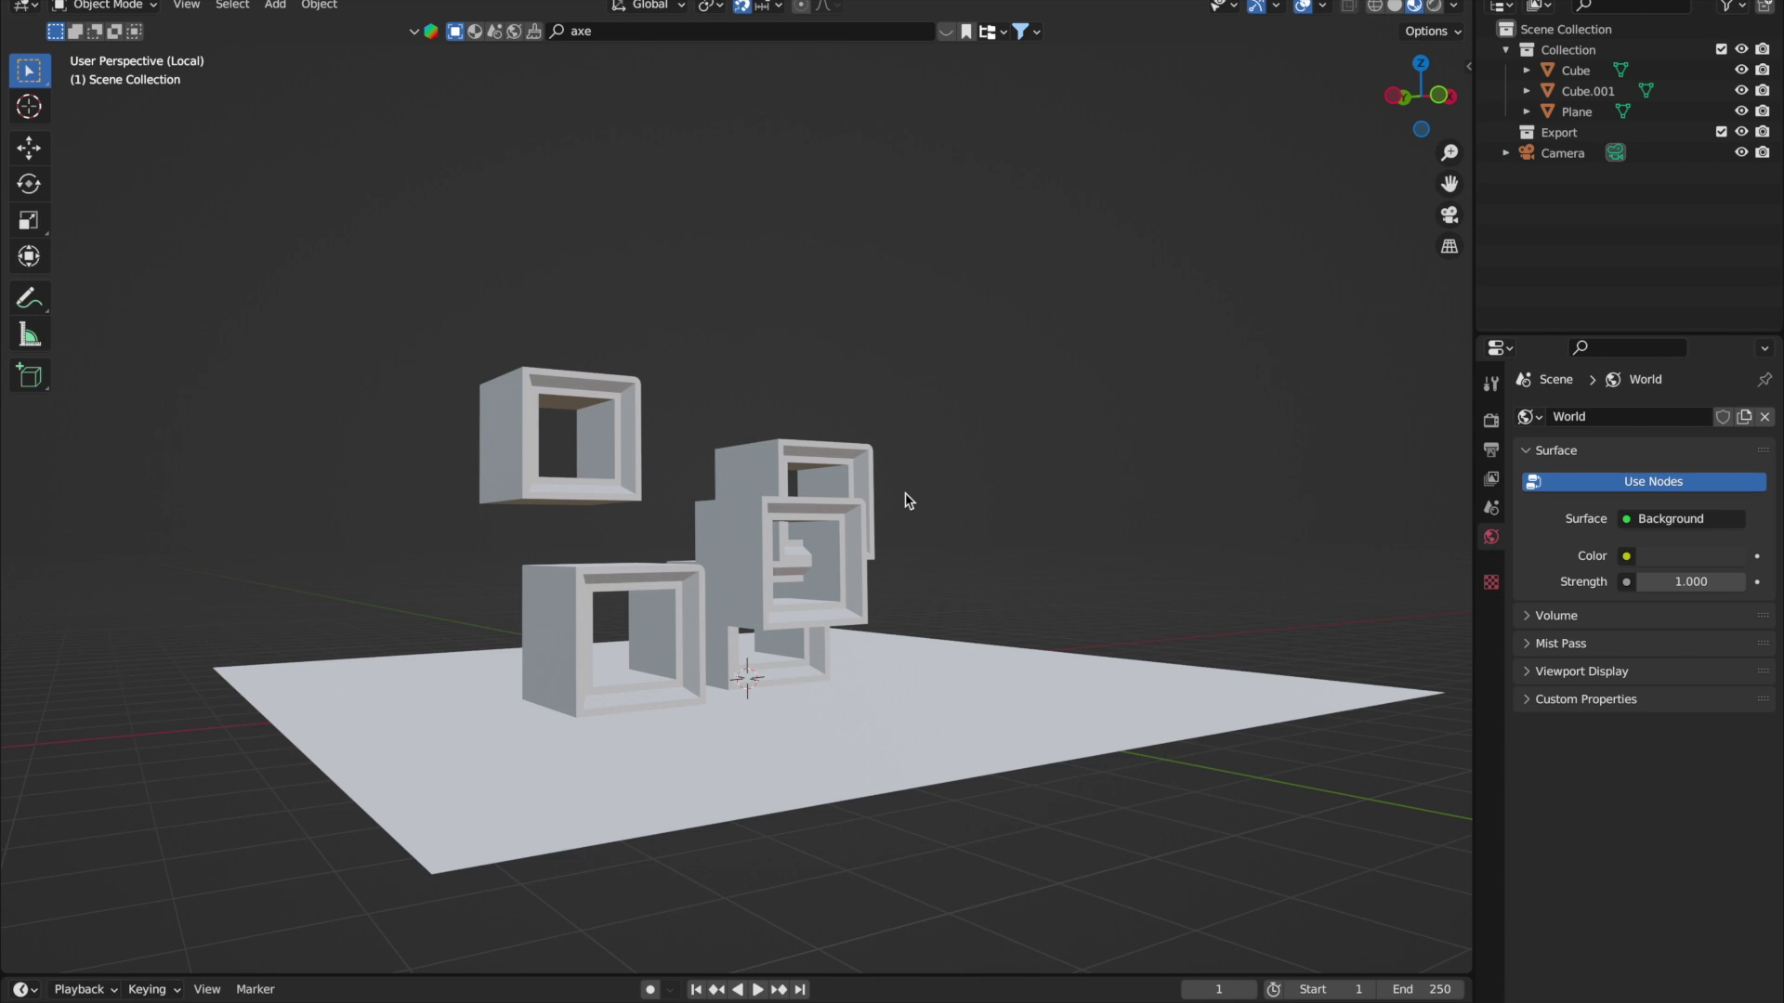
Lock the camera to the view and look at the hollow cubes through the scene camera.
left_click(1467, 68)
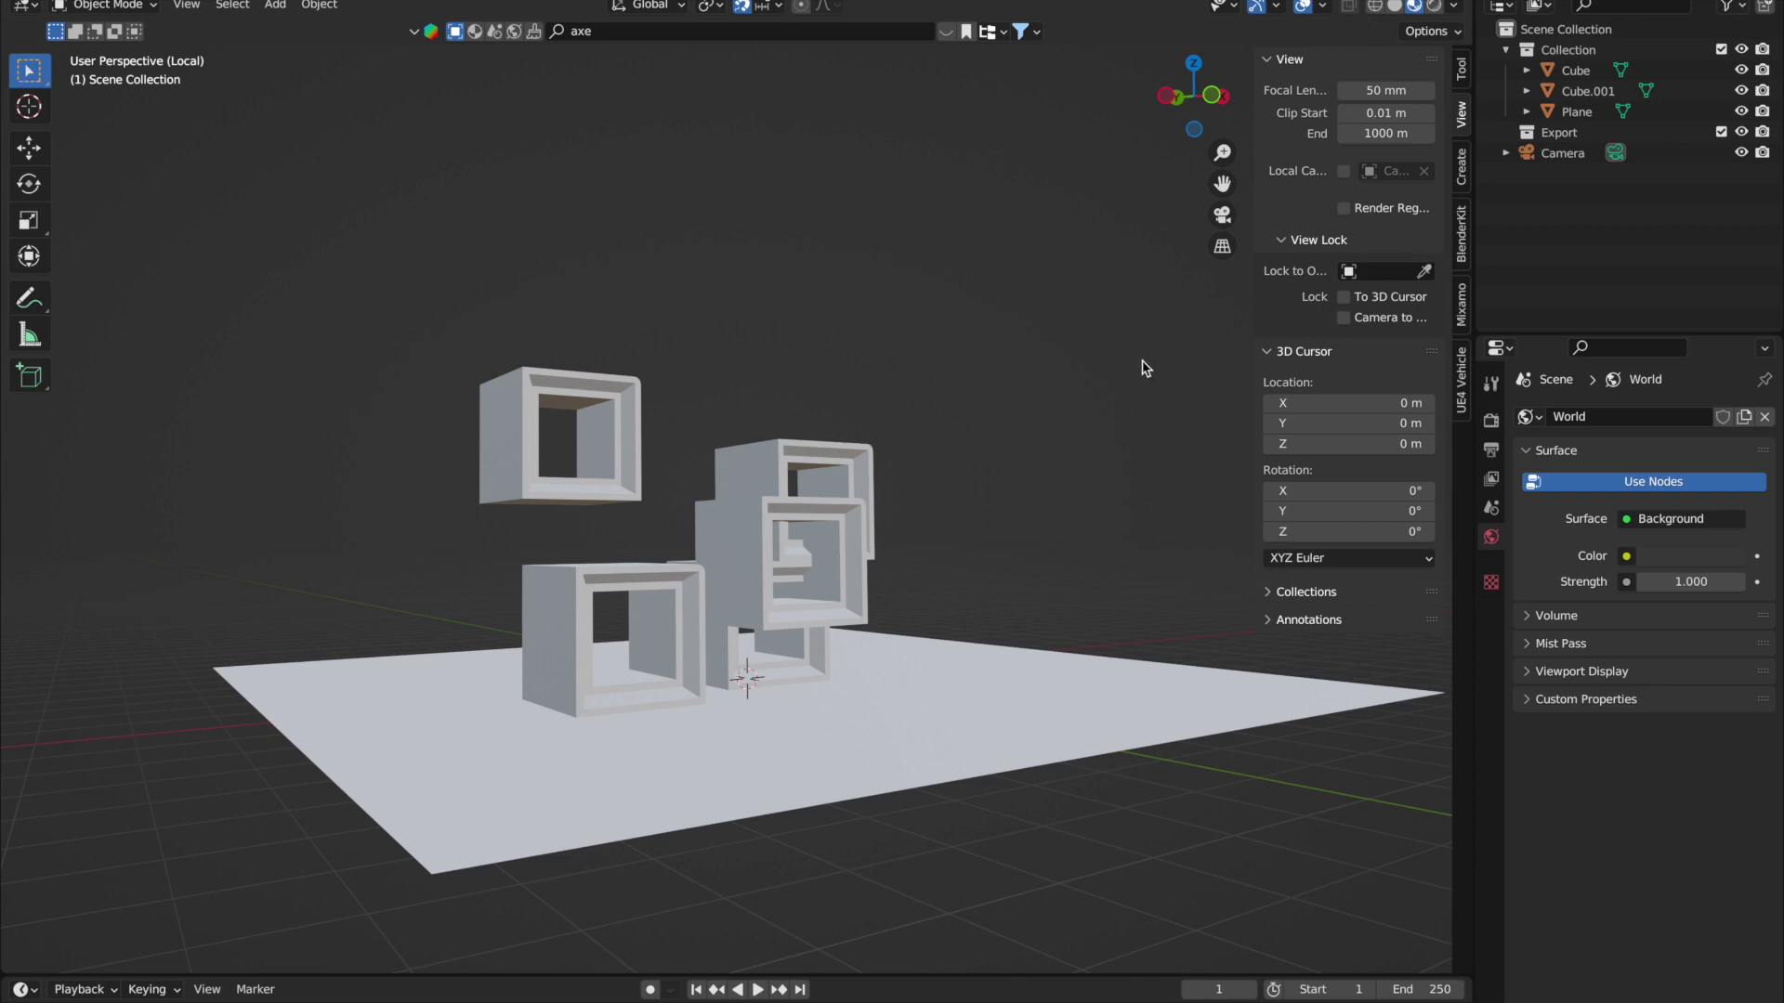
key("n")
key("n")
key("n")
key("n")
left_click(1345, 318)
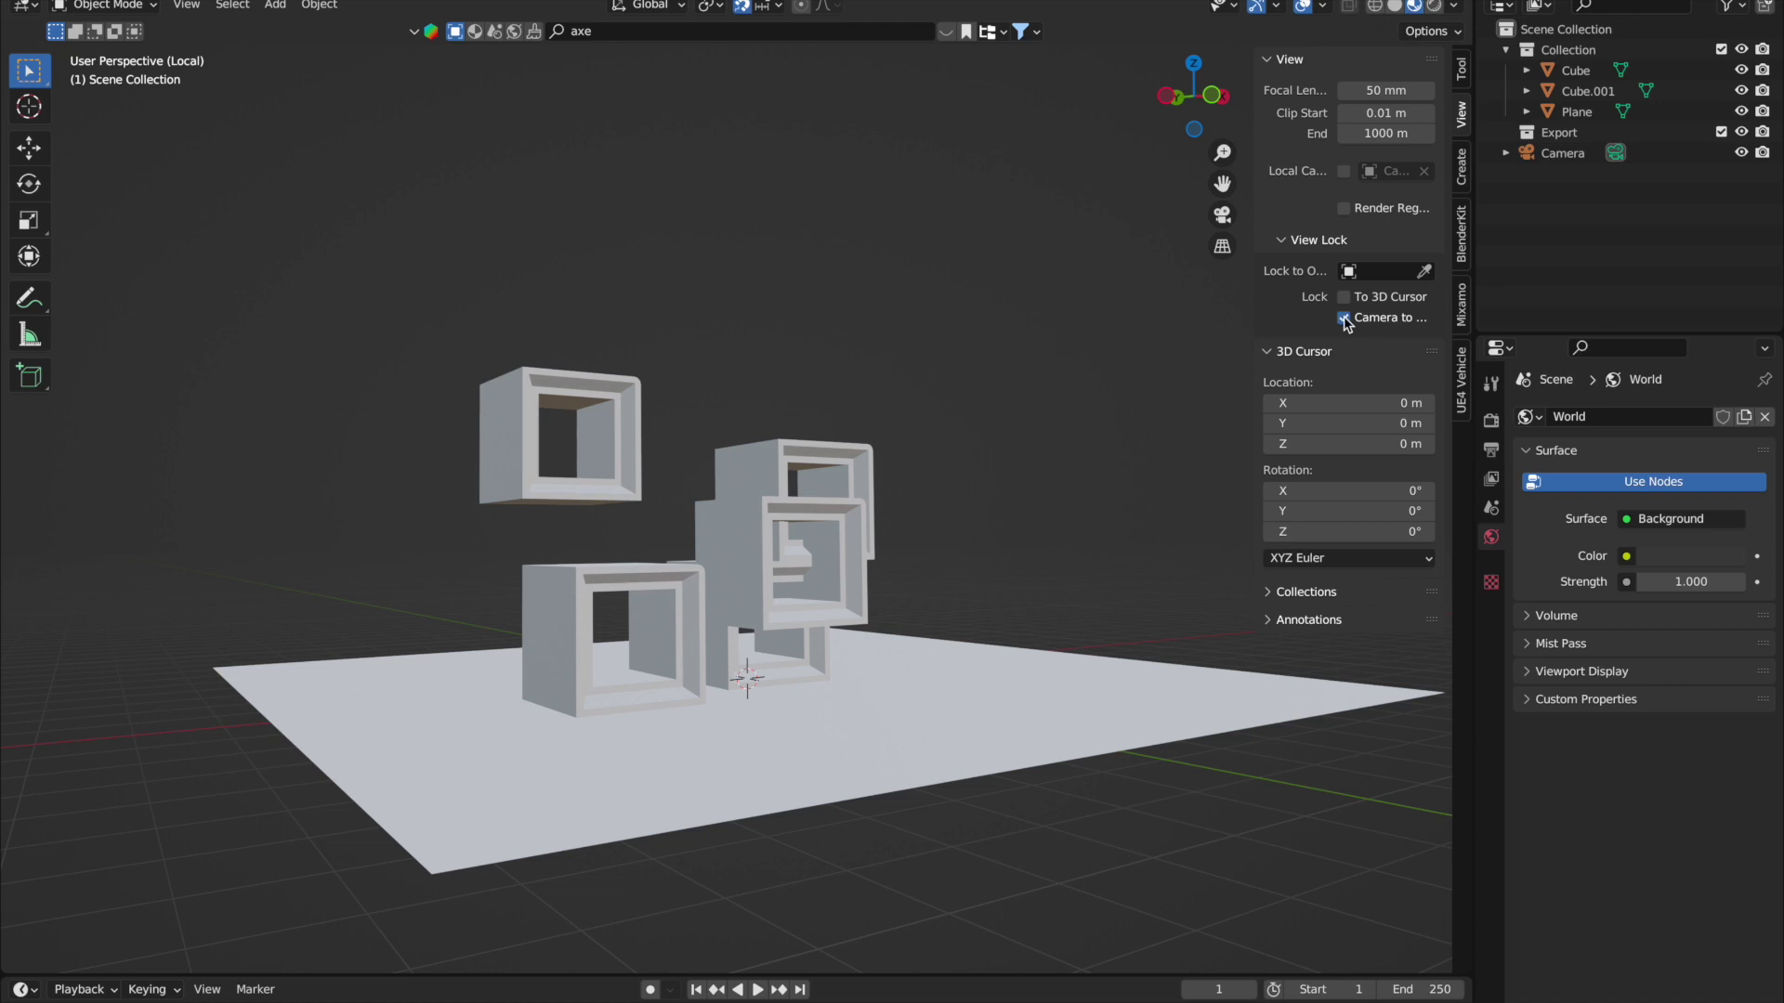
left_click(1222, 215)
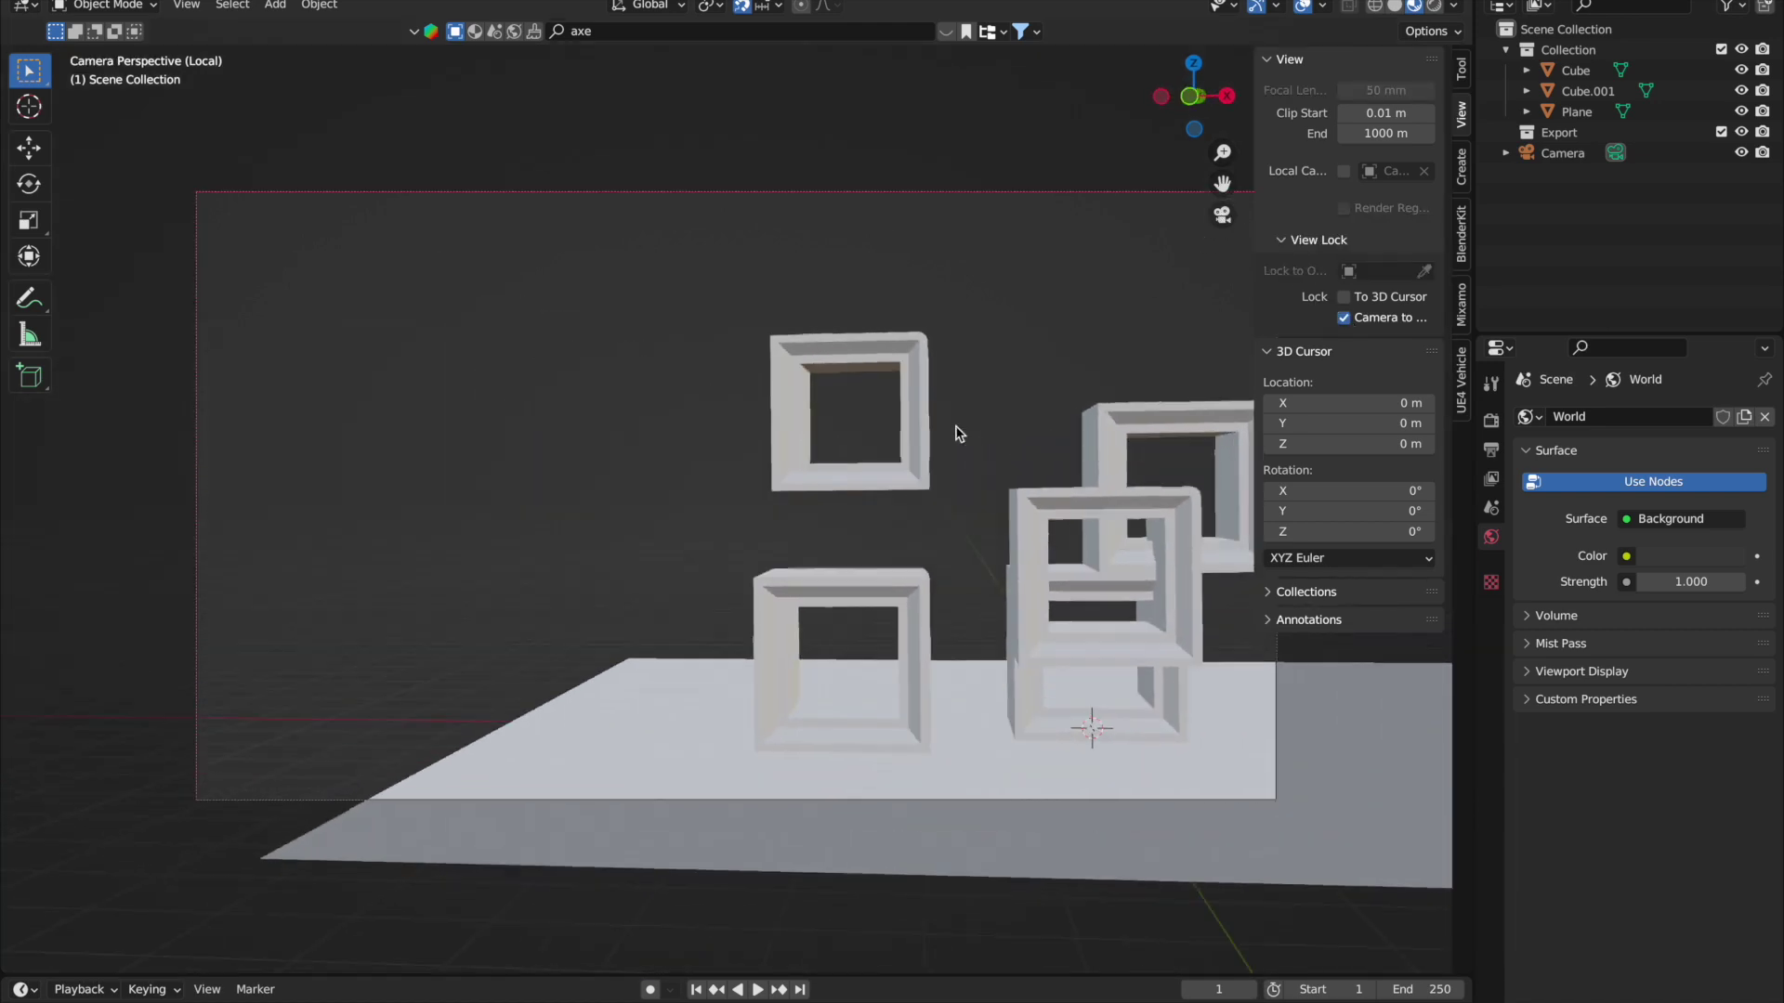